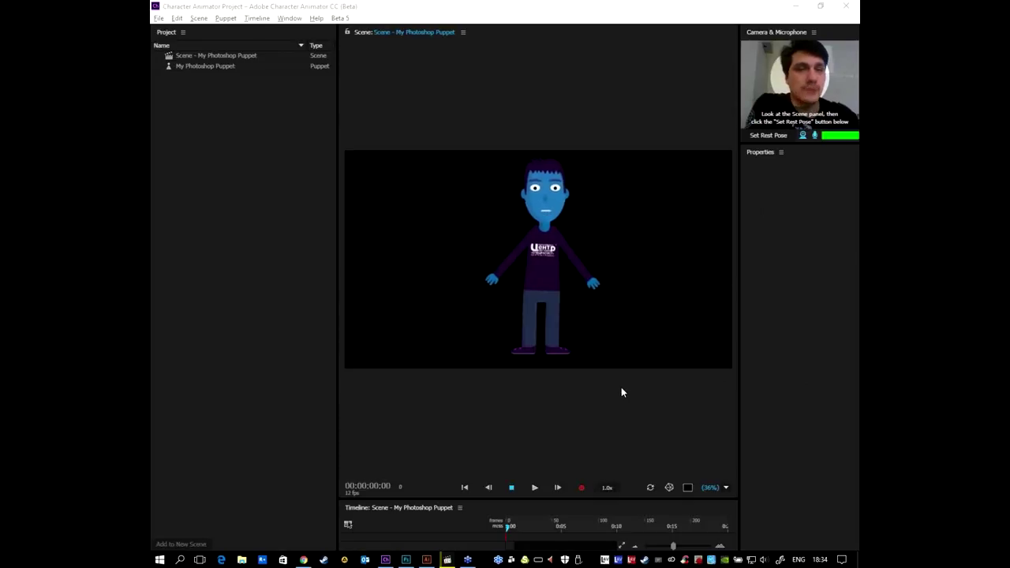
Open My Photoshop Puppet and widen the Properties area to view its layers and face tags
drag(337, 250, 315, 268)
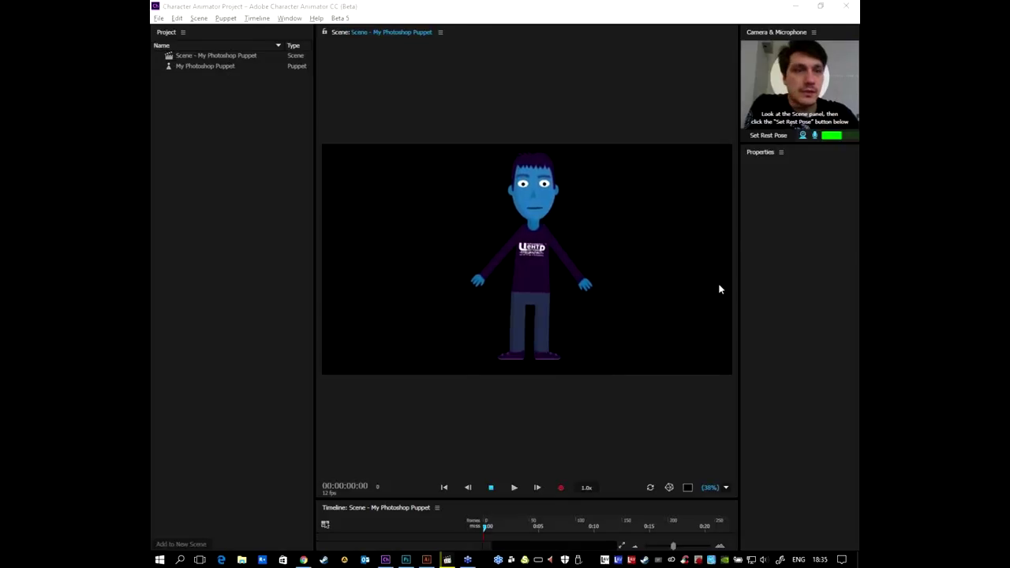
double_click(202, 66)
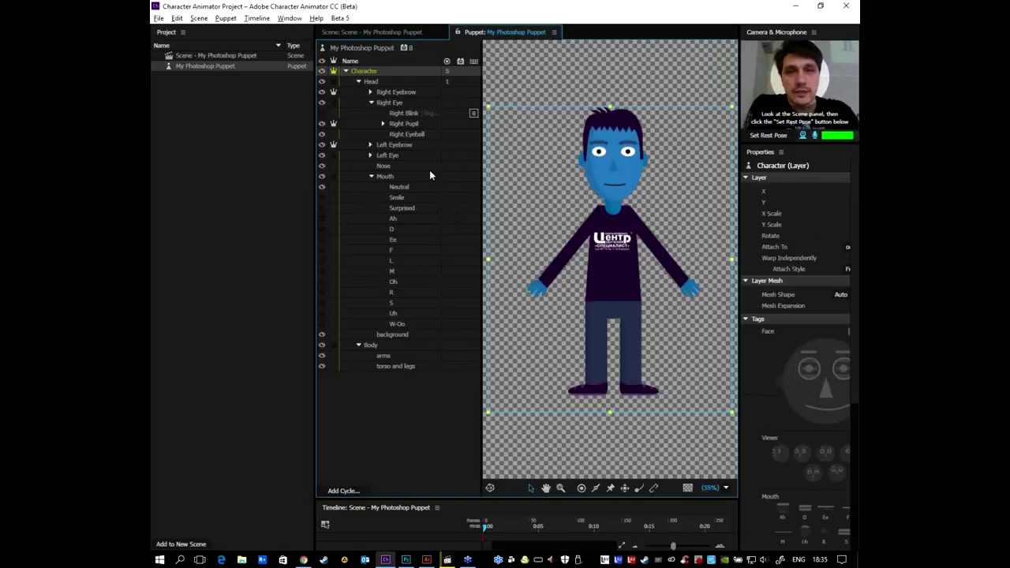
mouse_move(739, 125)
mouse_down()
mouse_move(700, 124)
mouse_move(695, 135)
mouse_up()
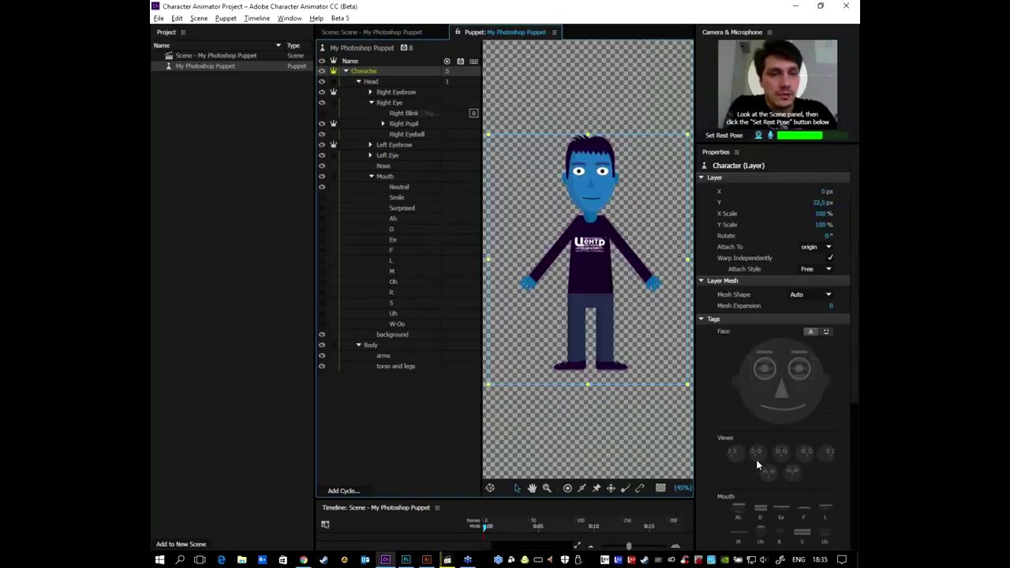
scroll(762, 379, down, 5)
scroll(764, 400, up, 3)
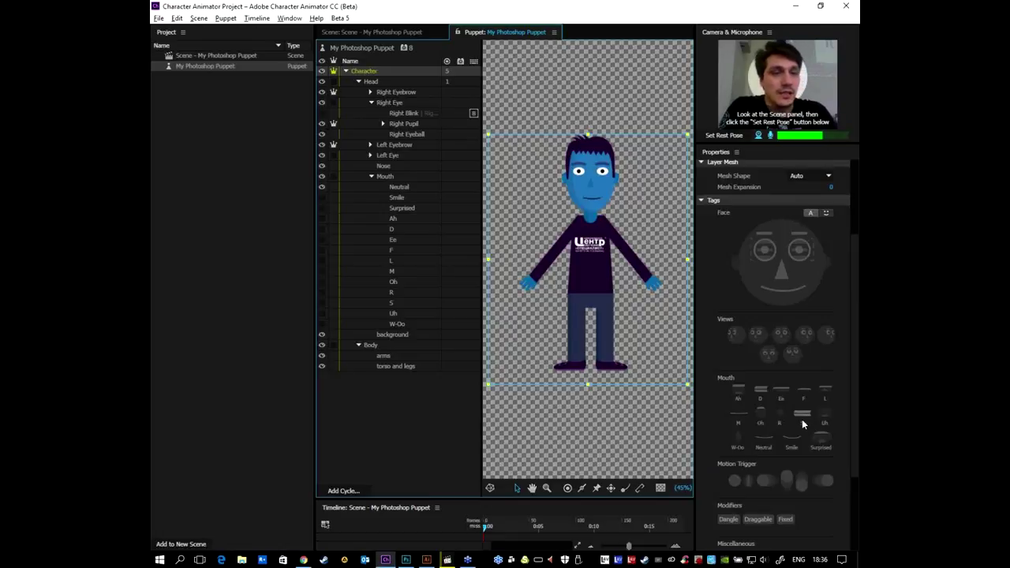
click(792, 97)
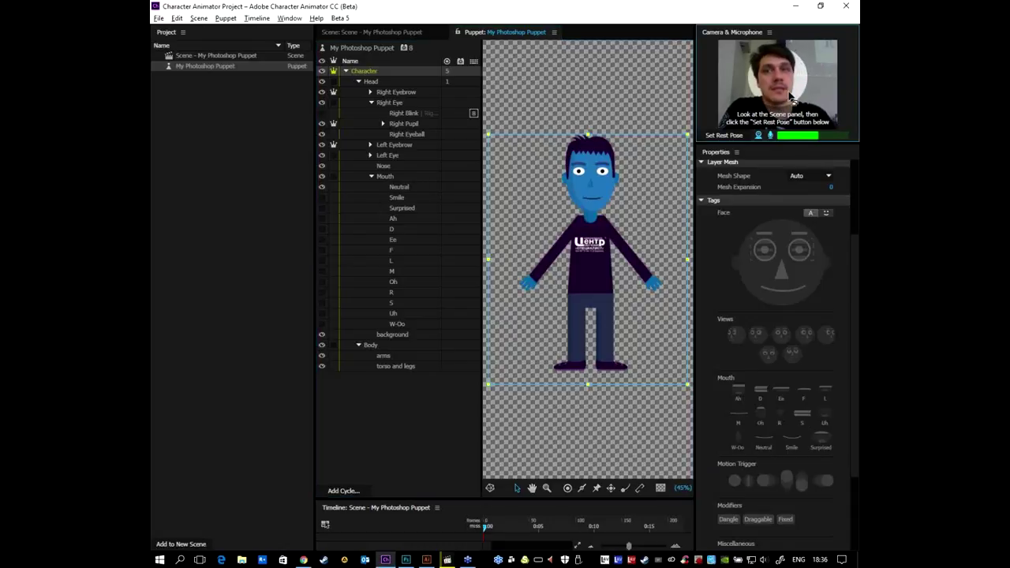
Reopen the puppet's scene and drag its right hand up to shoulder height
double_click(216, 56)
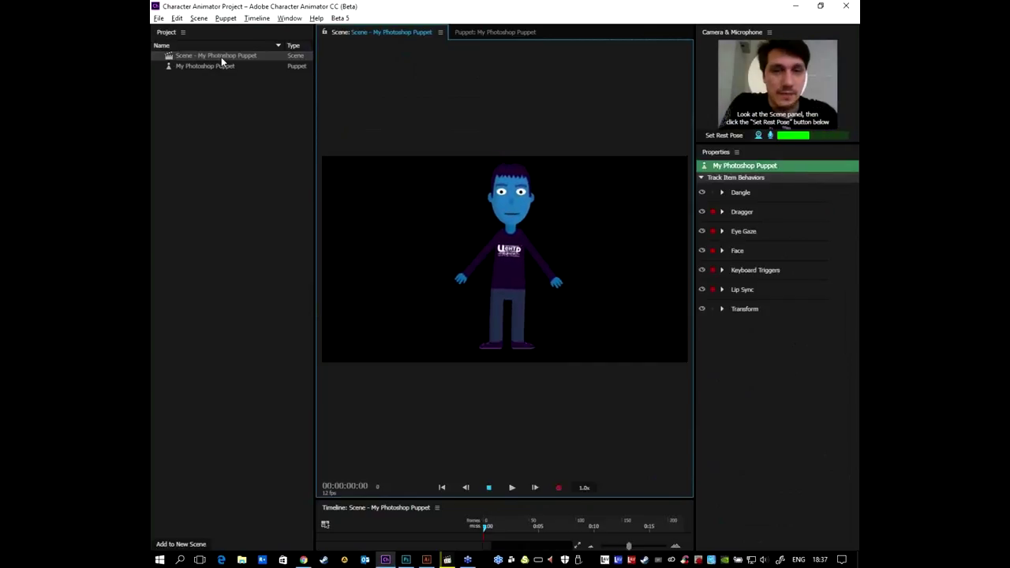
drag(557, 281, 557, 219)
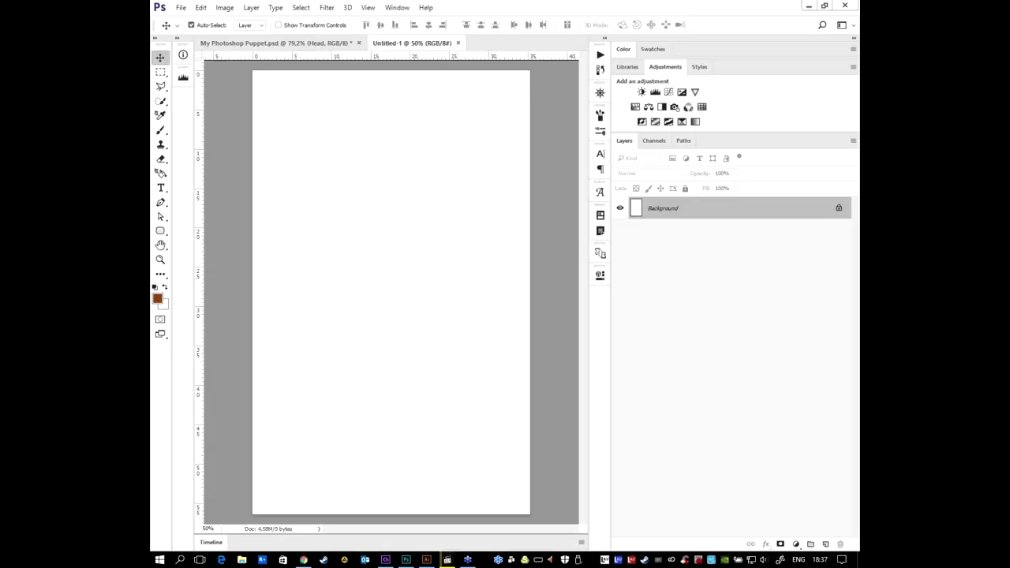
Bring Character Animator forward and reopen My Photoshop Puppet for rigging
click(386, 560)
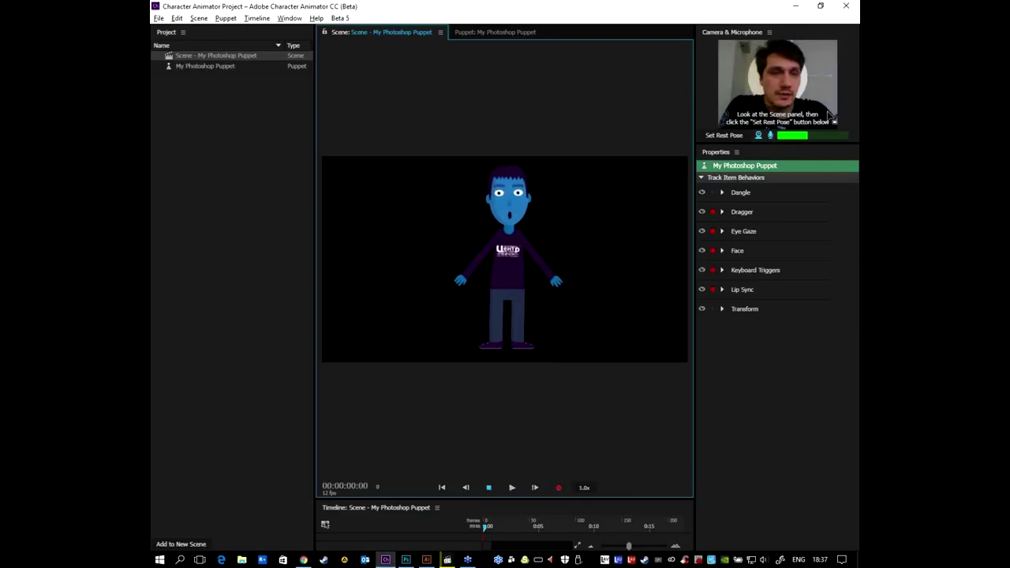
double_click(204, 66)
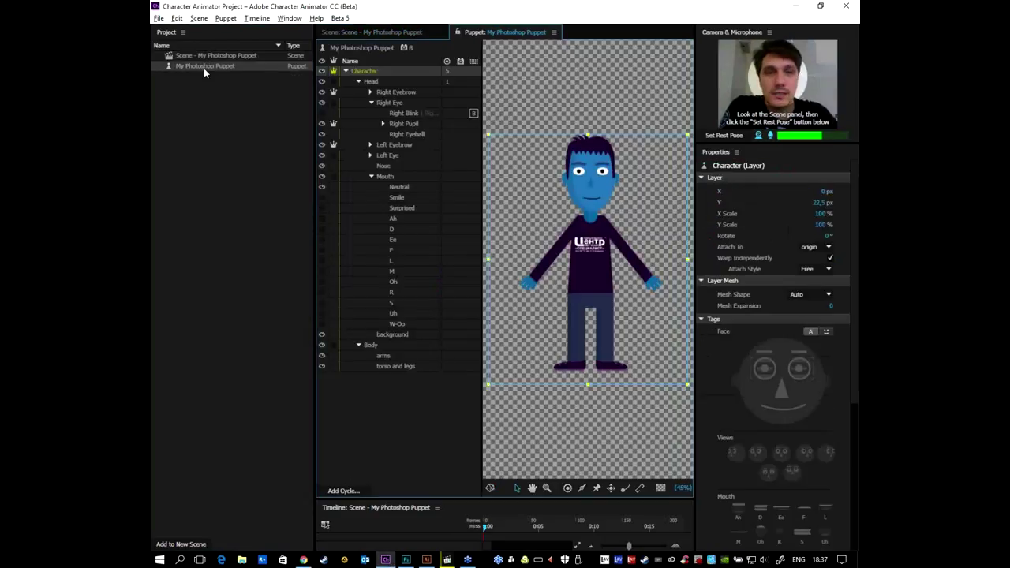
scroll(829, 466, down, 5)
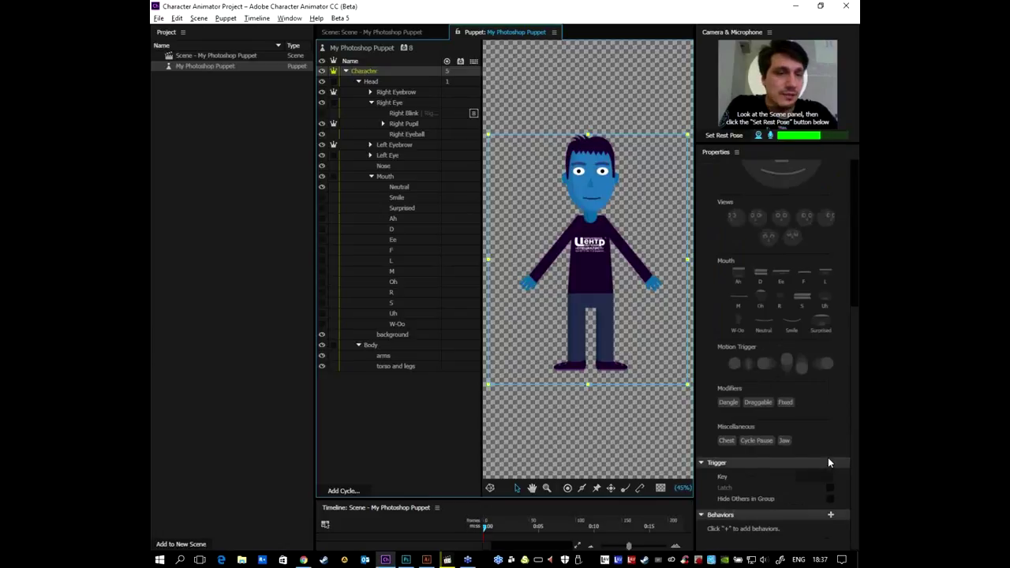
scroll(828, 460, up, 3)
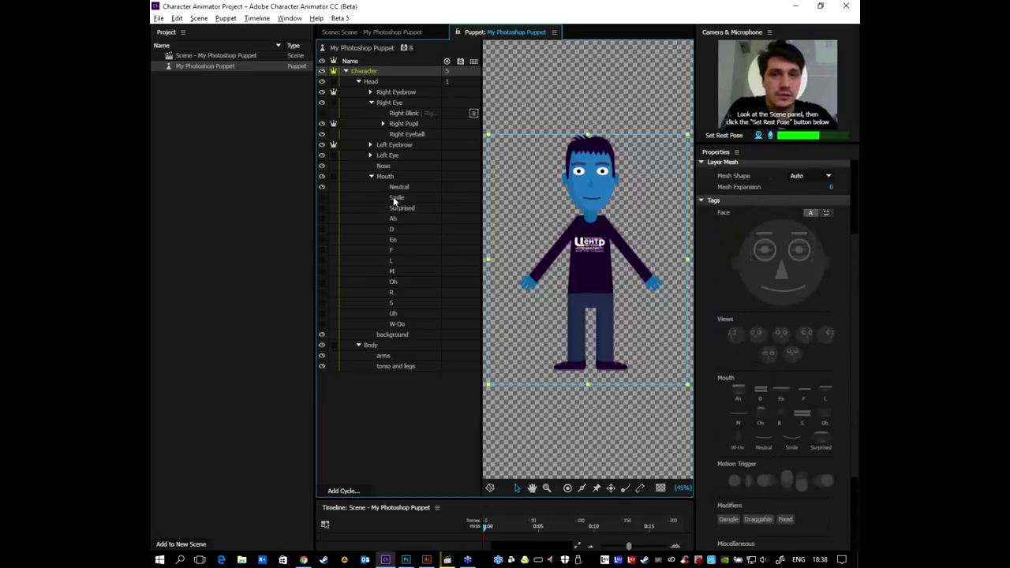
Inspect the Uh, Neutral, Smile, Surprised and M mouth layers
click(394, 313)
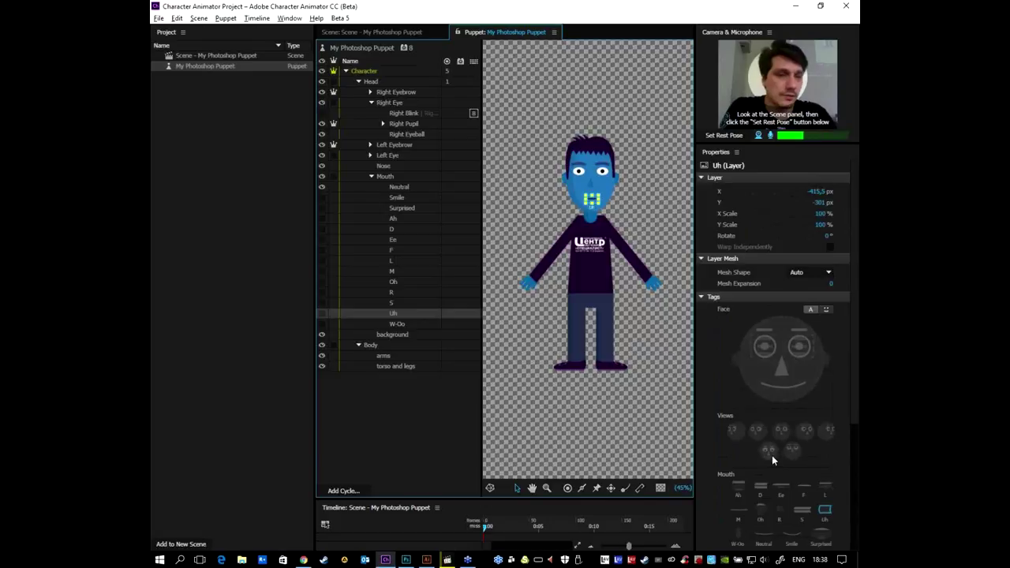
scroll(772, 455, down, 5)
scroll(773, 448, up, 3)
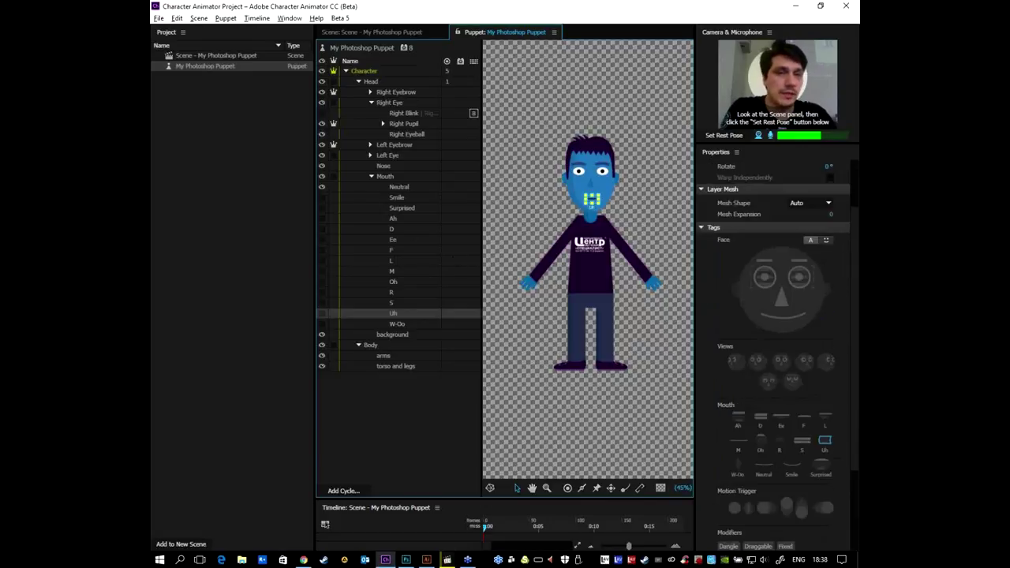
click(403, 188)
click(394, 197)
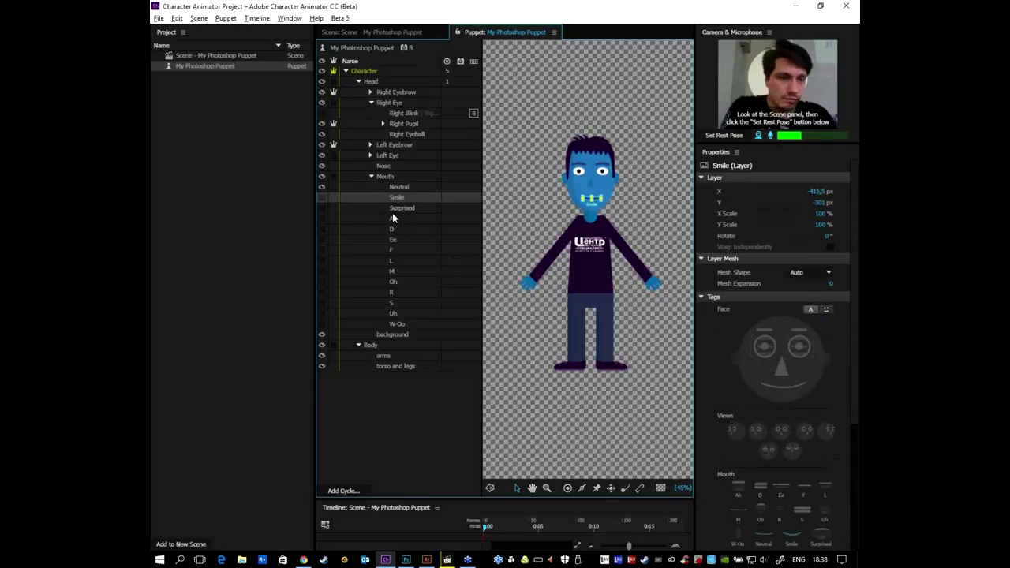
click(393, 209)
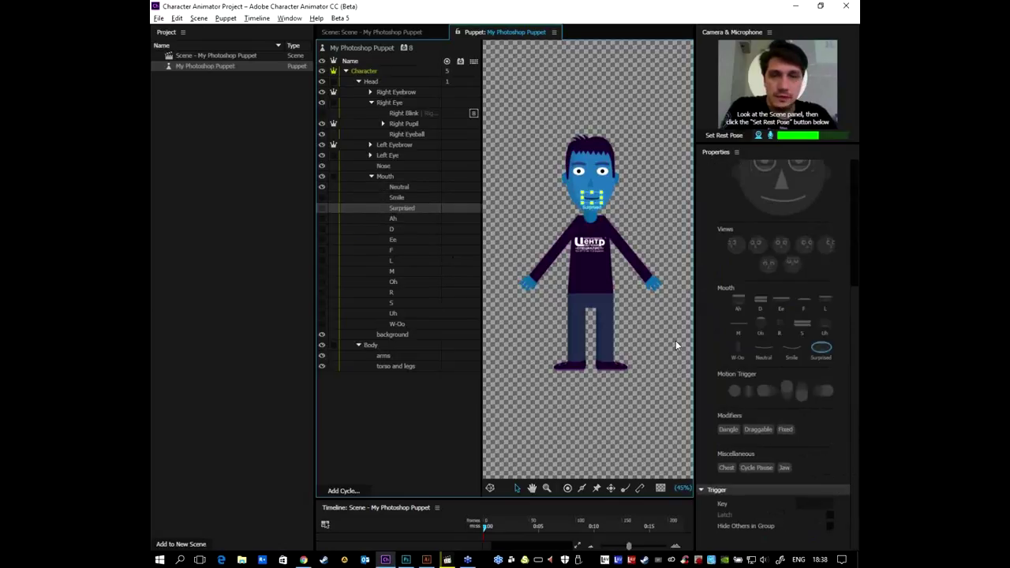
click(392, 270)
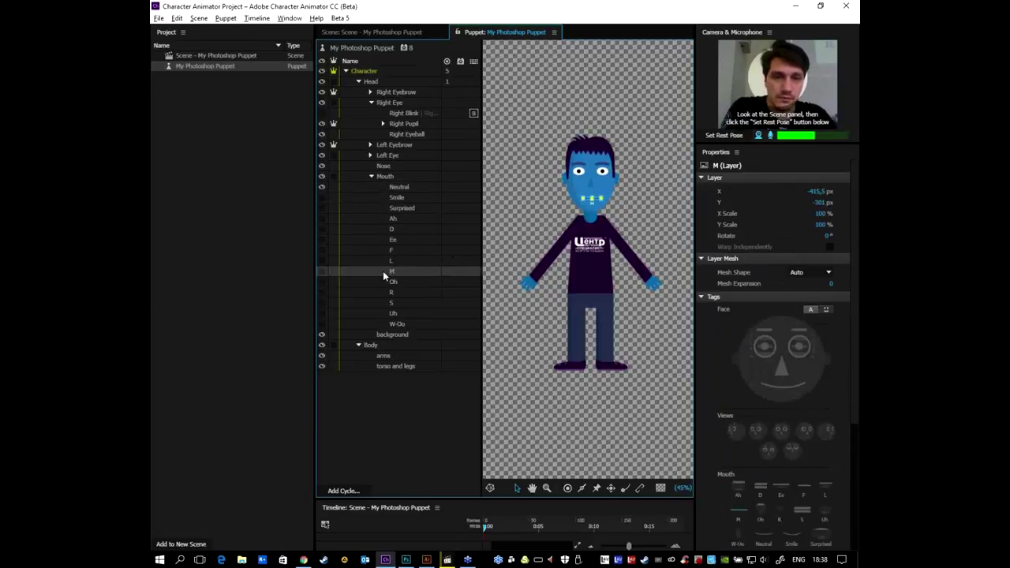
scroll(793, 427, down, 3)
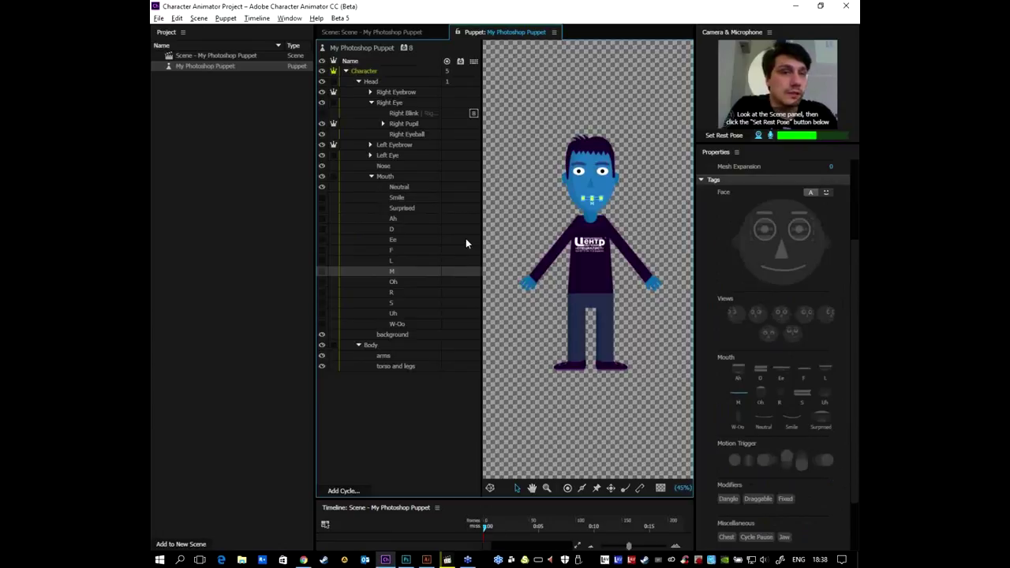
Collapse the Mouth group and show the Head layer's face tags as named labels
click(370, 176)
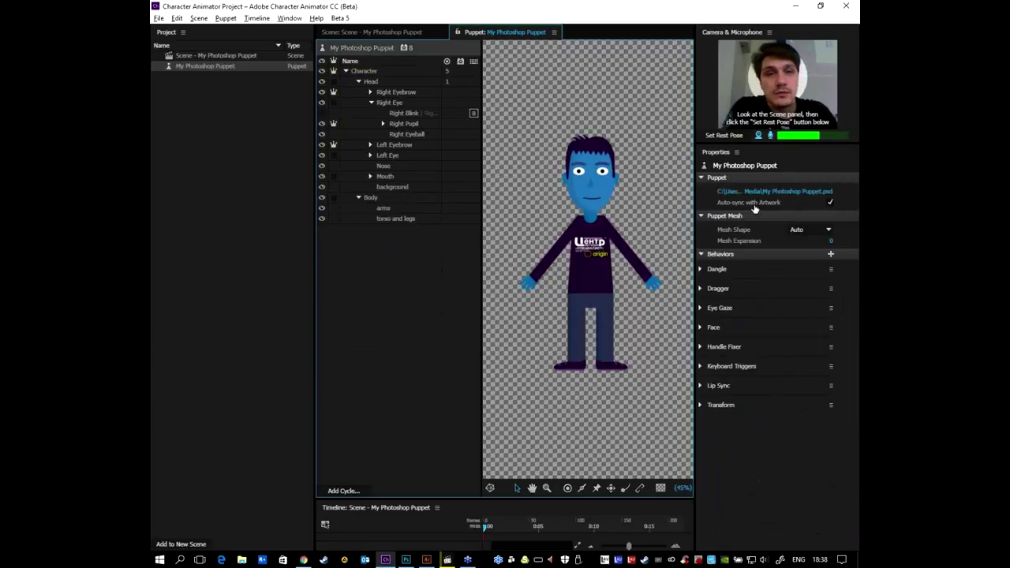
click(372, 82)
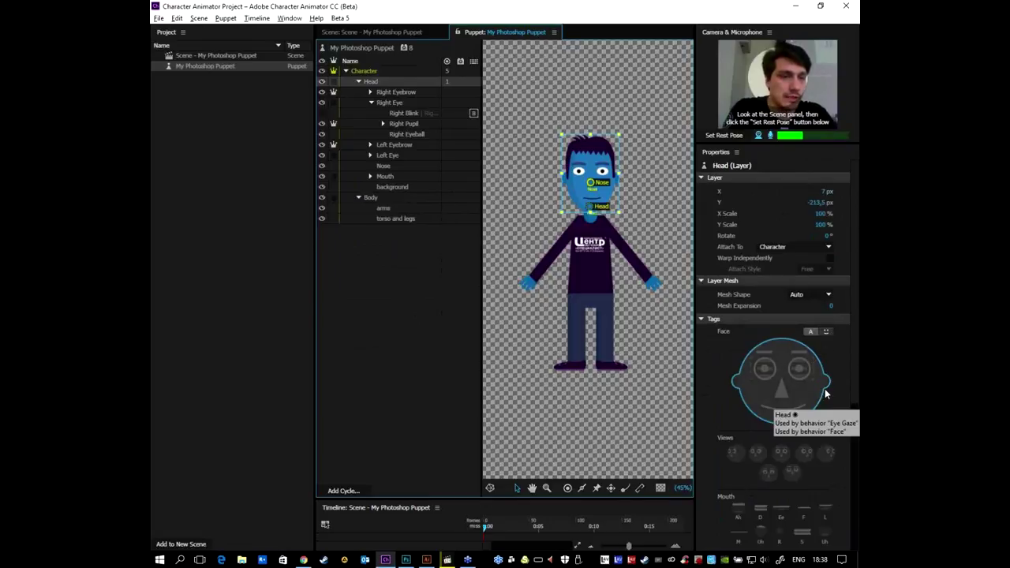
click(828, 339)
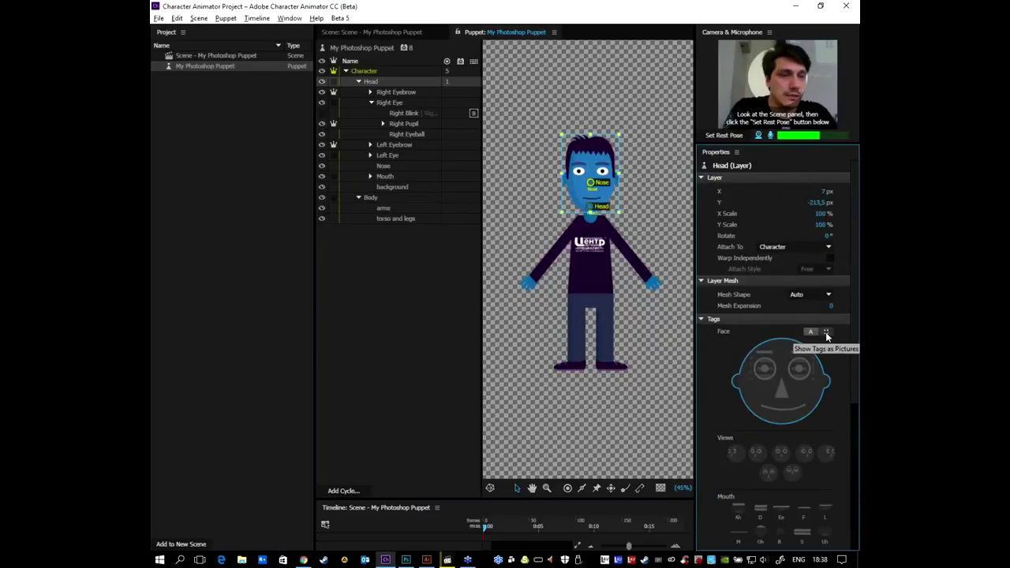
click(809, 332)
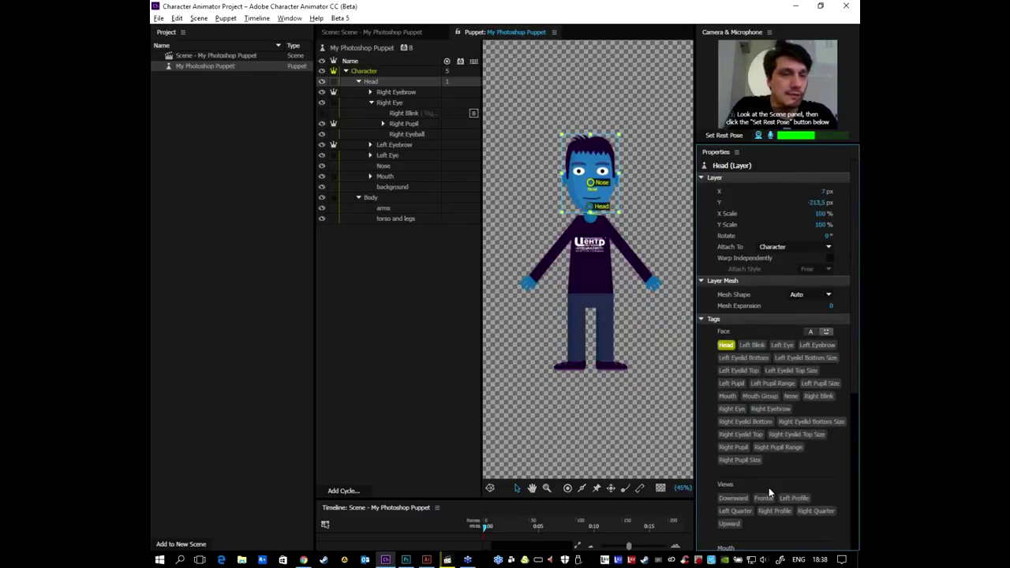
key(alt+Tab)
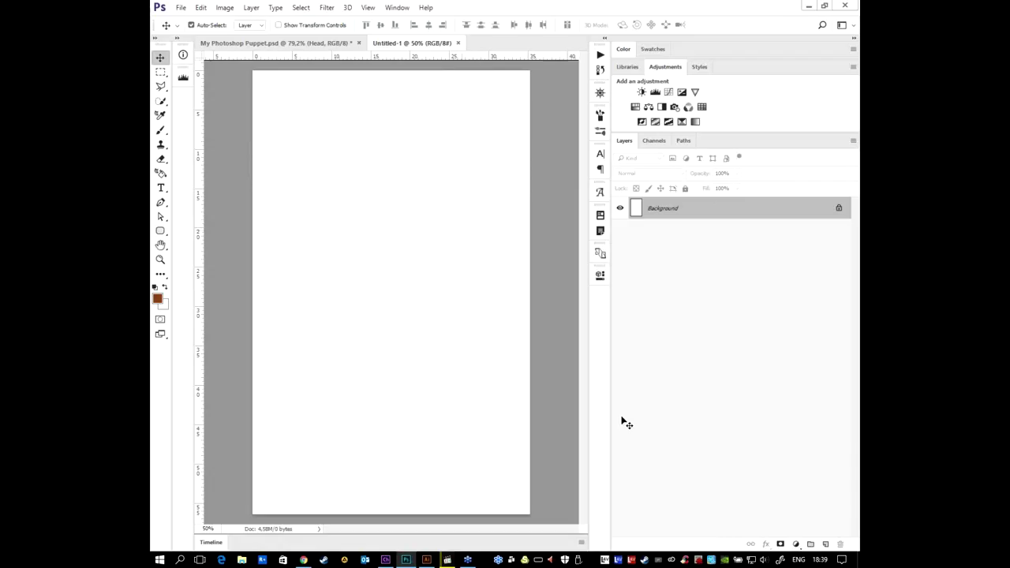
Switch to My Photoshop Puppet.psd and expand its Head and Body groups
drag(240, 45, 309, 45)
click(310, 45)
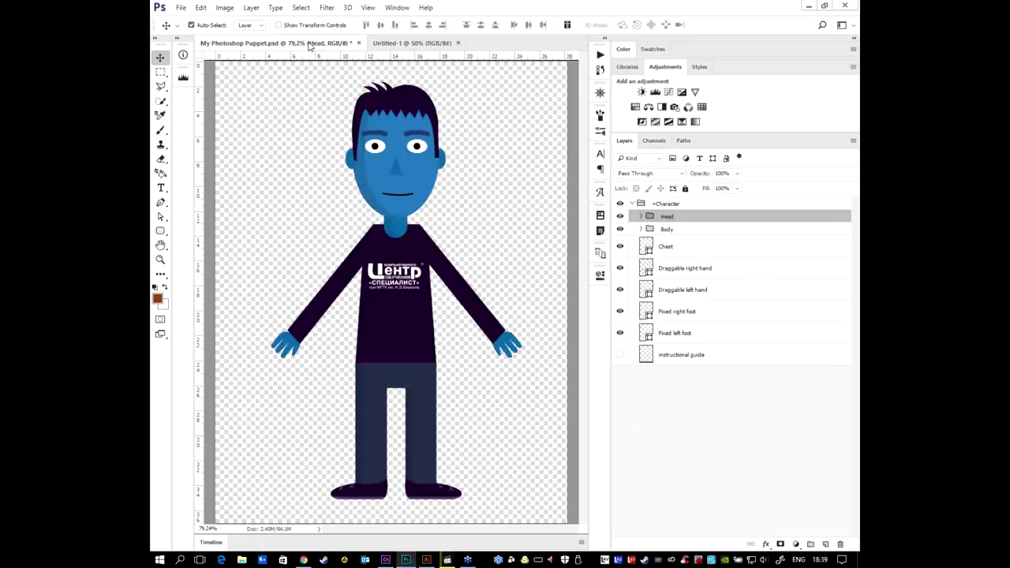
click(640, 216)
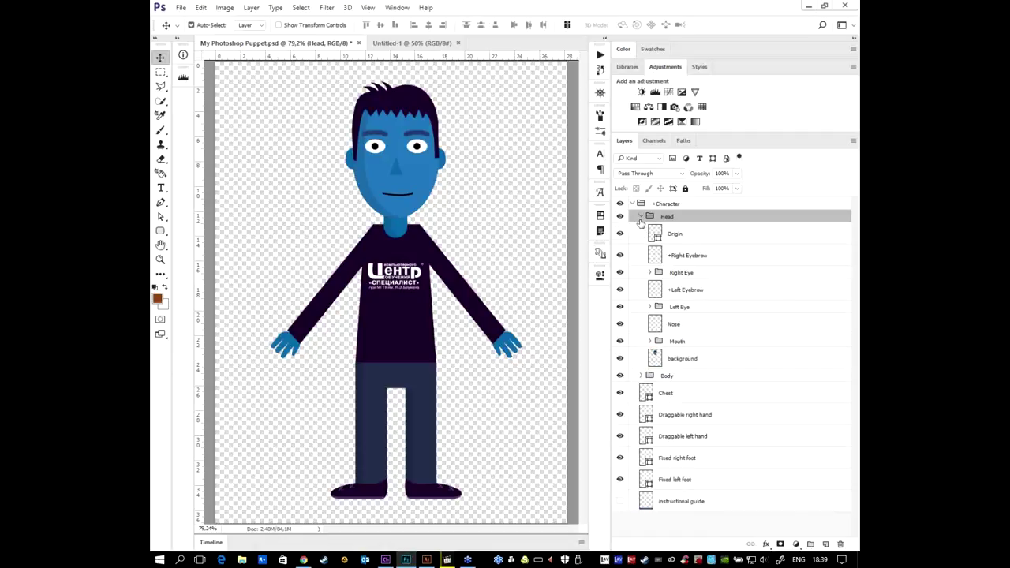
click(640, 376)
Check the eyebrow, eye, Nose and background layers, then expand the Mouth group
click(717, 256)
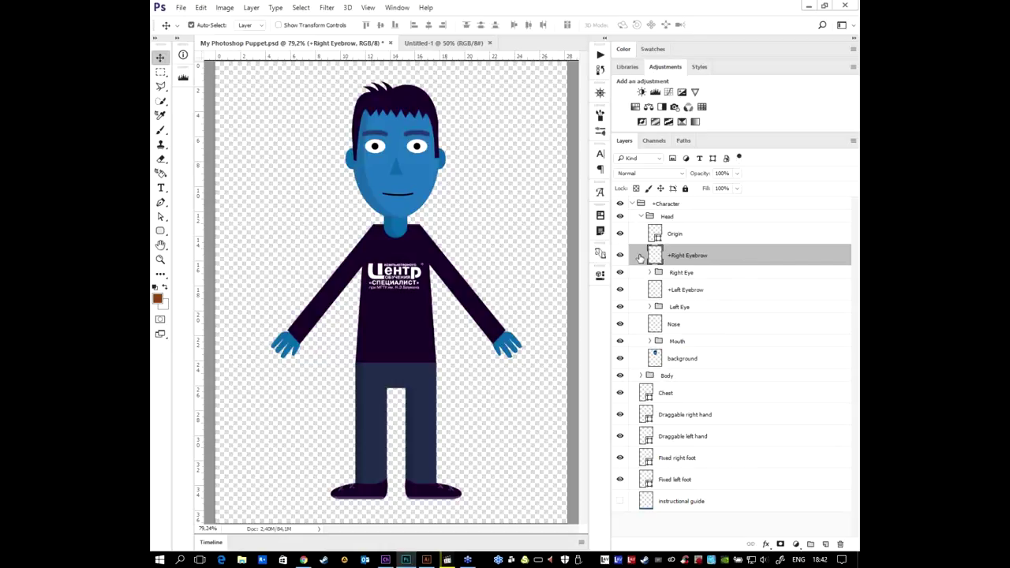
click(738, 276)
click(722, 293)
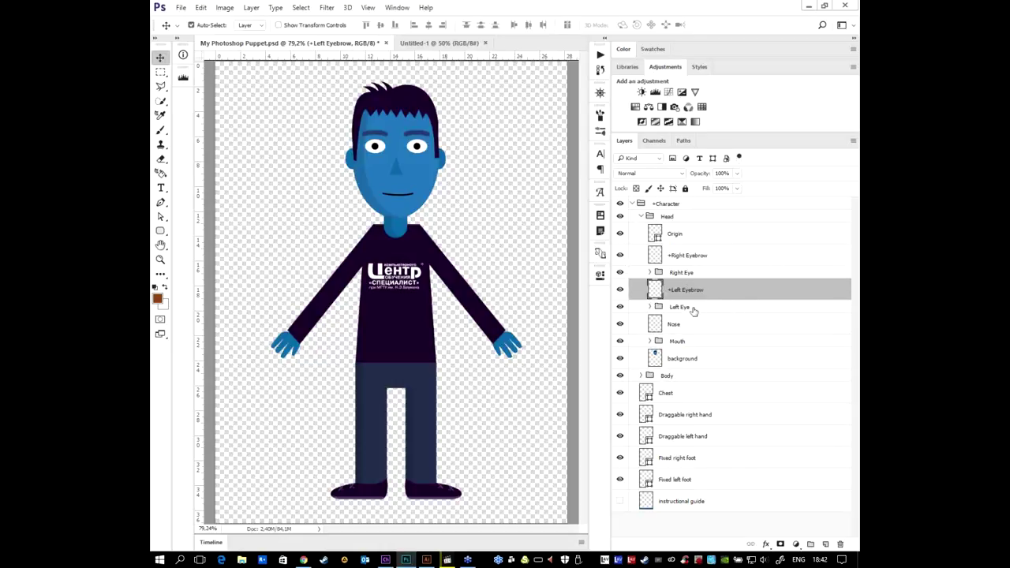
click(694, 325)
click(702, 341)
click(705, 357)
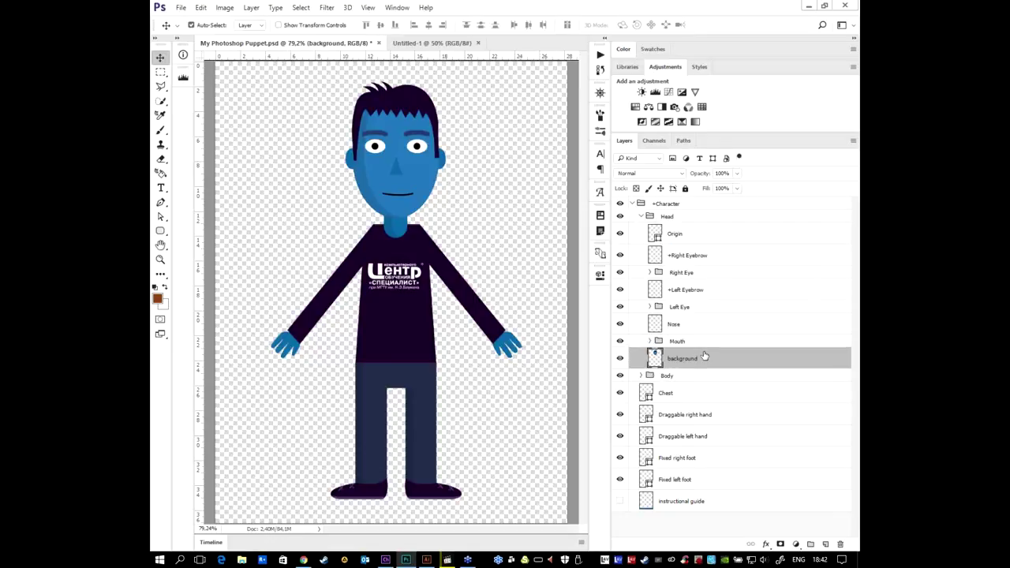
click(680, 376)
click(708, 339)
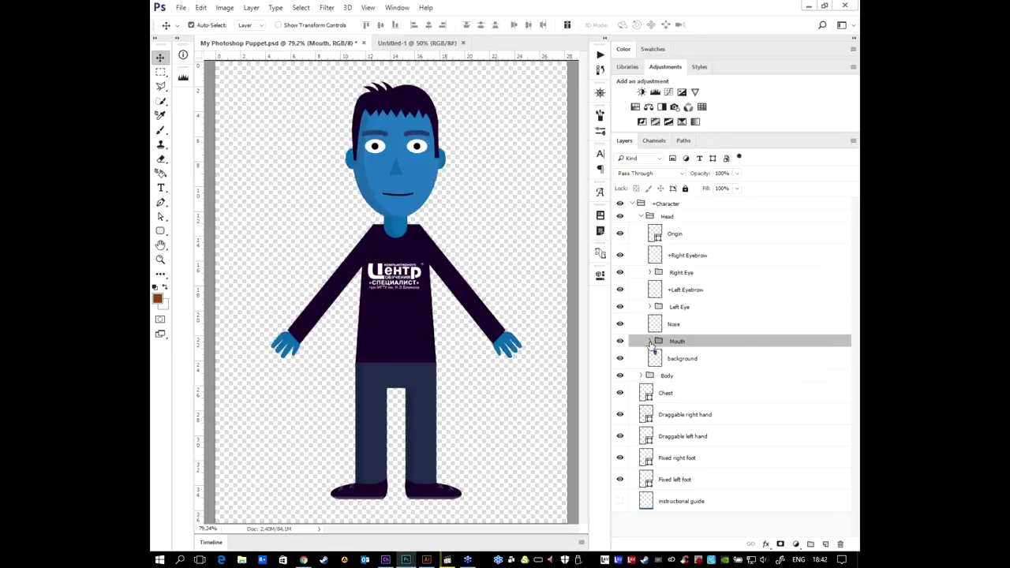
click(649, 342)
scroll(734, 355, down, 5)
scroll(738, 337, up, 1)
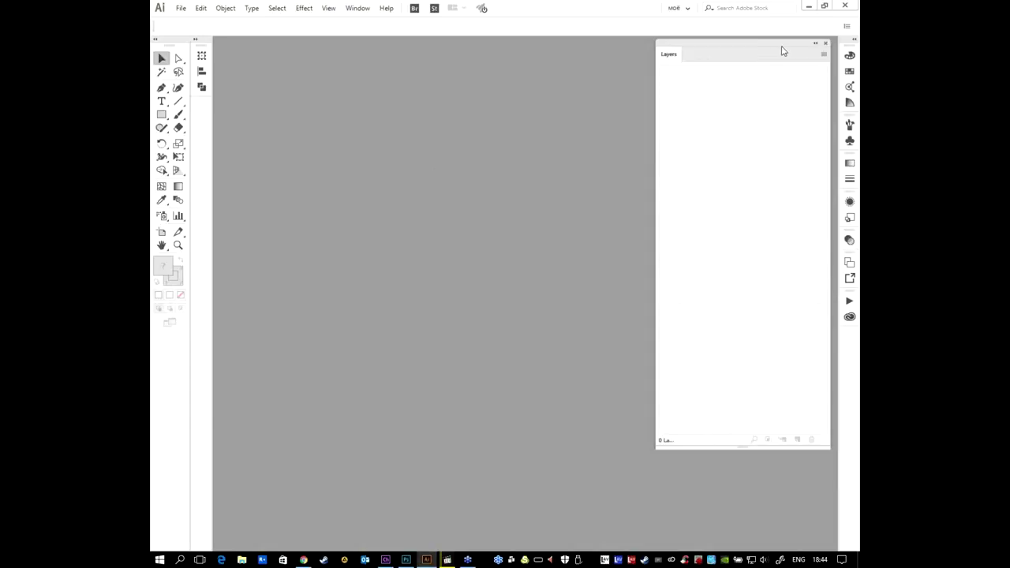
Create a new Illustrator document and reposition its floating Layers panel
click(185, 9)
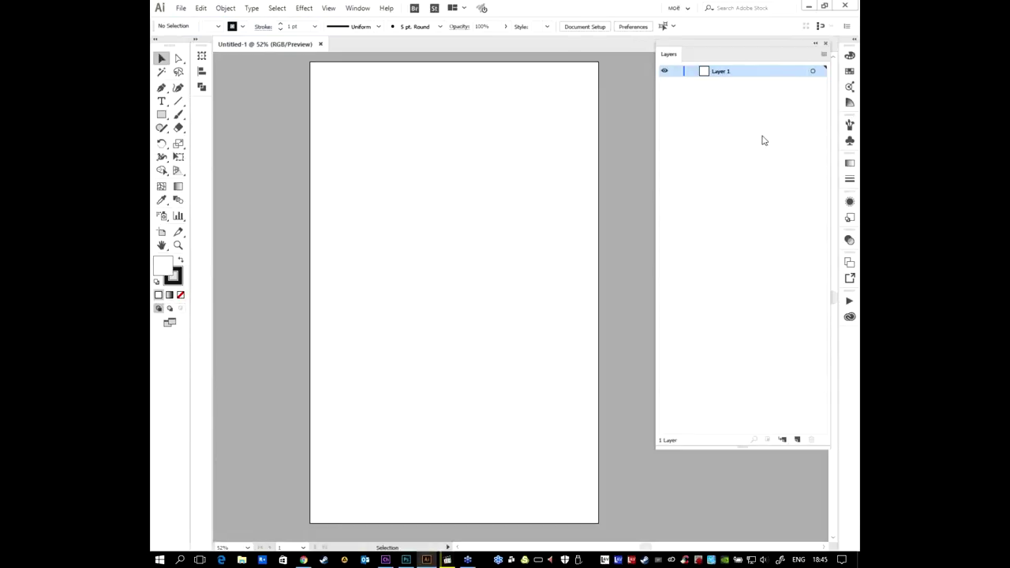
drag(732, 49, 720, 70)
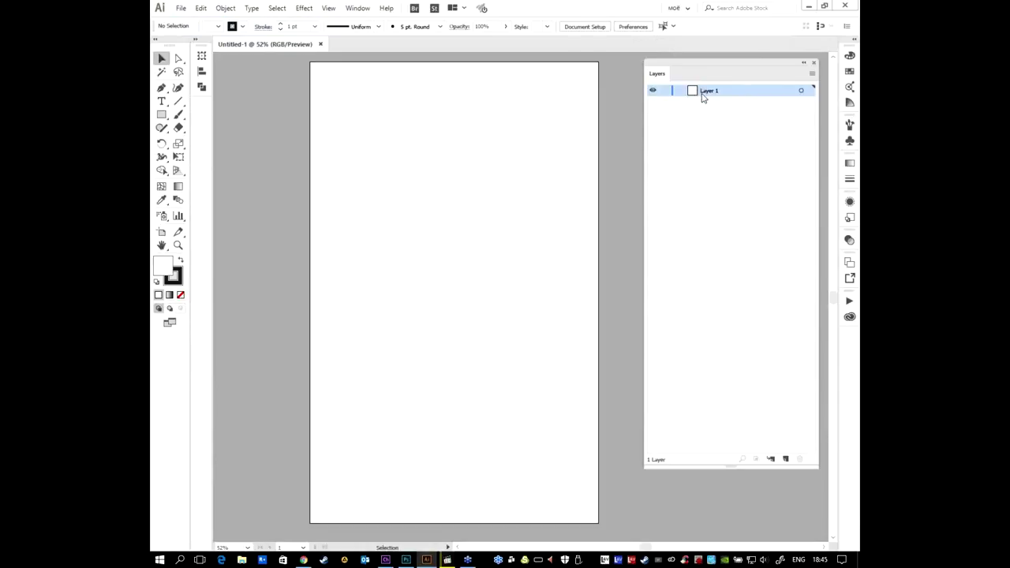
double_click(707, 91)
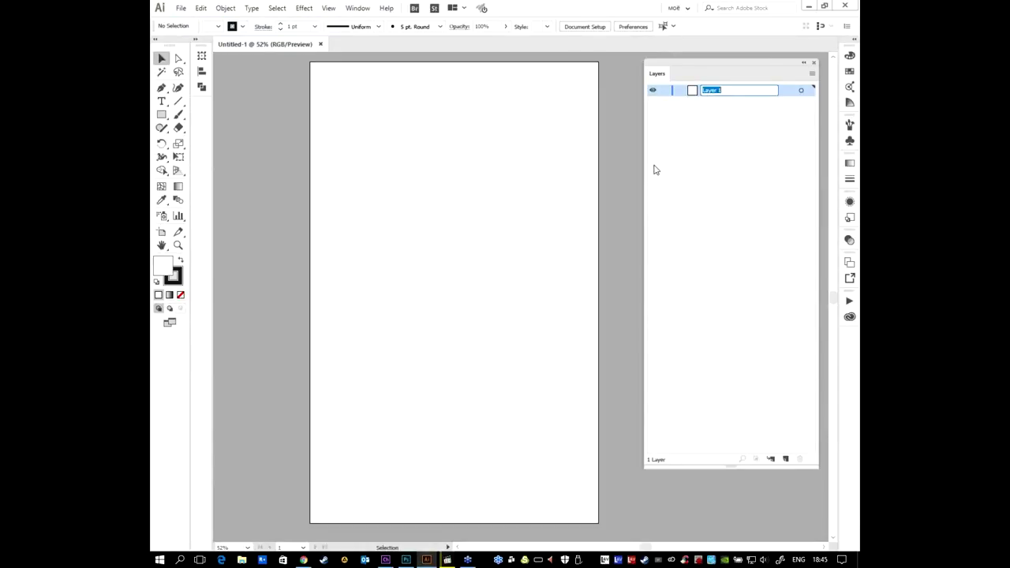
click(726, 144)
Copy the +Character group name from Photoshop and rename Illustrator's Layer 1 to +Character
key(alt+Tab)
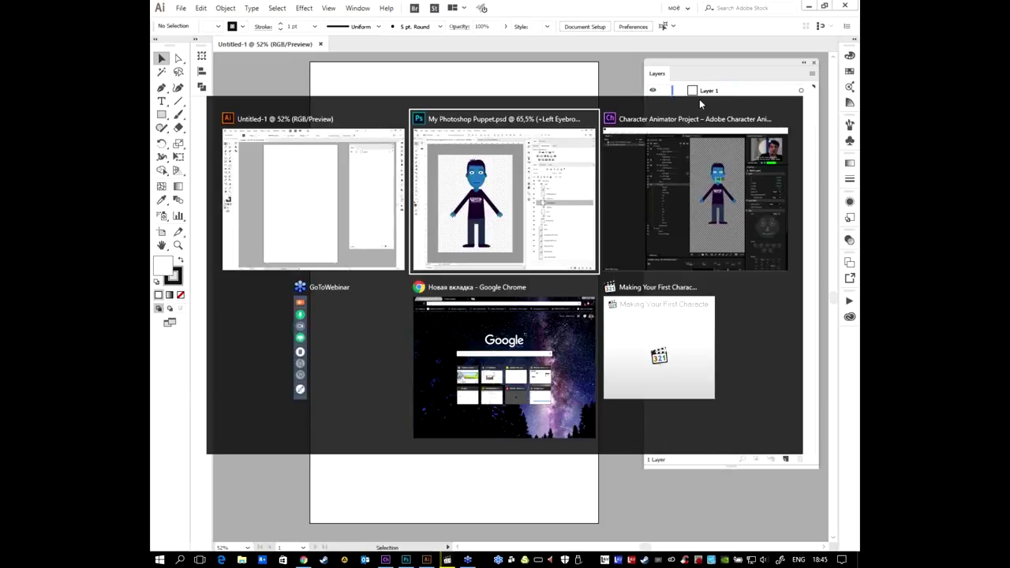
key(ctrl+0)
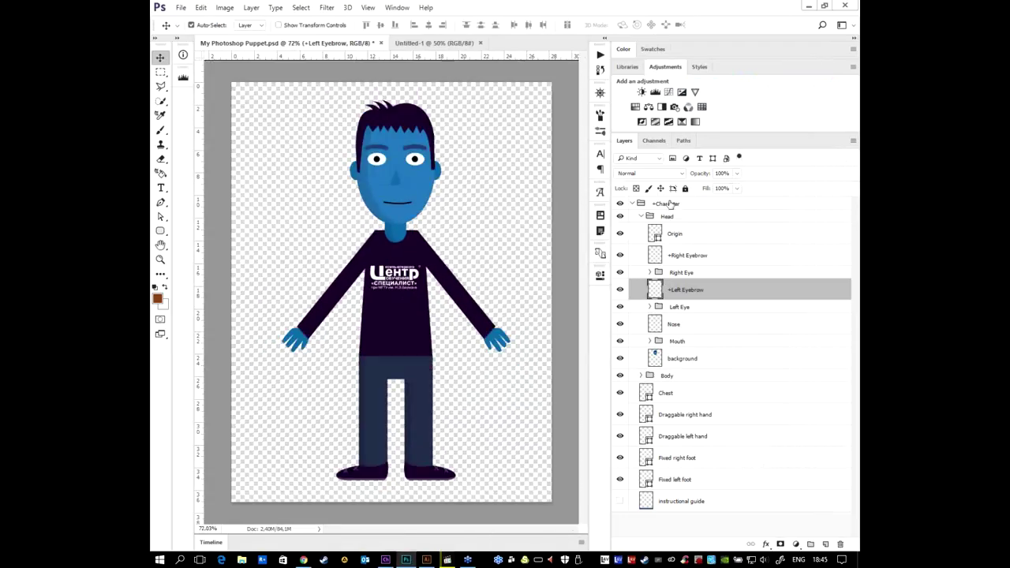
double_click(667, 204)
key(ctrl+c)
key(alt+Tab)
double_click(707, 92)
key(ctrl+v)
click(719, 149)
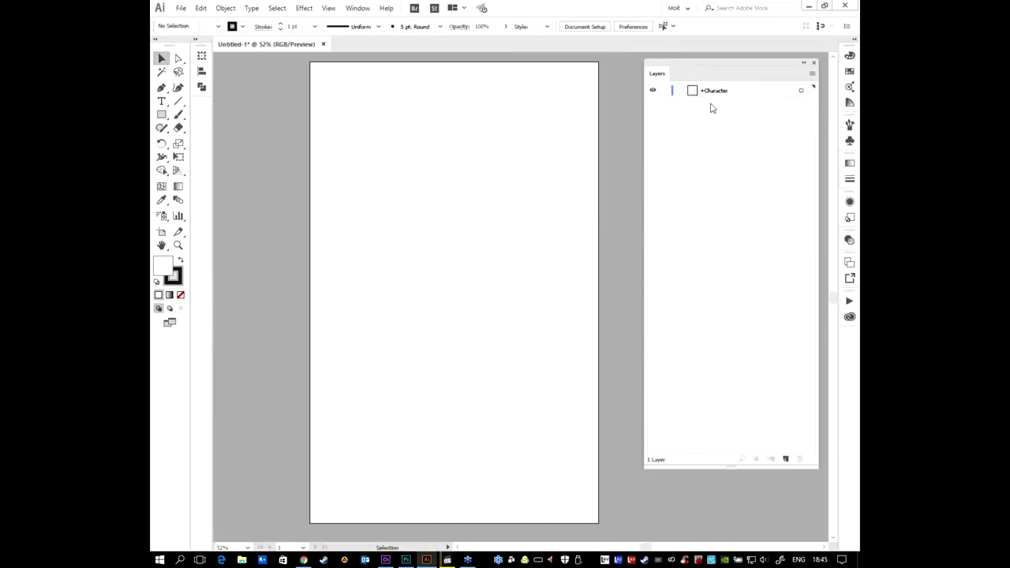
key(alt+Tab)
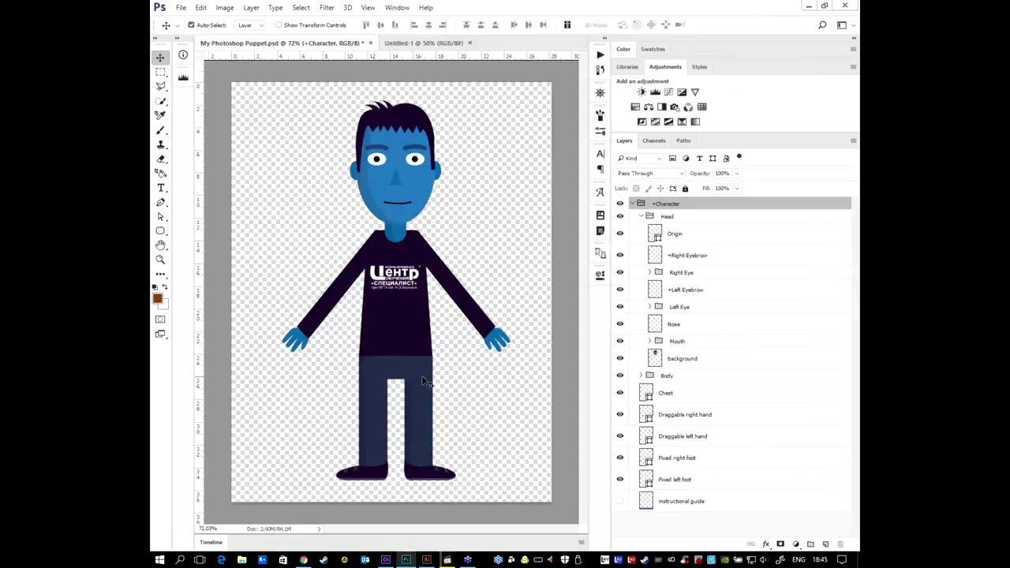
Inspect the Photoshop puppet's Origin, Head, +Right Eyebrow and Right Eye layers
click(697, 229)
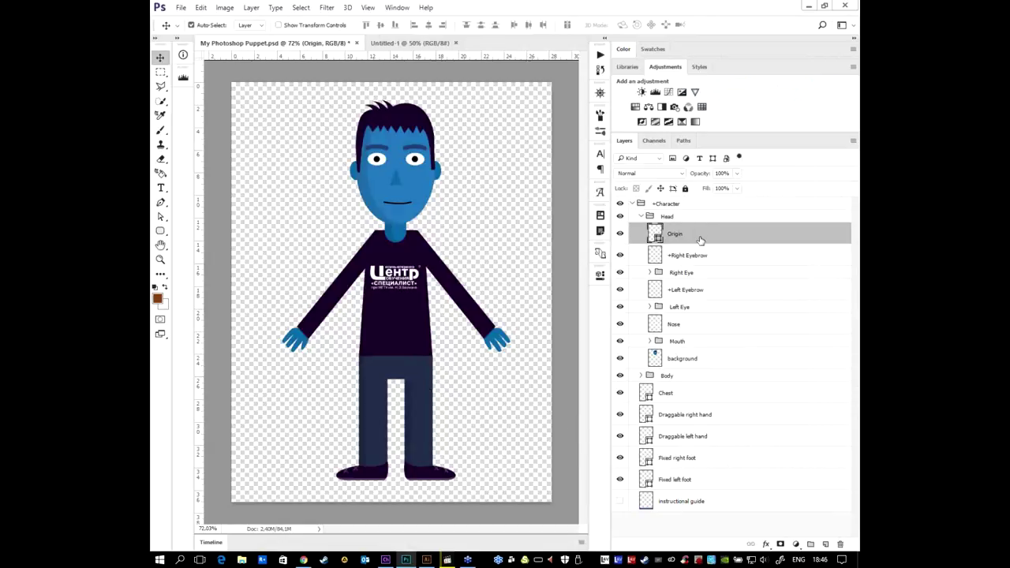
click(704, 220)
click(700, 256)
click(705, 273)
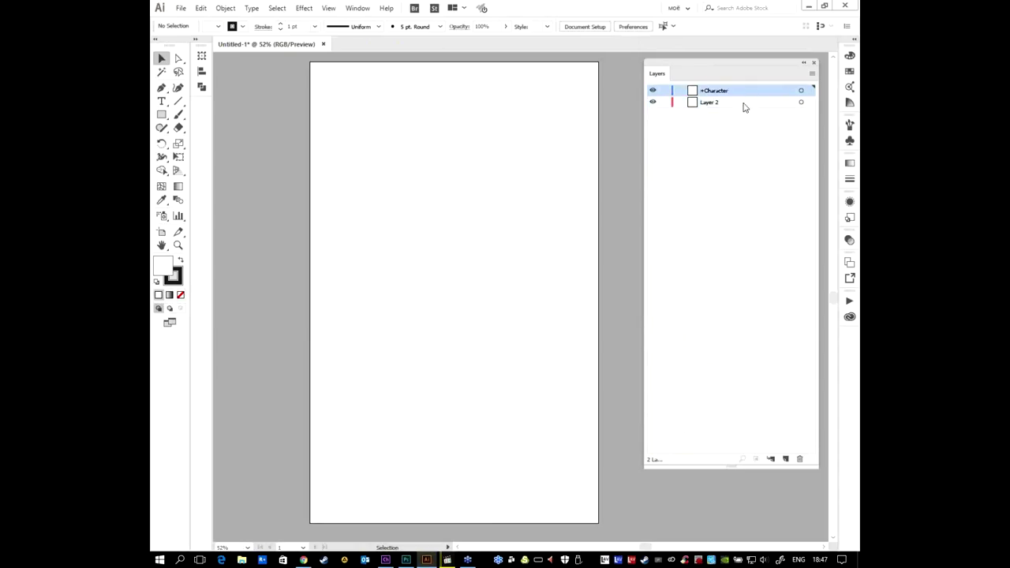
Delete the stray top-level Layer 2 and the extra Layer 2 sublayer under +Character
click(744, 103)
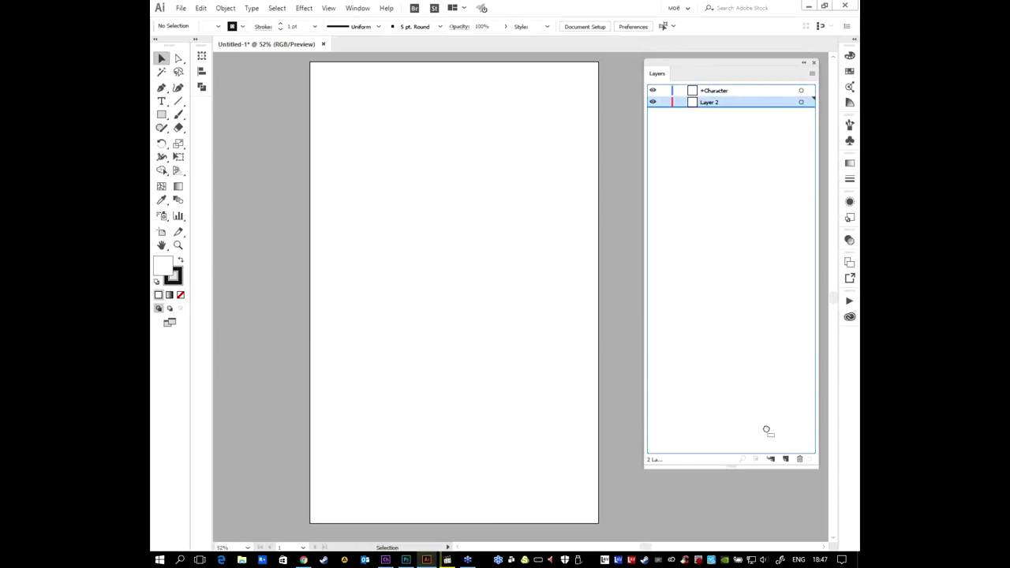
click(800, 458)
click(769, 459)
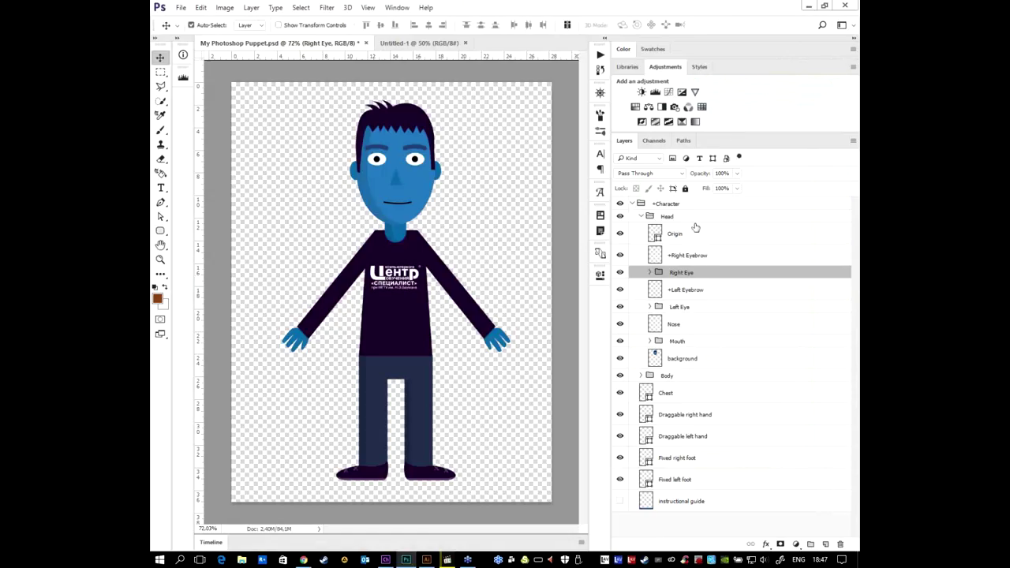
click(685, 218)
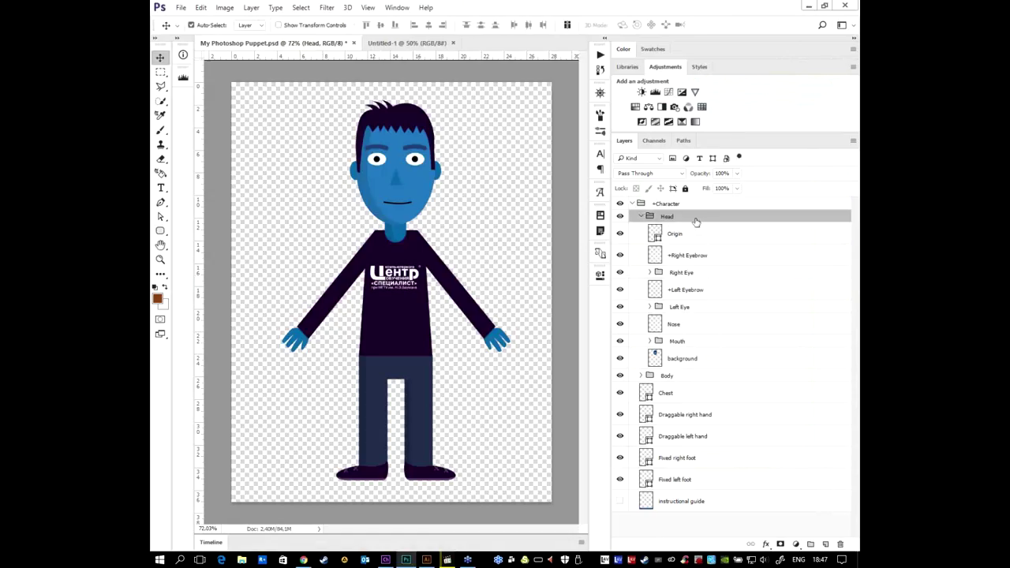
key(alt+Tab)
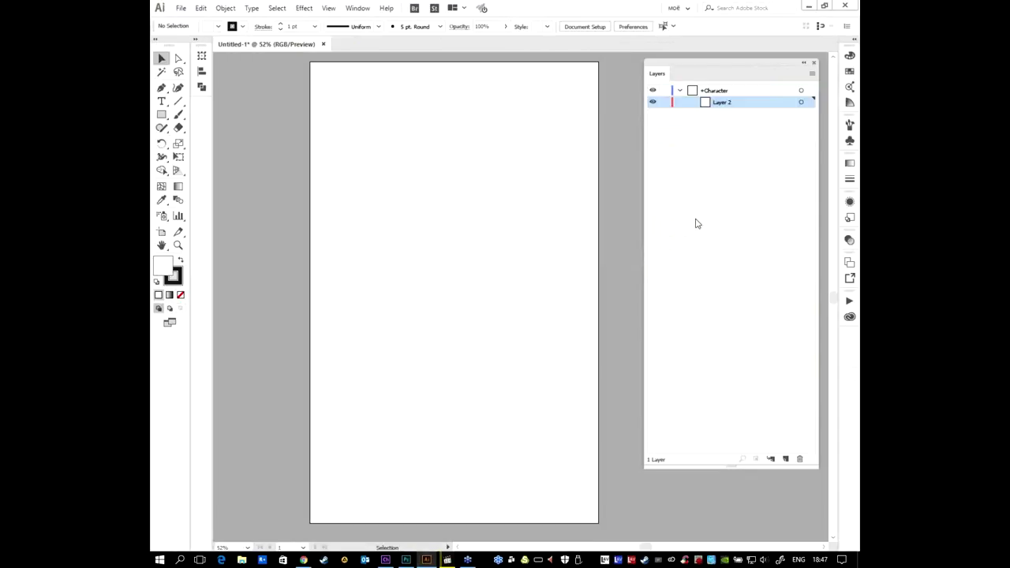
click(800, 458)
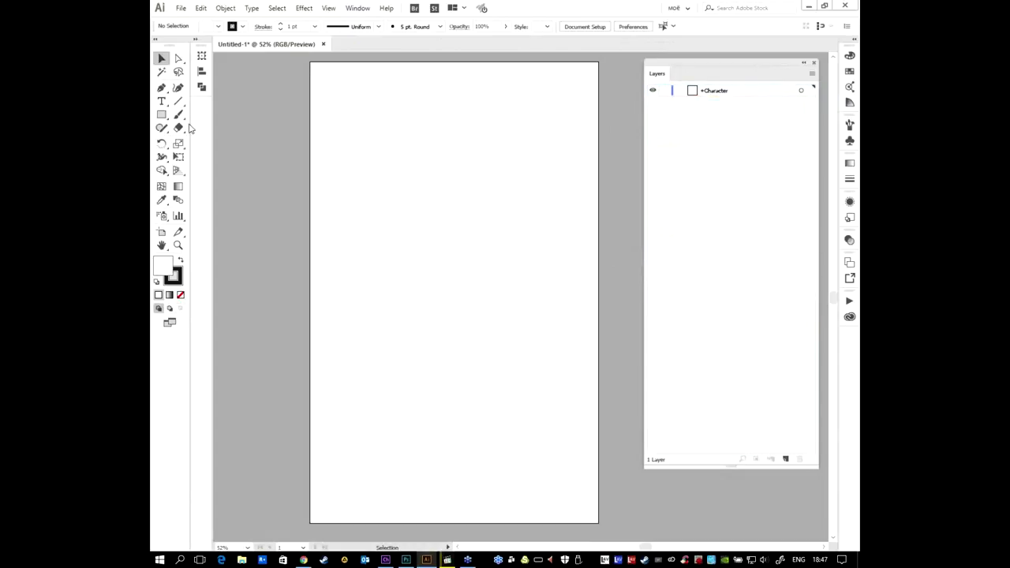
Draw a circle near the top of the page with no outline
drag(161, 113, 198, 139)
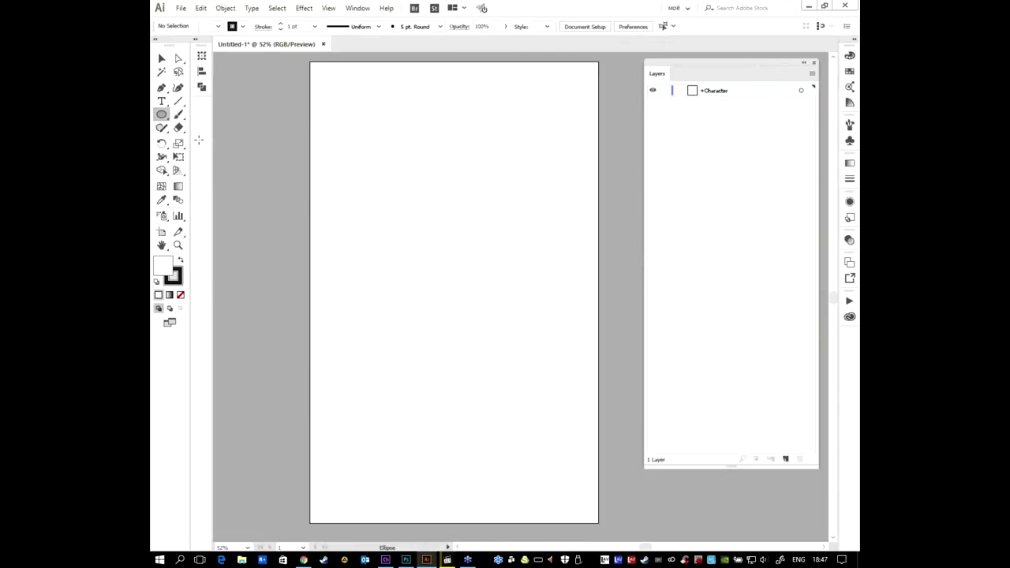
drag(449, 199, 524, 273)
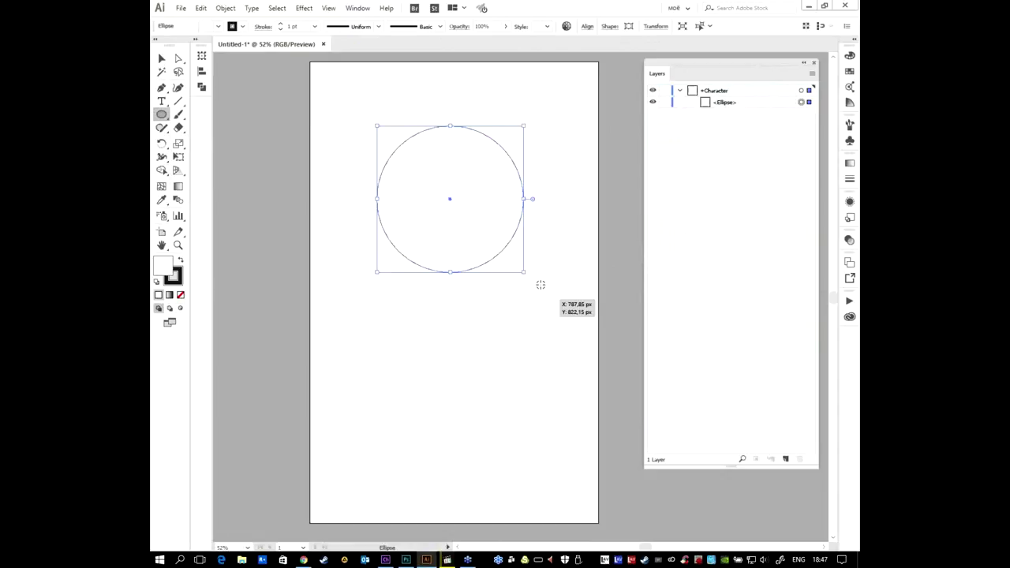
click(162, 59)
click(180, 261)
click(175, 277)
click(179, 294)
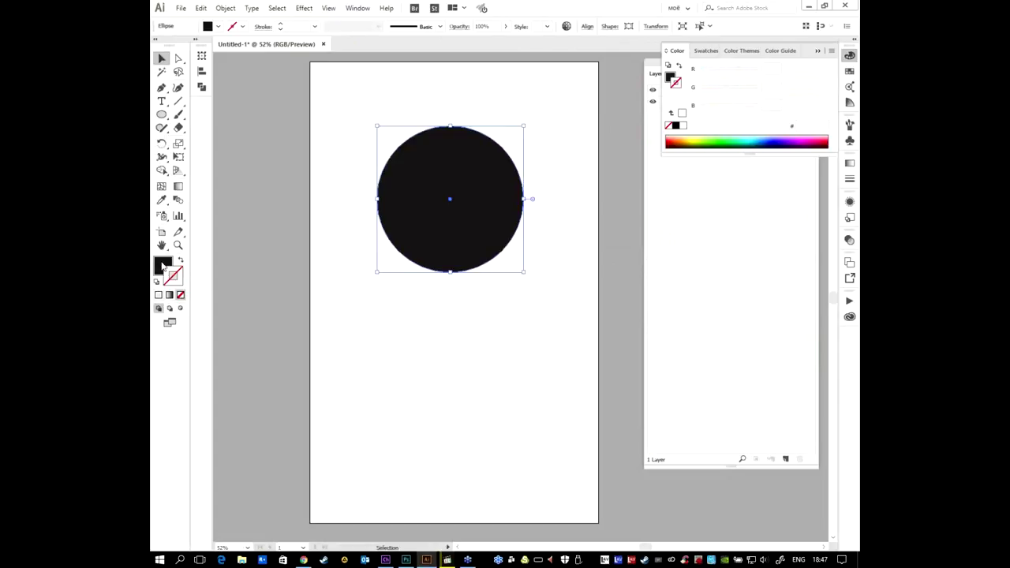
Fill the circle with golden yellow F2C212, enlarge it proportionally and move it slightly lower
click(696, 139)
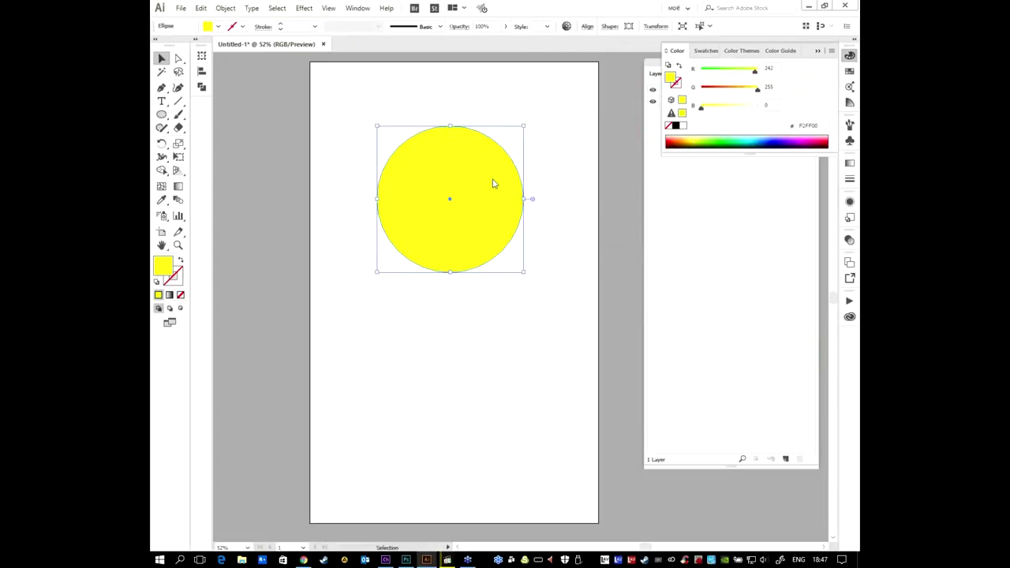
drag(701, 108, 705, 108)
drag(757, 89, 743, 89)
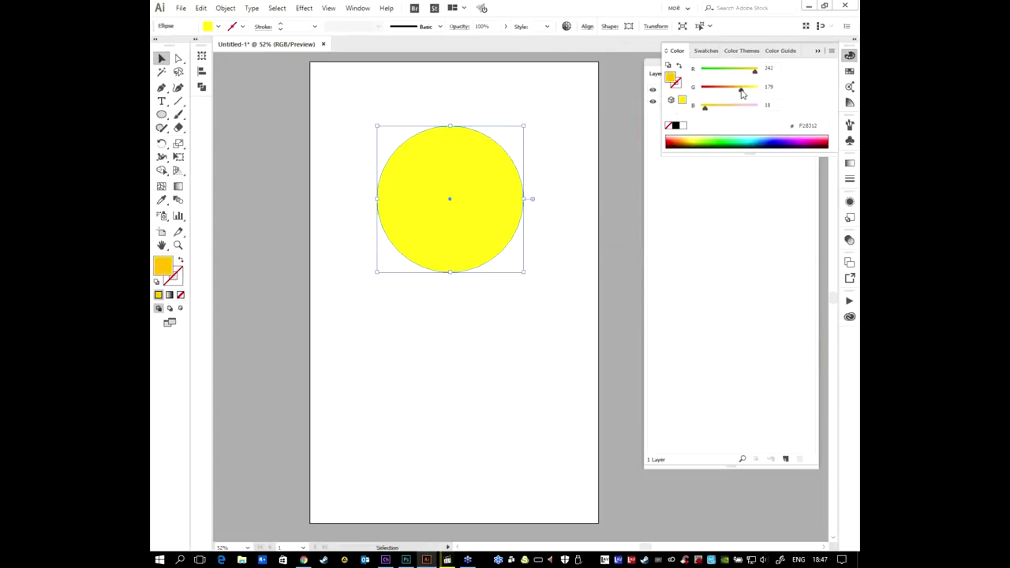
click(557, 232)
key(ctrl+a)
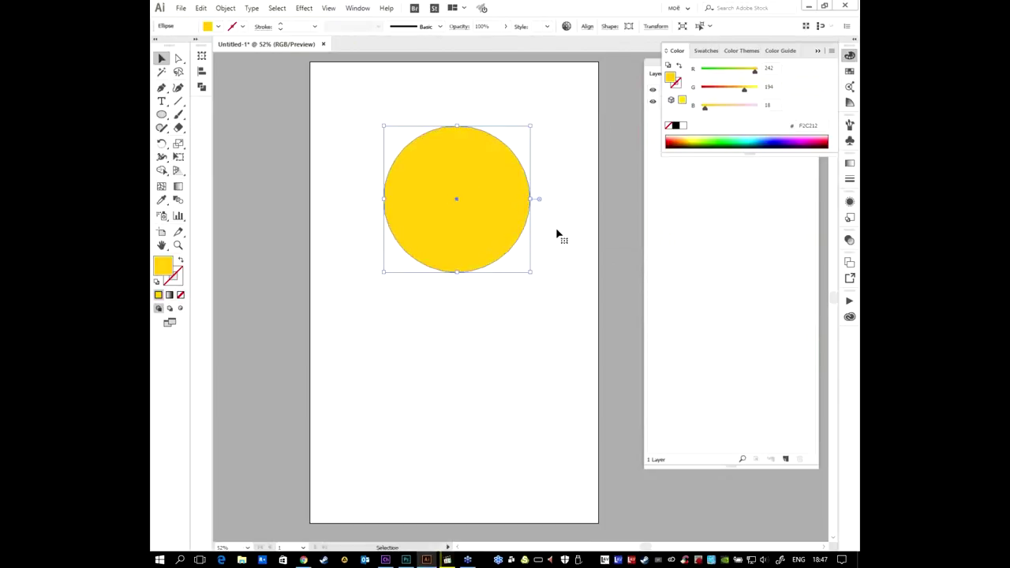
drag(523, 126, 568, 117)
drag(515, 198, 513, 205)
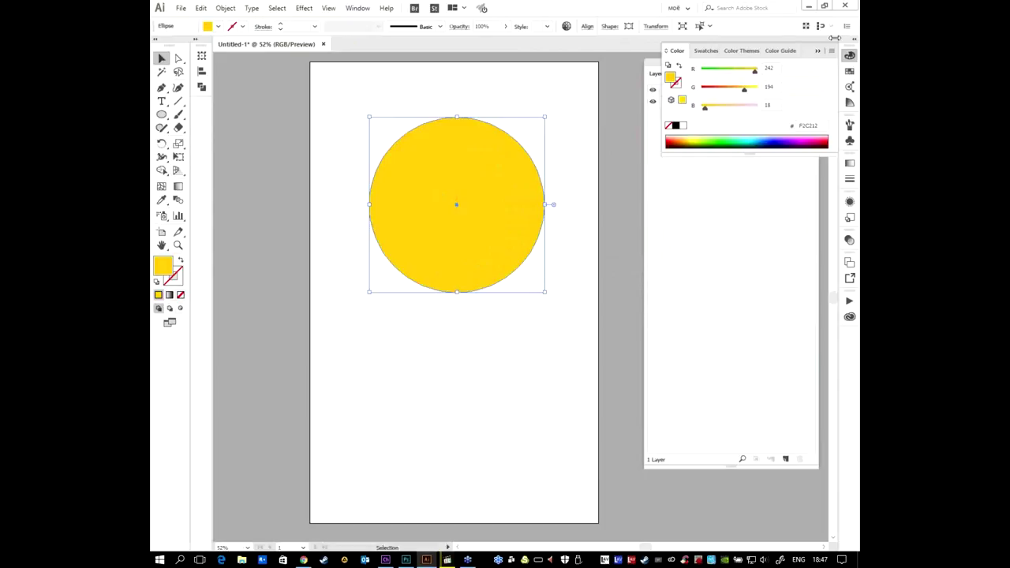
click(667, 138)
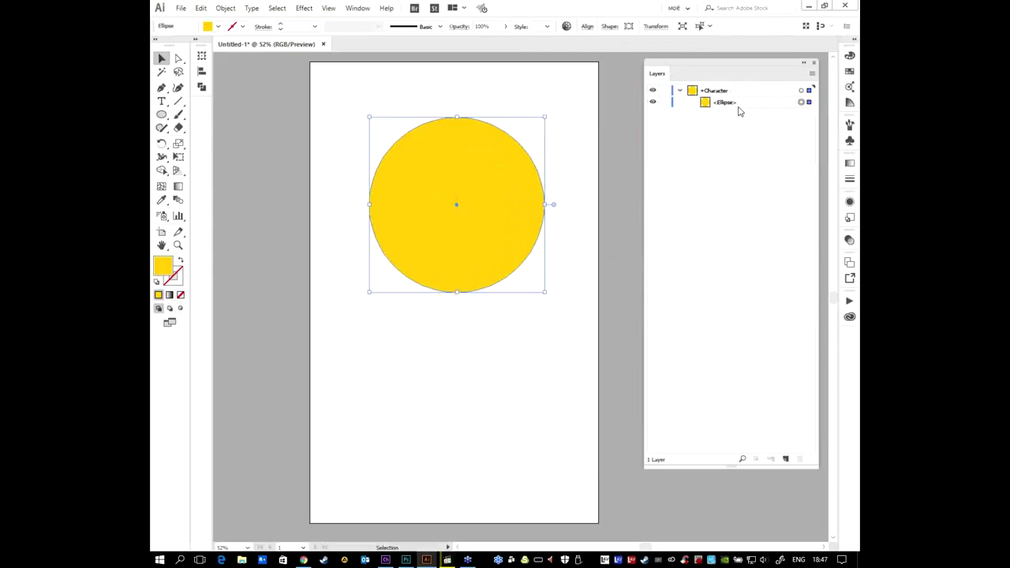
key(alt+Tab)
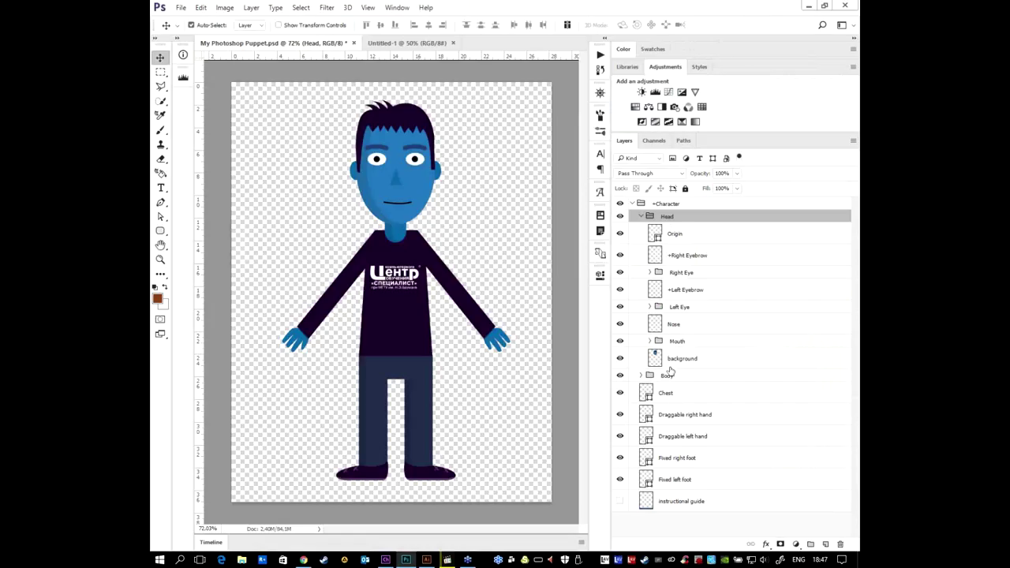
Copy the name 'background' from the Photoshop puppet and apply it to the circle's Ellipse layer
click(670, 361)
double_click(688, 360)
key(ctrl+c)
key(alt+Tab)
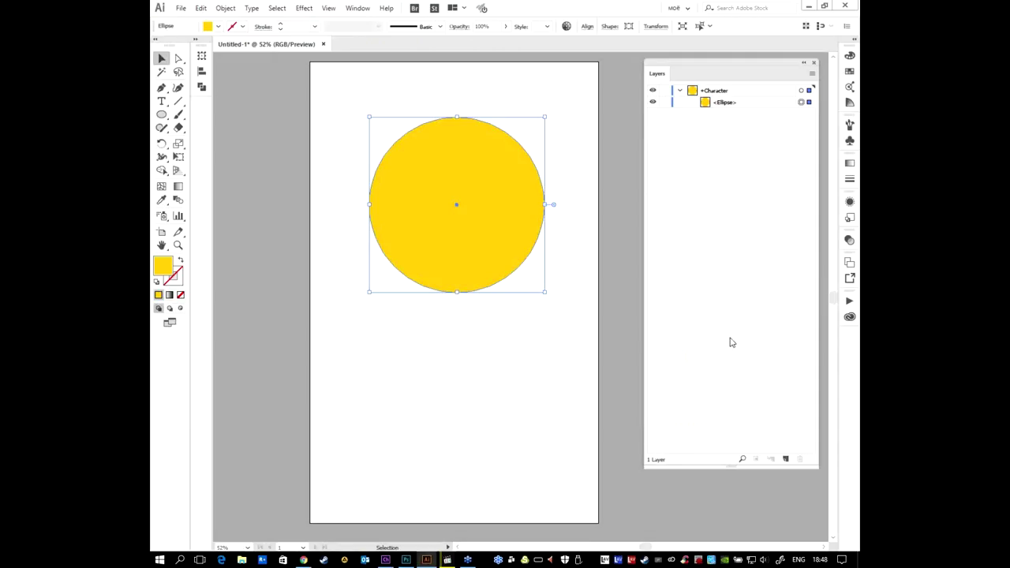
double_click(725, 103)
key(ctrl+v)
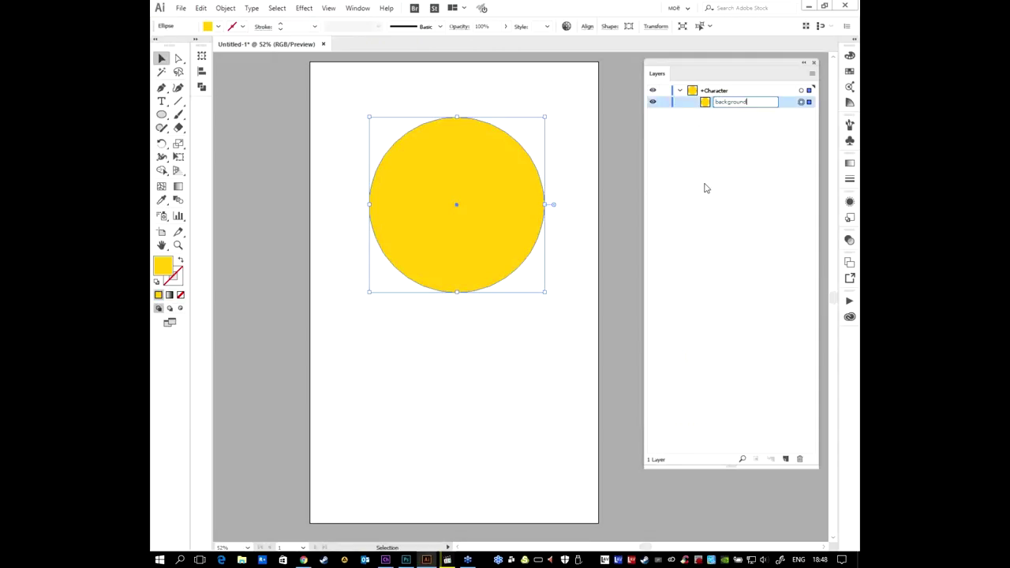
key(Return)
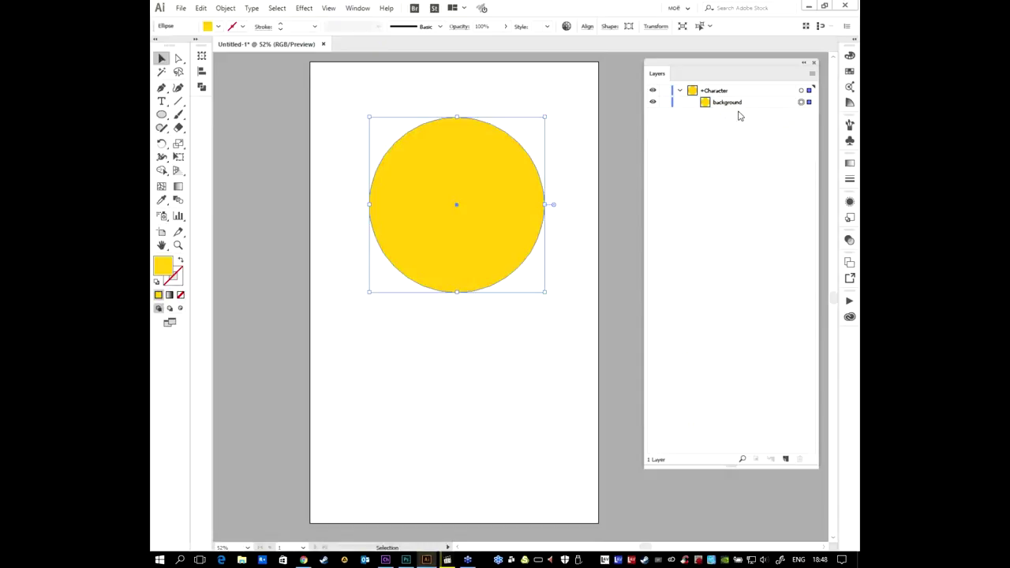
click(726, 103)
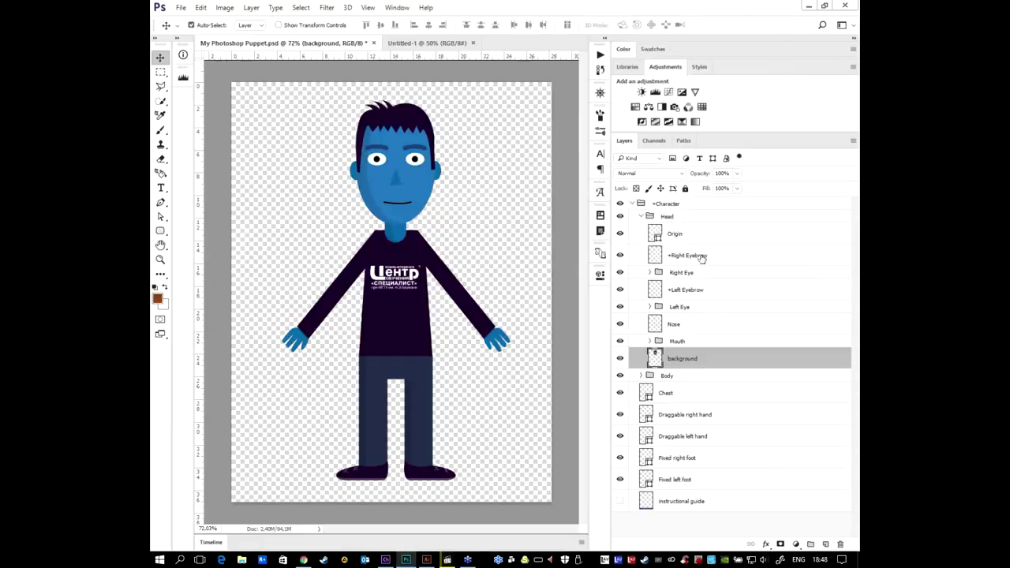
click(704, 256)
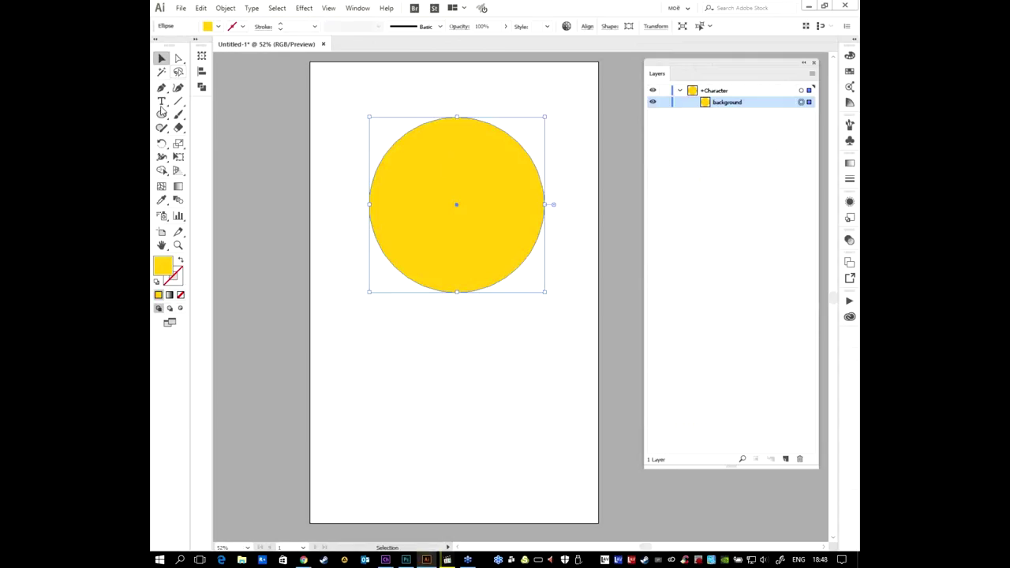
Draw a four-cornered eyebrow outline with the Pen tool on the circle's upper left
drag(162, 113, 225, 140)
click(161, 89)
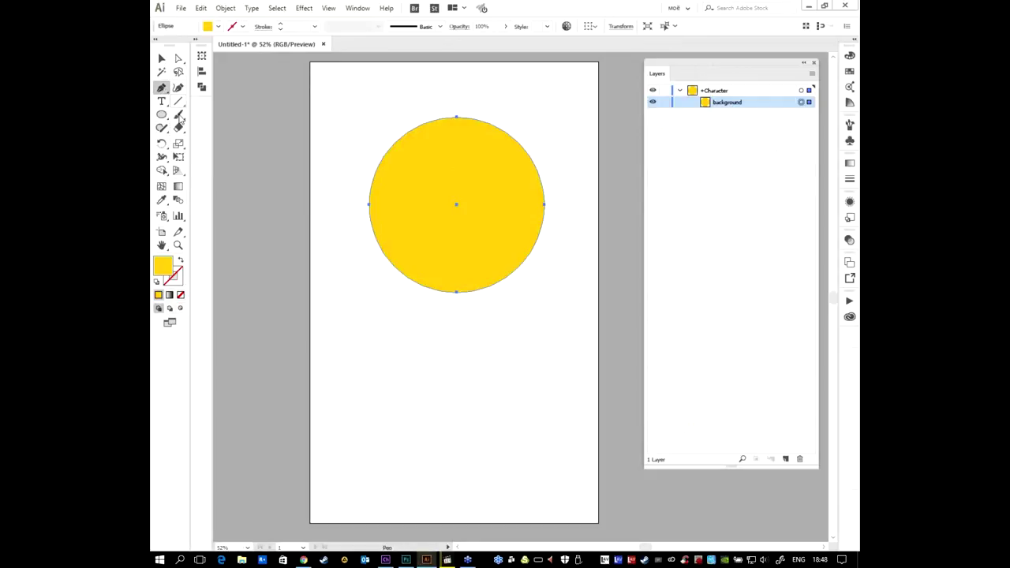
click(390, 165)
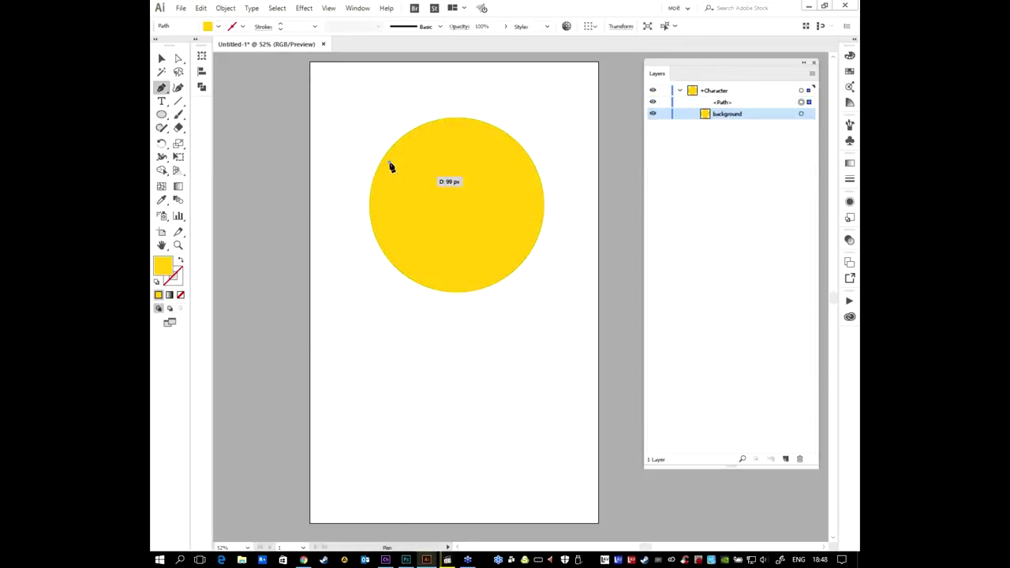
click(449, 183)
click(456, 170)
click(387, 128)
click(389, 162)
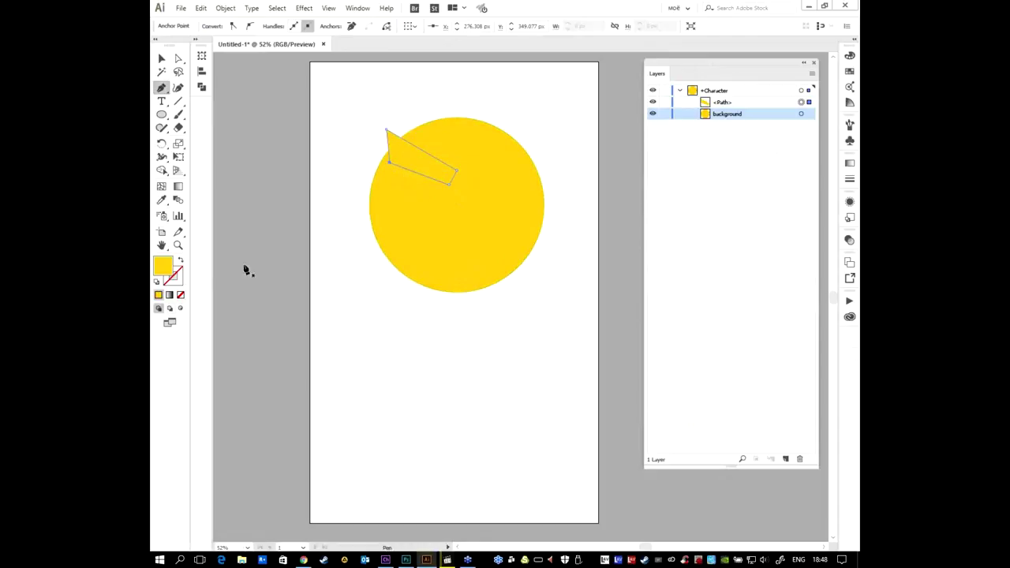
Fill the eyebrow near-black, shift and rotate it flatter, then duplicate it onto the right side
click(850, 55)
click(672, 147)
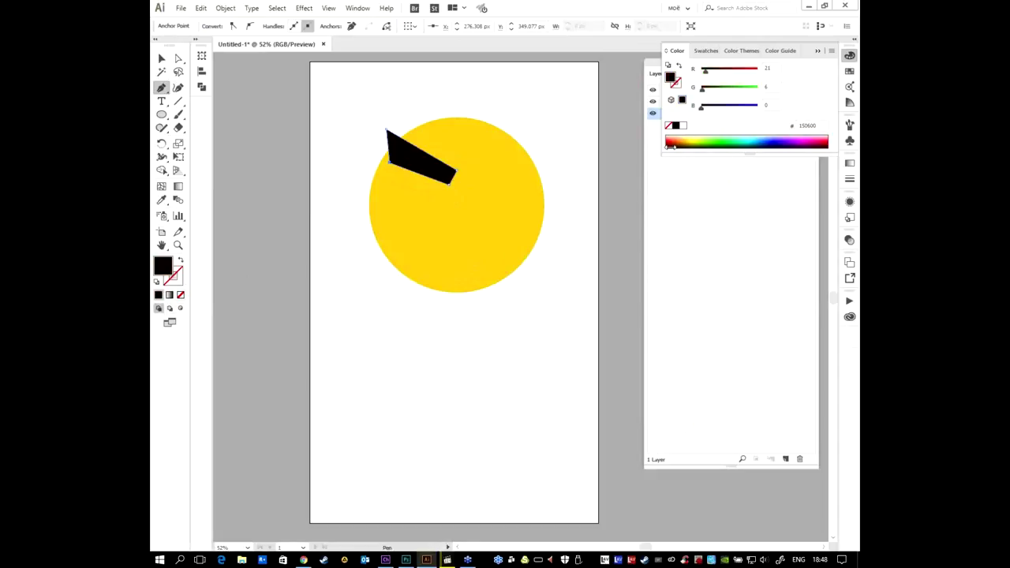
click(161, 59)
click(426, 162)
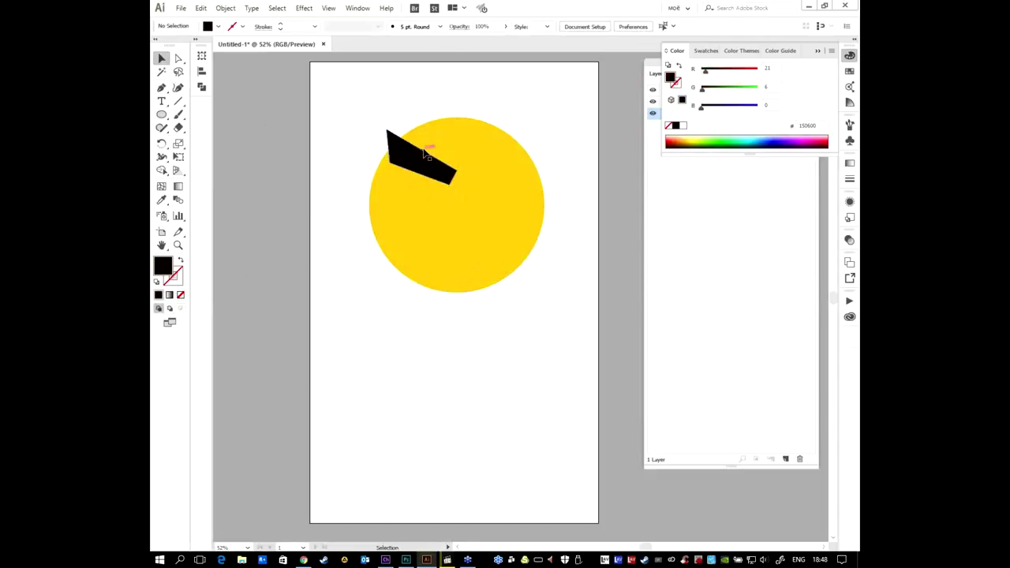
drag(426, 166, 415, 169)
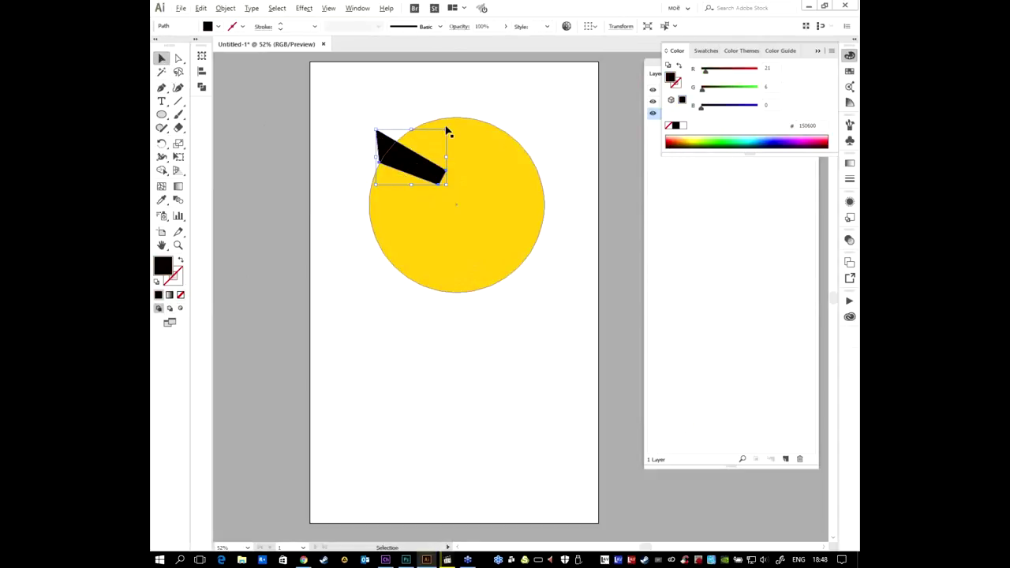
drag(447, 126, 438, 117)
click(518, 128)
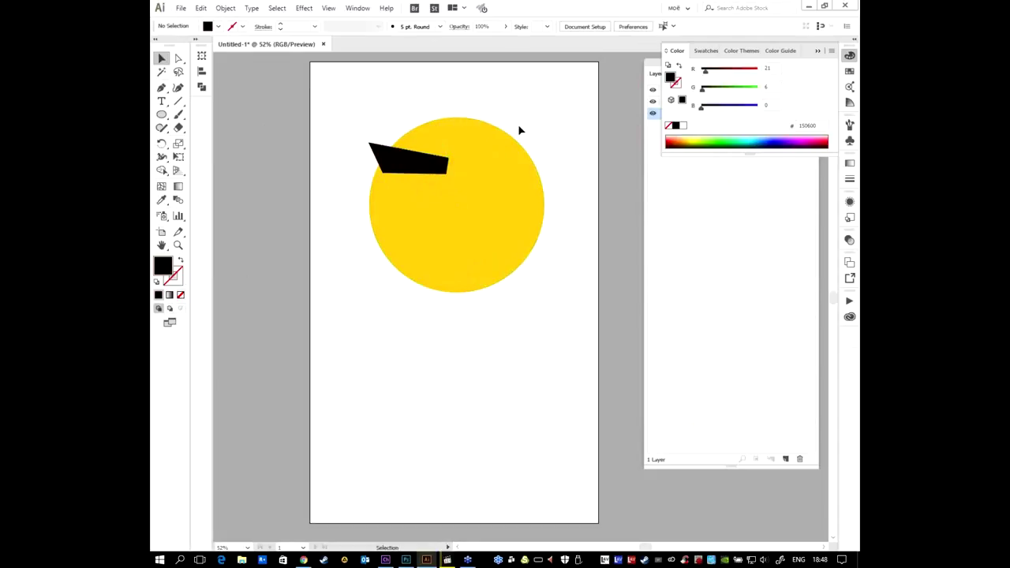
alt+drag(416, 170, 507, 158)
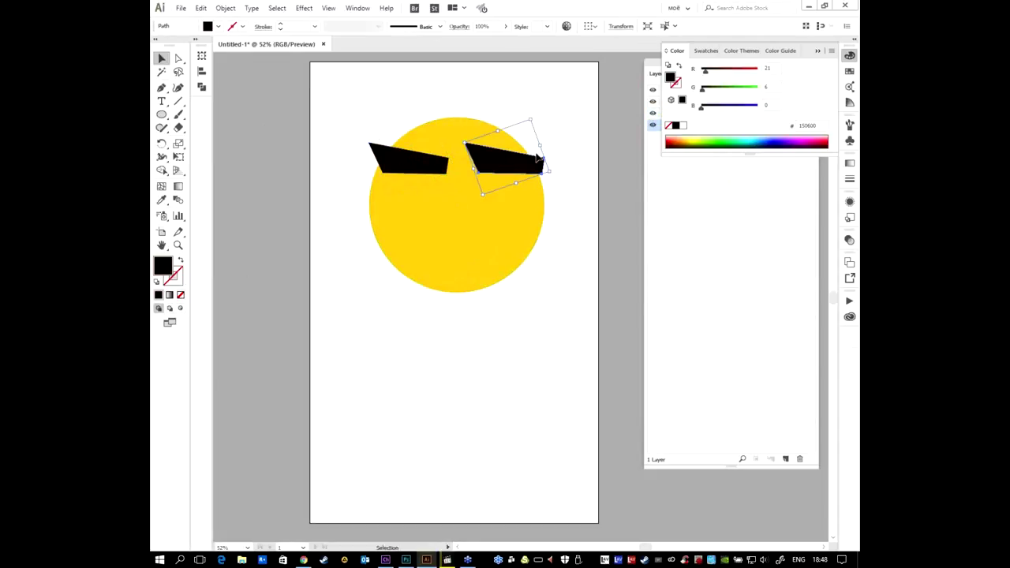
Flip the copied right eyebrow horizontally via the Transform panel and nudge it slightly left
right_click(518, 157)
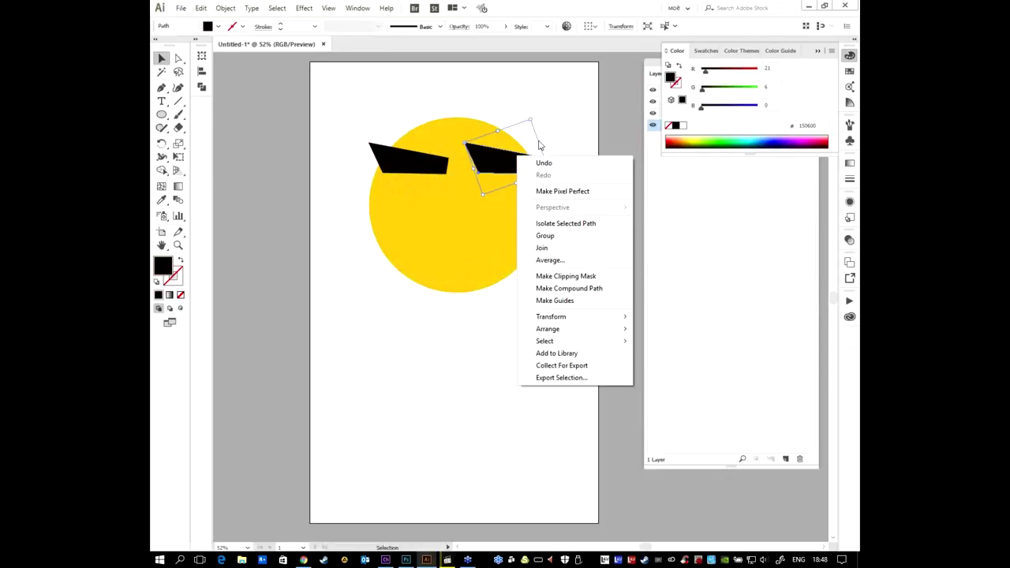
click(200, 7)
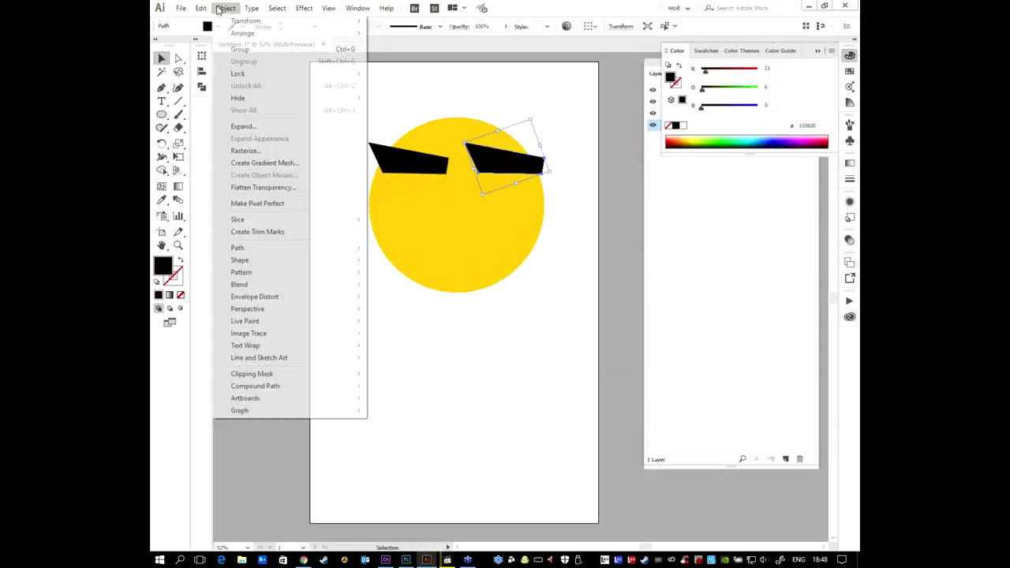
mouse_move(221, 9)
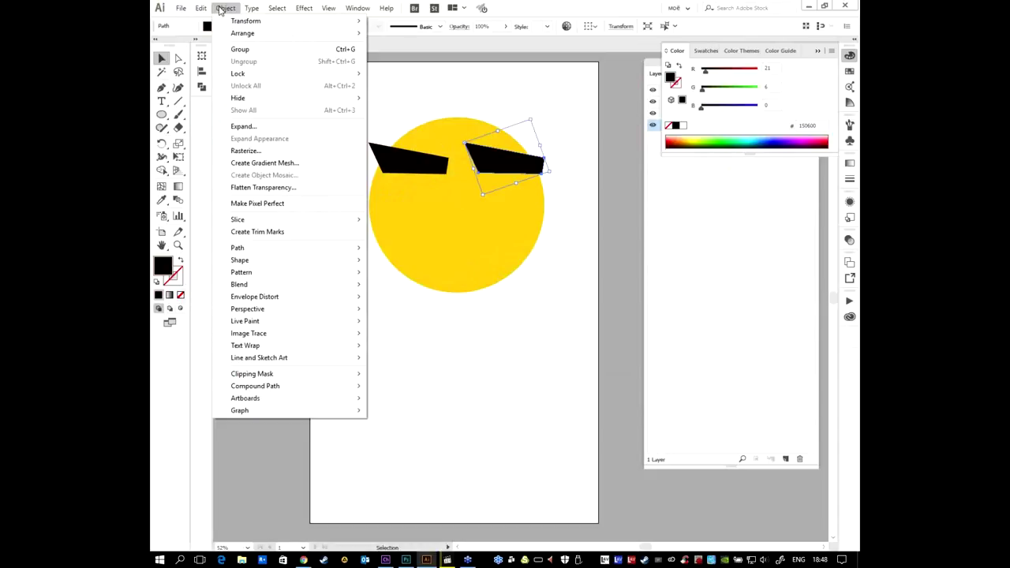
mouse_move(248, 20)
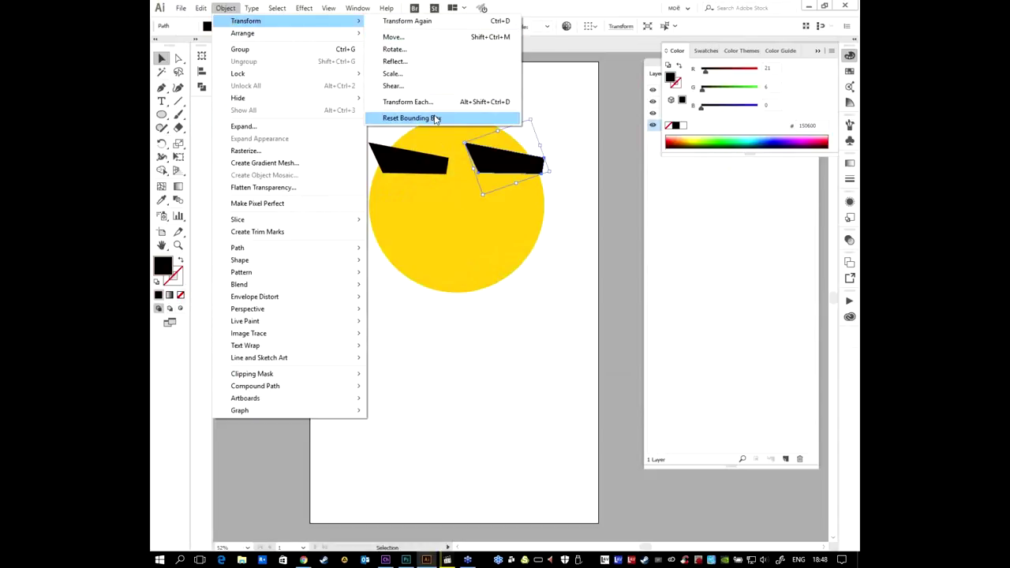
key(Escape)
key(Escape)
key(shift+F8)
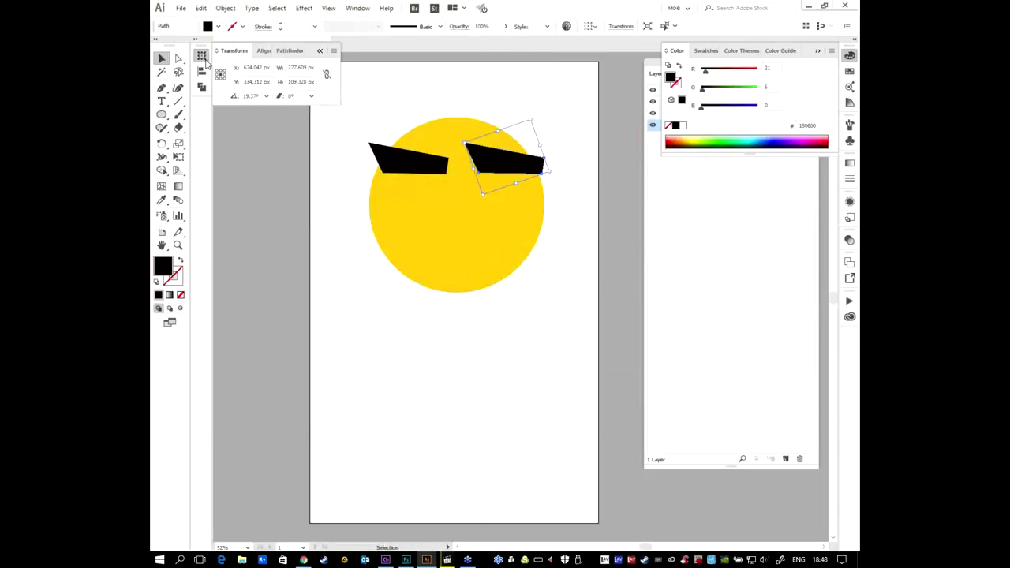
click(333, 50)
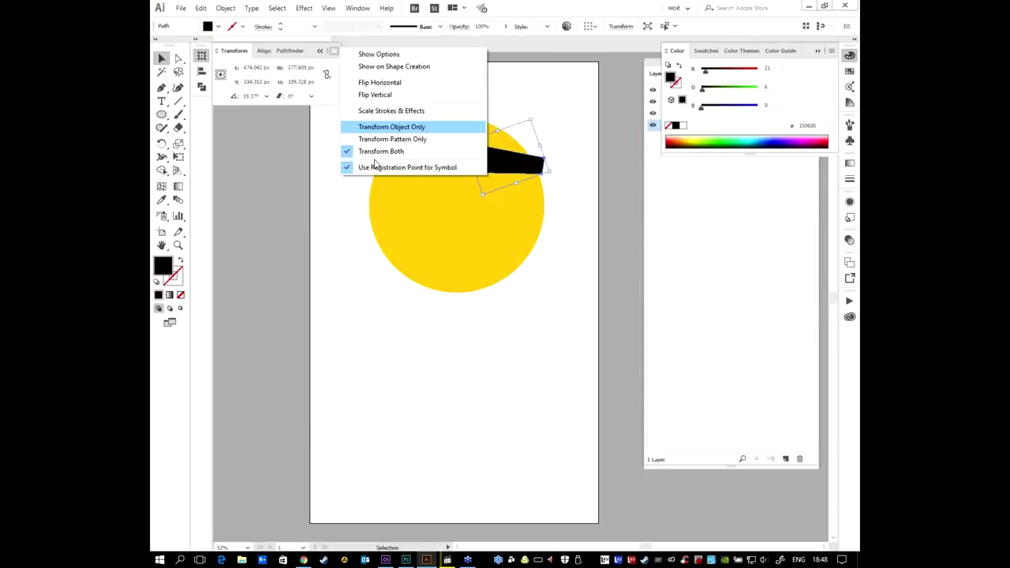
click(417, 86)
drag(517, 158, 513, 158)
click(579, 123)
click(753, 207)
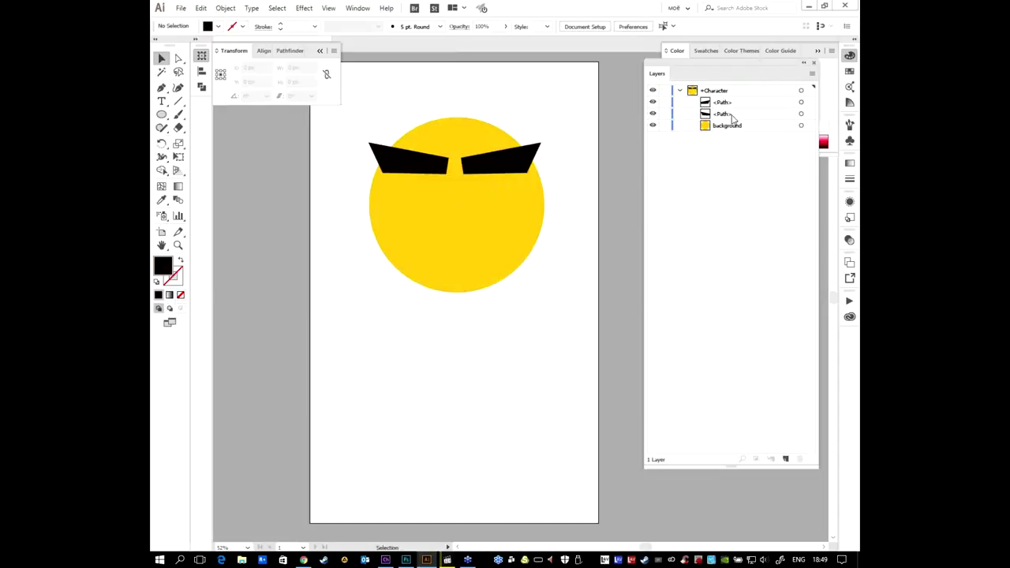
key(alt+Tab)
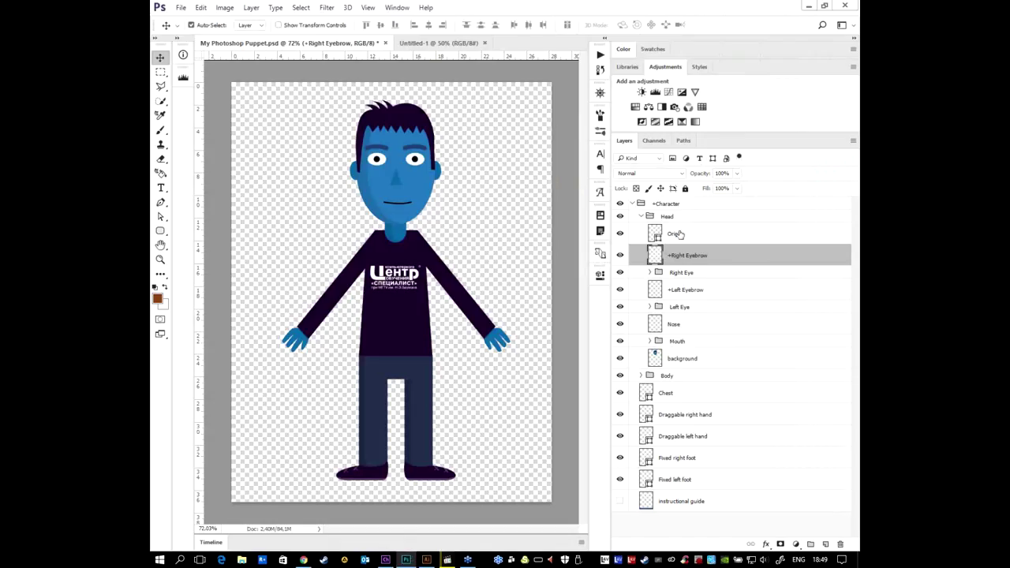
Name Illustrator's top path layer +Right Eyebrow, copying the name from the Photoshop puppet
double_click(680, 258)
key(ctrl+c)
key(alt+Tab)
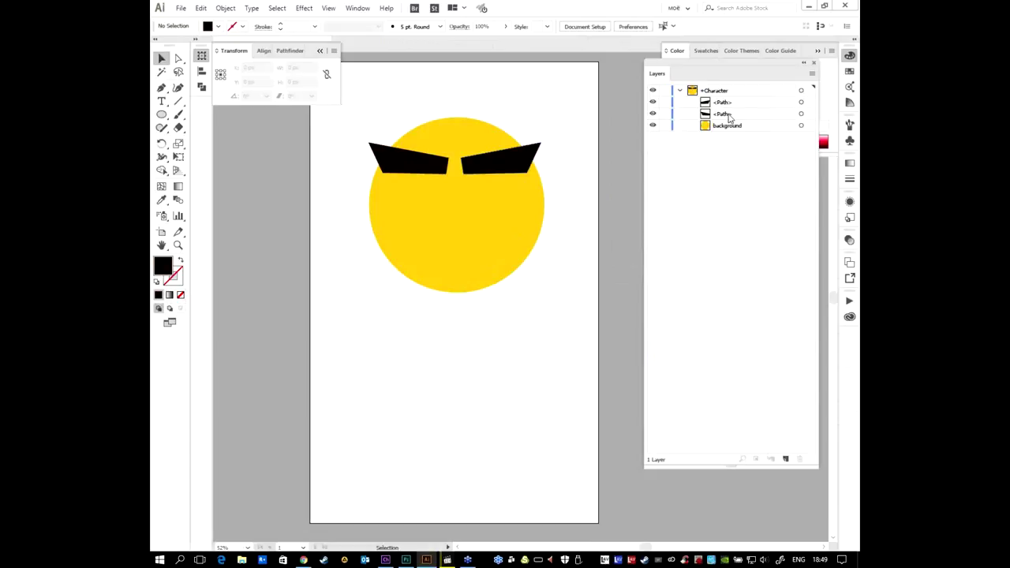
double_click(724, 103)
key(ctrl+v)
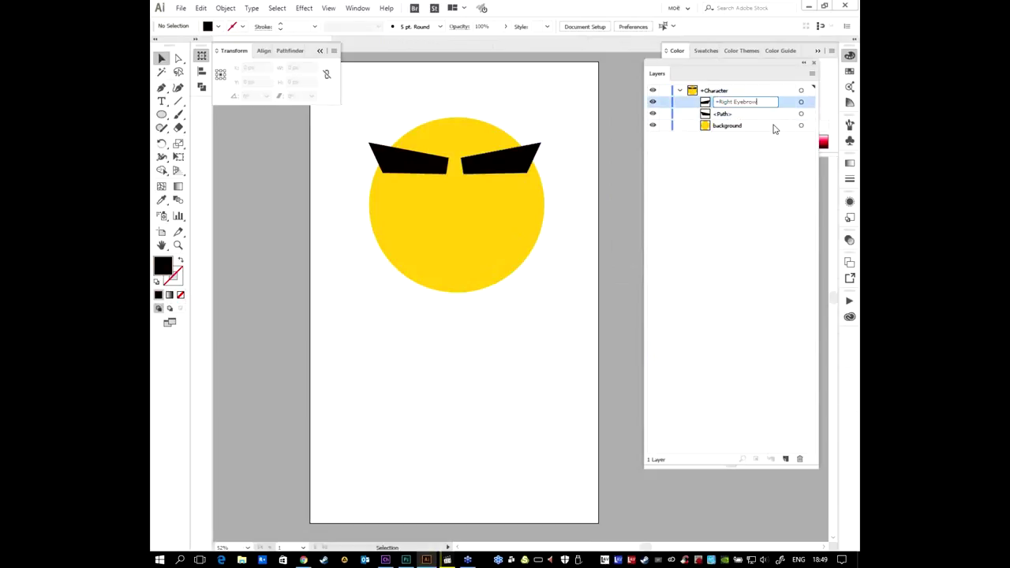
click(789, 114)
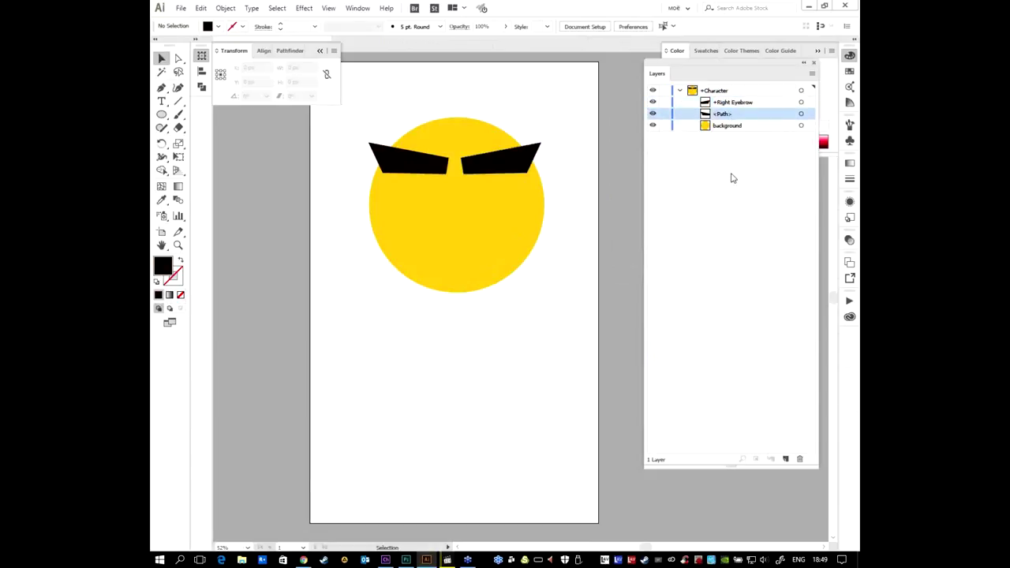
Name the remaining path layer +Left Eyebrow, copied from Photoshop, and check the layers
key(alt+Tab)
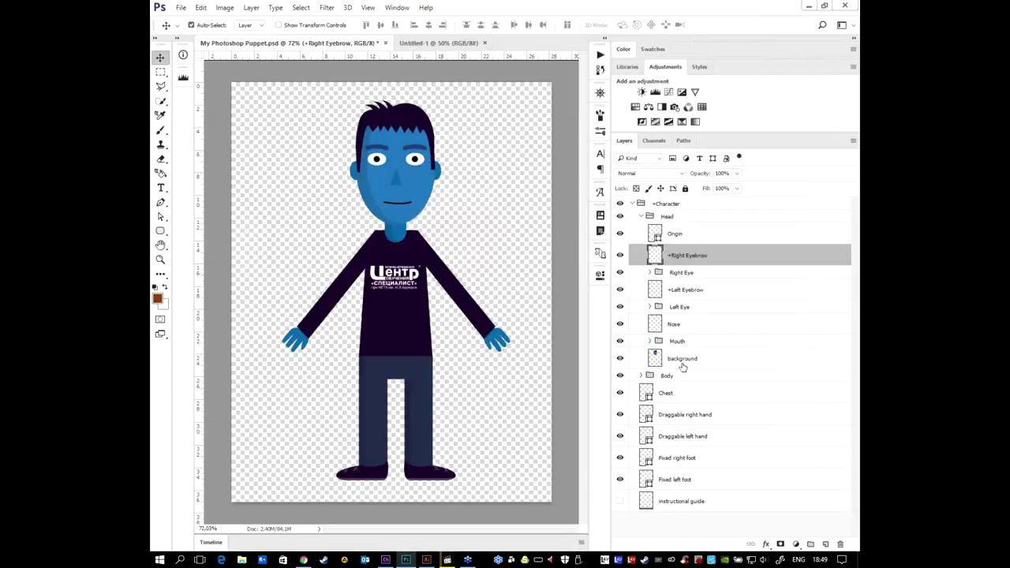
double_click(684, 291)
key(ctrl+c)
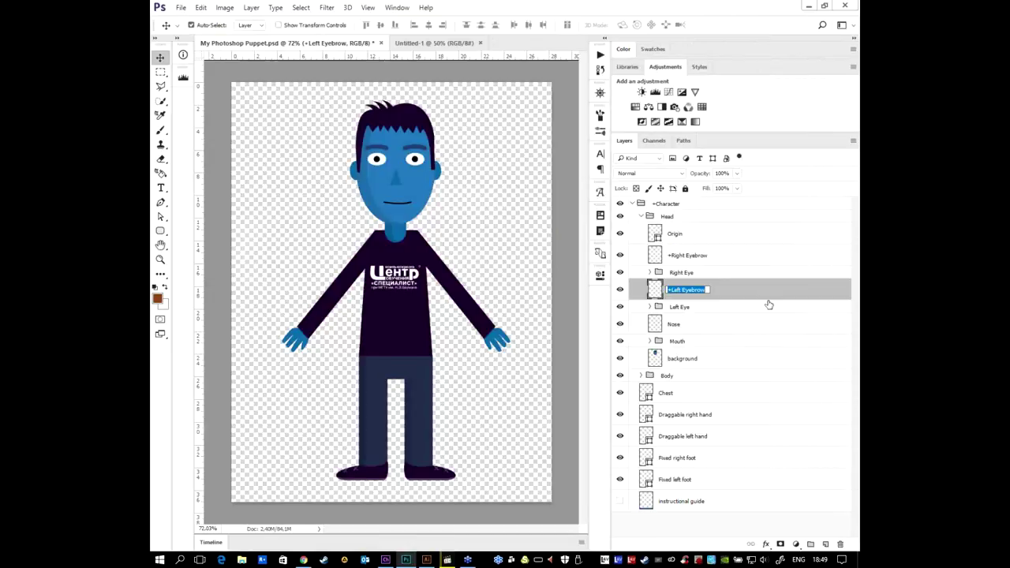
key(alt+Tab)
double_click(724, 116)
key(ctrl+v)
key(Return)
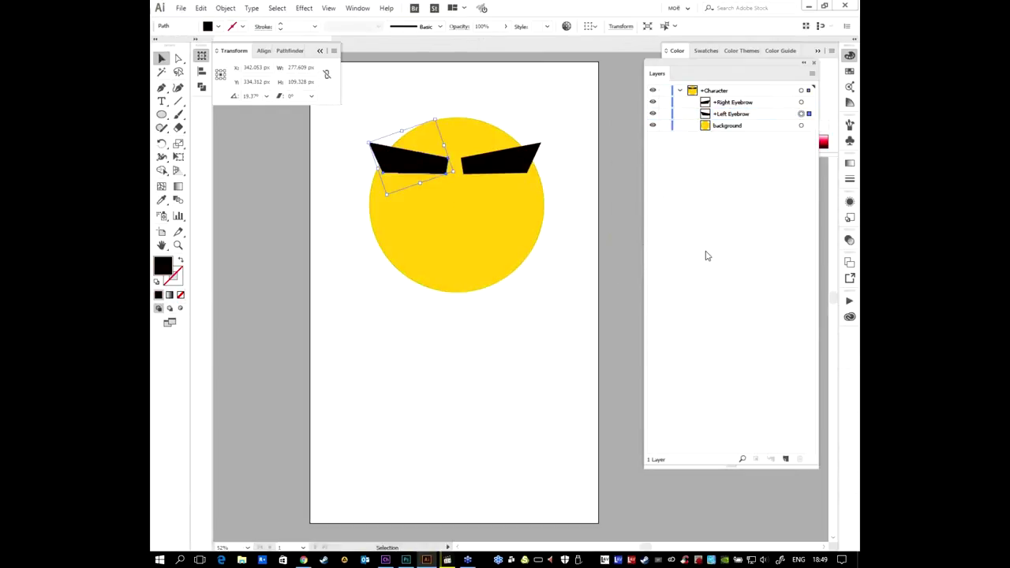
click(732, 125)
click(752, 103)
click(753, 117)
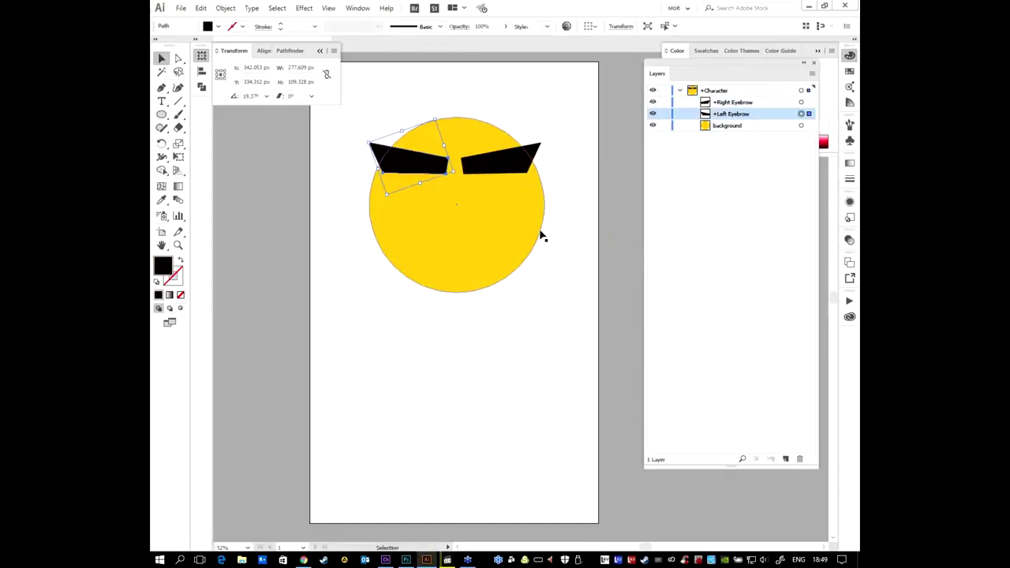
Expand the Photoshop puppet's Right Eye group to reveal its layers
key(alt+Tab)
click(698, 273)
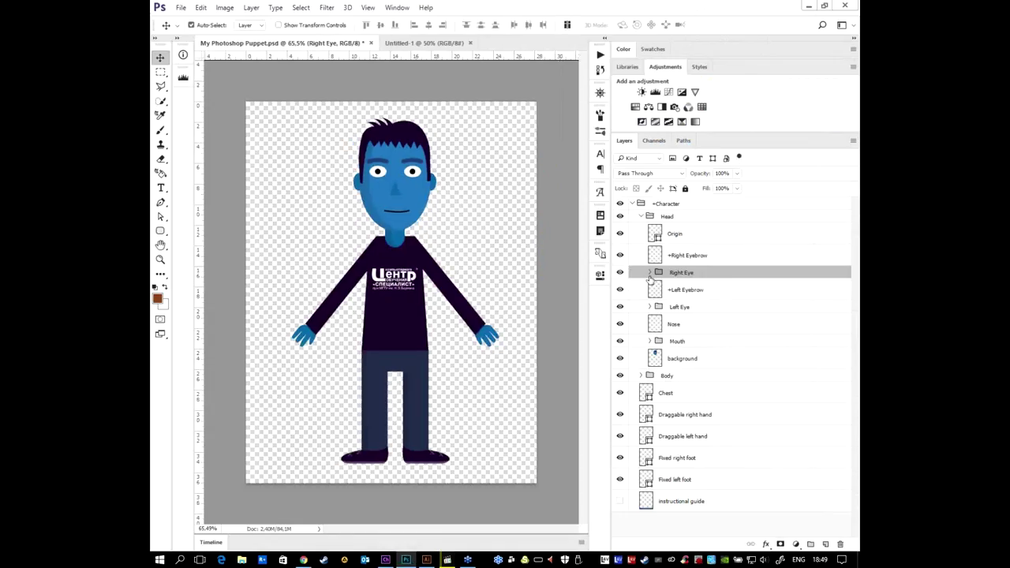
click(649, 272)
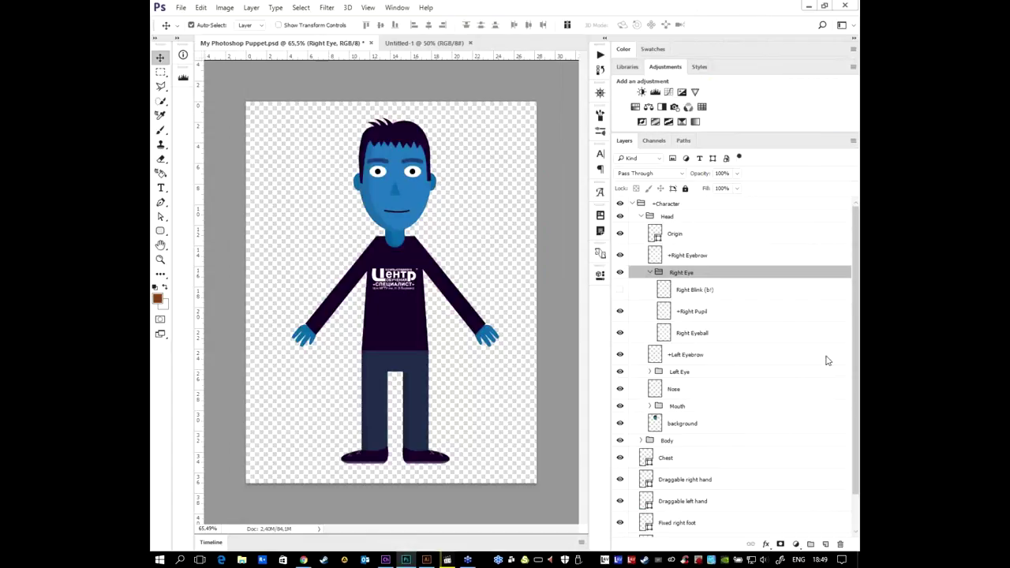
Preview the right-eye blink by hiding the +Right Pupil and Right Eyeball layers, then restore them
click(712, 337)
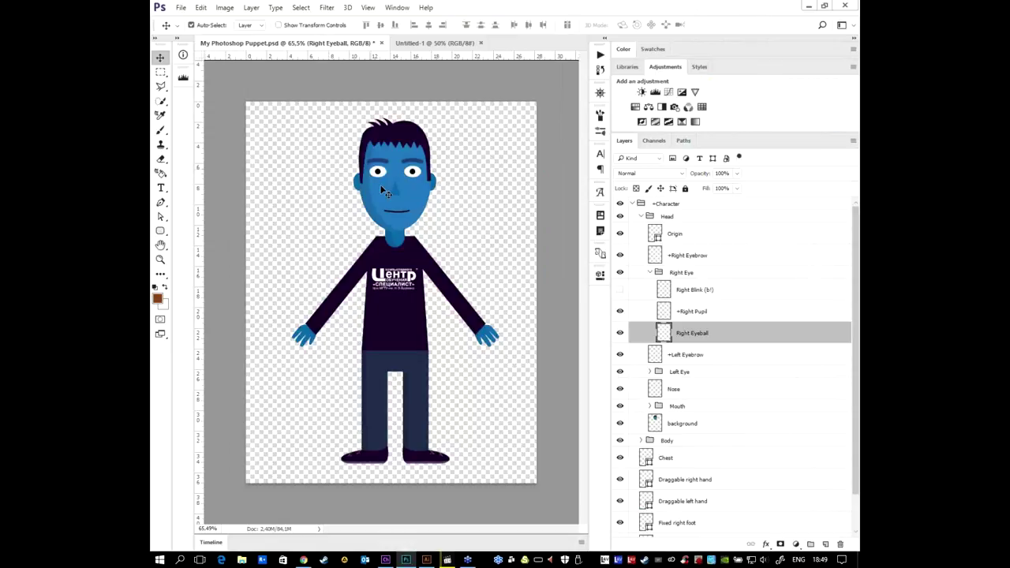
click(718, 313)
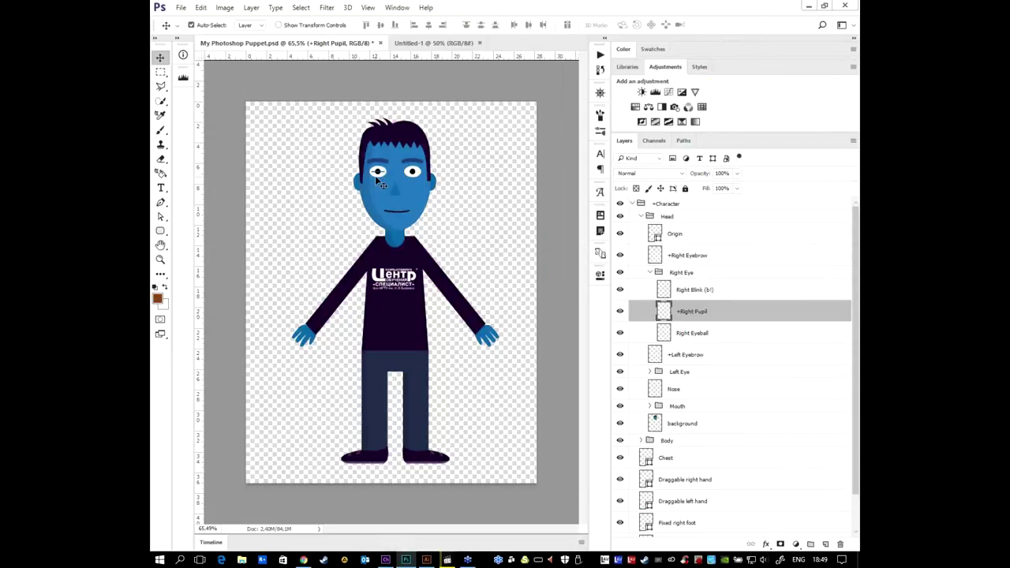
click(703, 291)
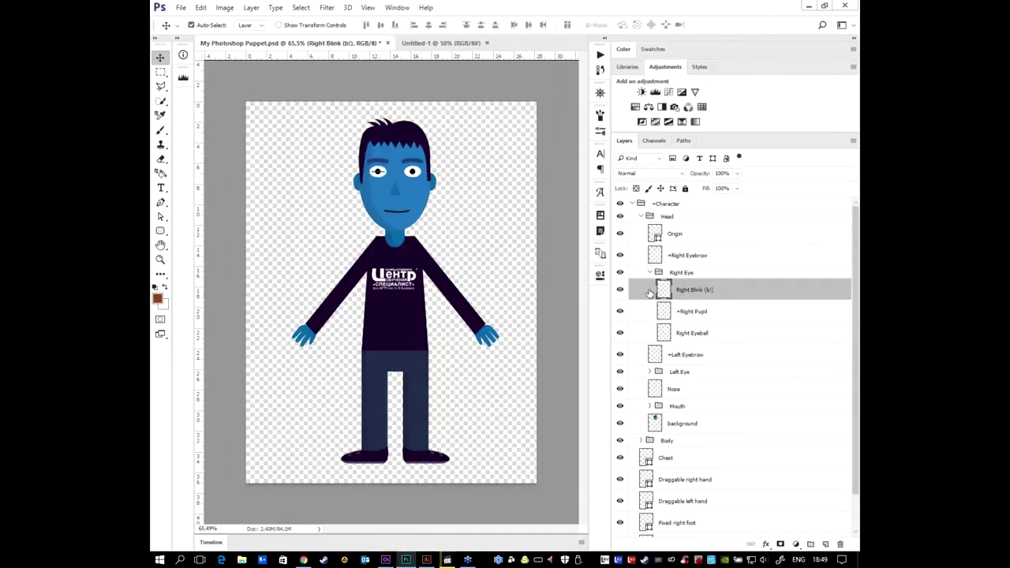
click(620, 312)
click(619, 311)
click(620, 333)
click(619, 312)
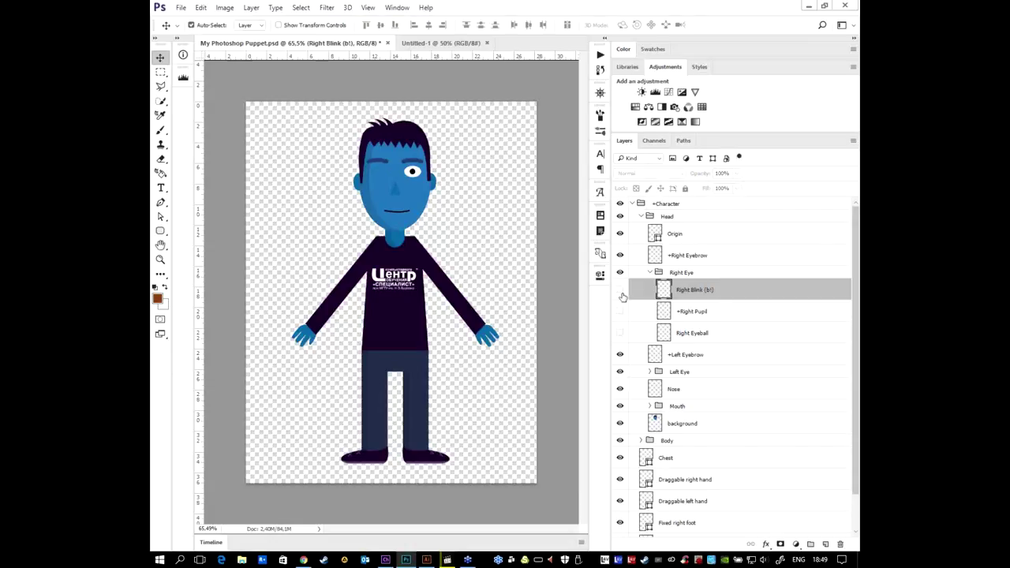
click(619, 312)
click(619, 333)
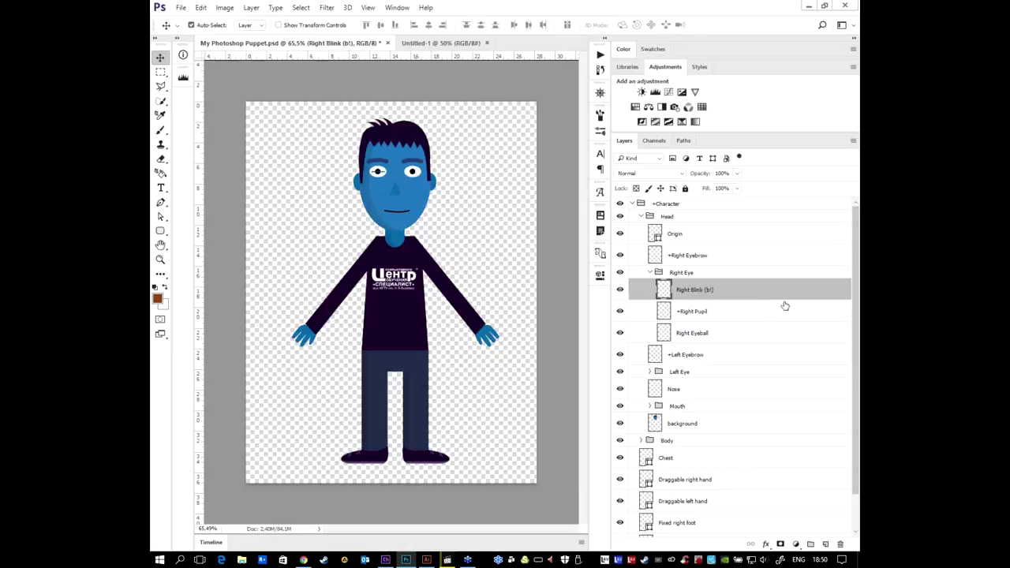
Hide the Right Blink (b!) layer, review the Right Eye layers, and deselect in Illustrator
click(727, 312)
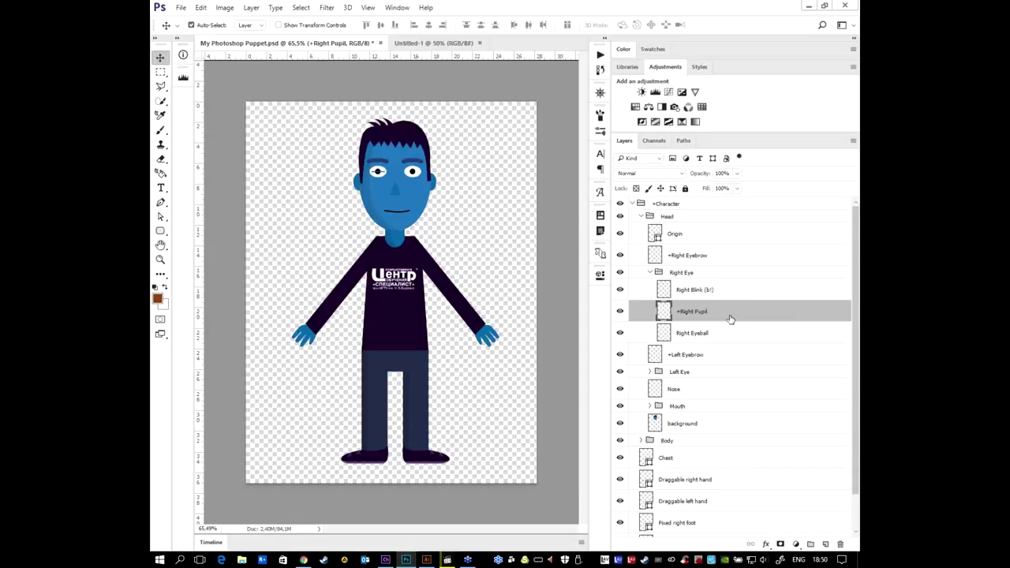
click(620, 290)
click(710, 276)
click(718, 312)
click(721, 331)
click(722, 313)
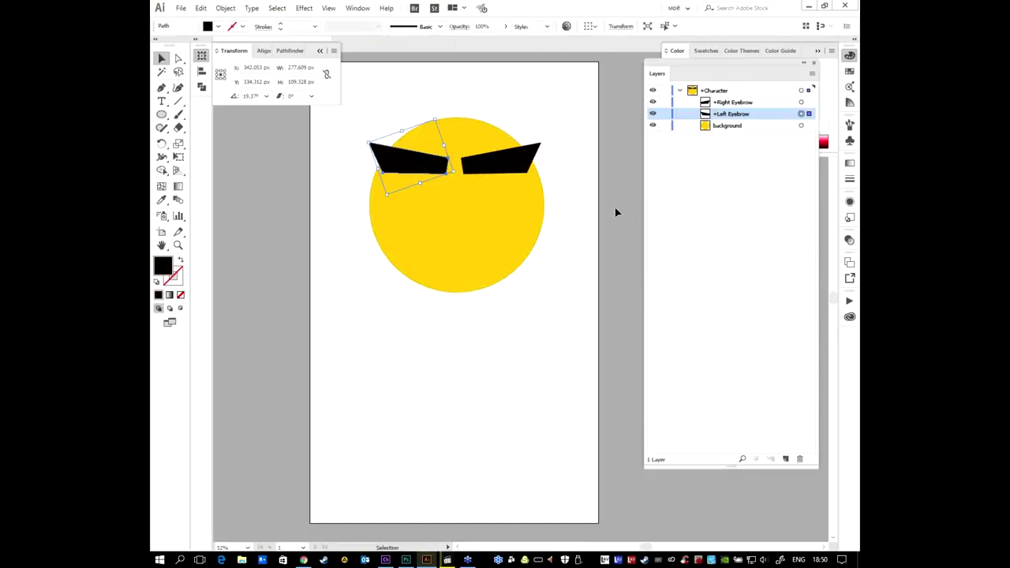
click(619, 221)
Draw a white circle under the left eyebrow, placed behind the eyebrows
key(l)
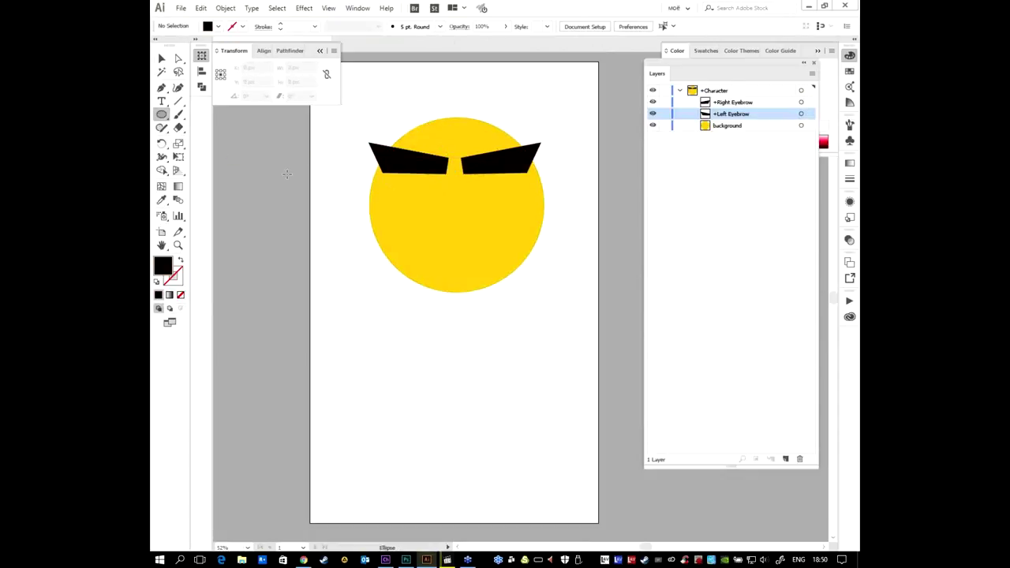
drag(414, 202, 435, 223)
key(v)
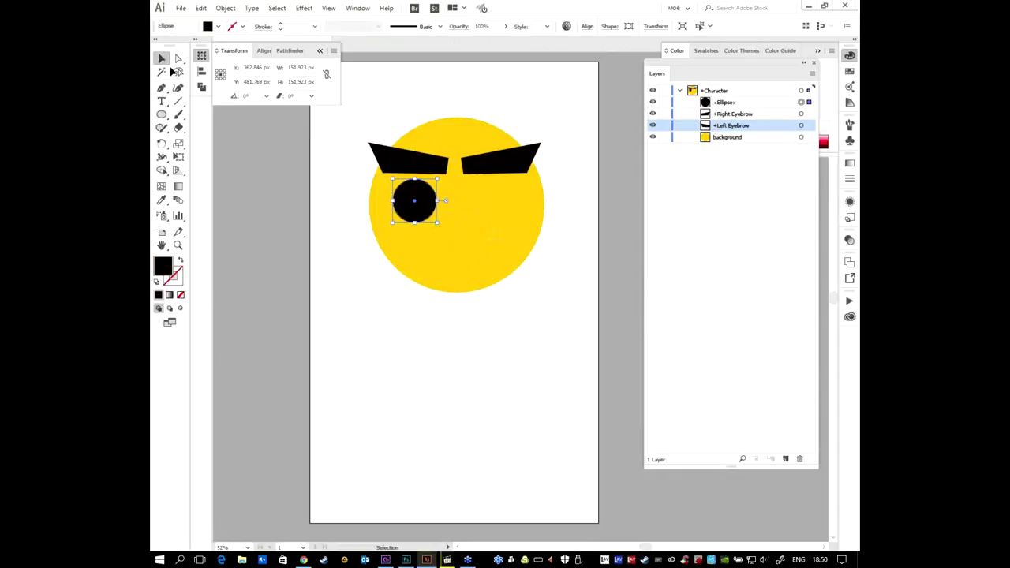
drag(418, 211, 426, 201)
key(ctrl+bracketleft)
key(ctrl+bracketleft)
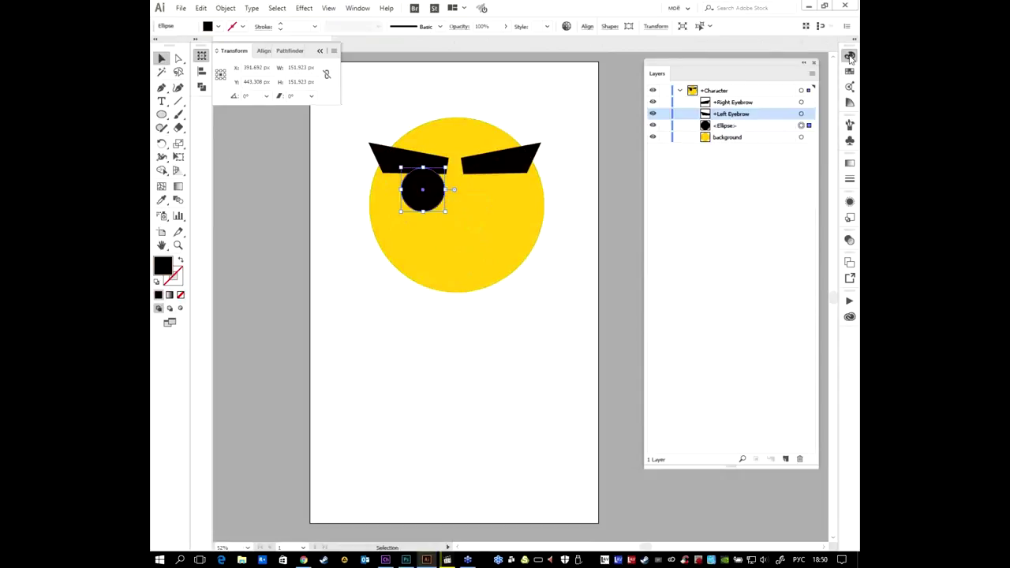
click(677, 51)
click(683, 126)
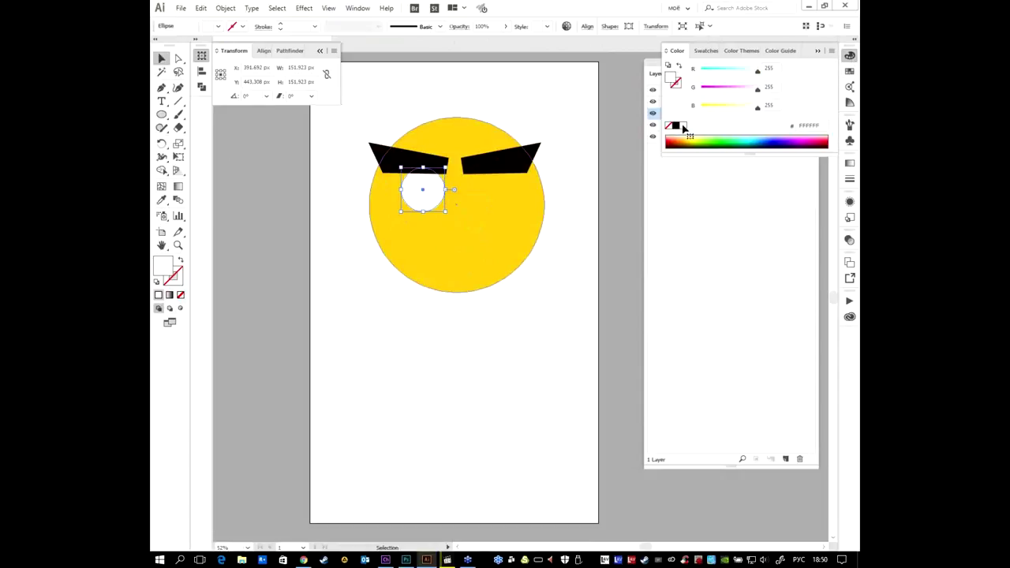
Adjust the eye's position and enlarge it to 165 px across
click(419, 105)
click(429, 192)
shift+click(430, 192)
drag(428, 203, 426, 199)
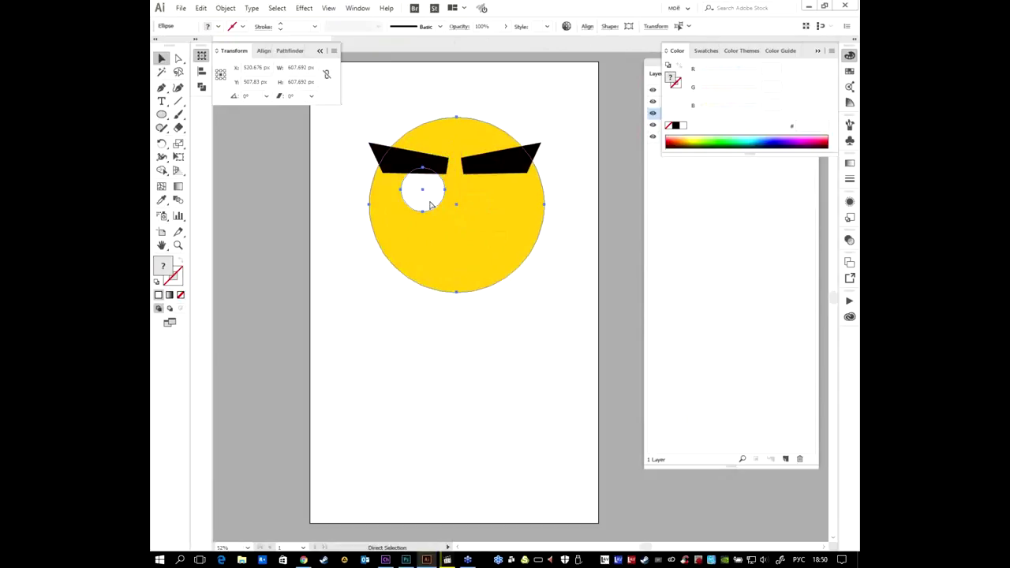
key(ctrl+shift+a)
click(429, 199)
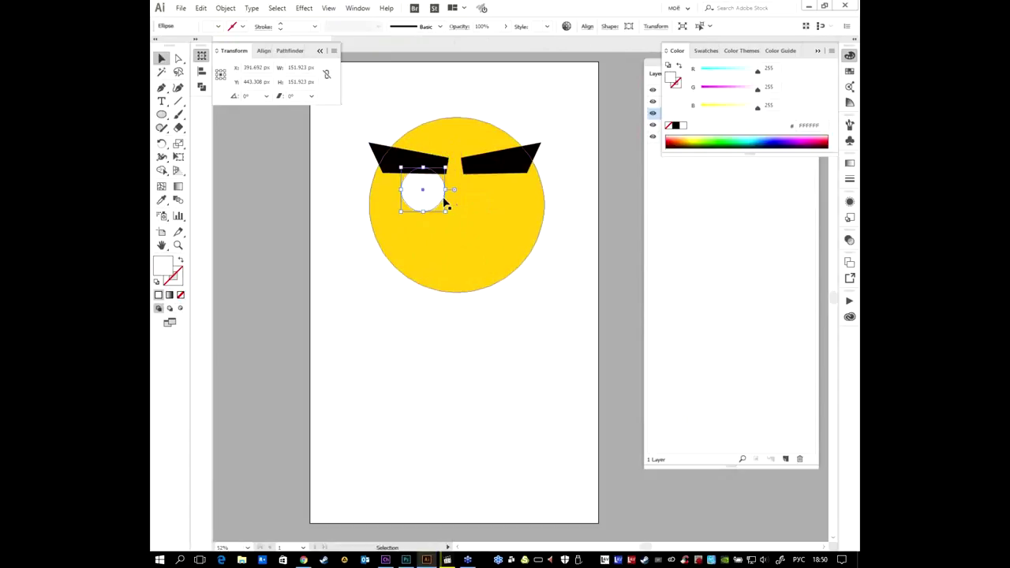
mouse_move(446, 212)
mouse_down()
mouse_move(427, 203)
mouse_move(489, 204)
mouse_up()
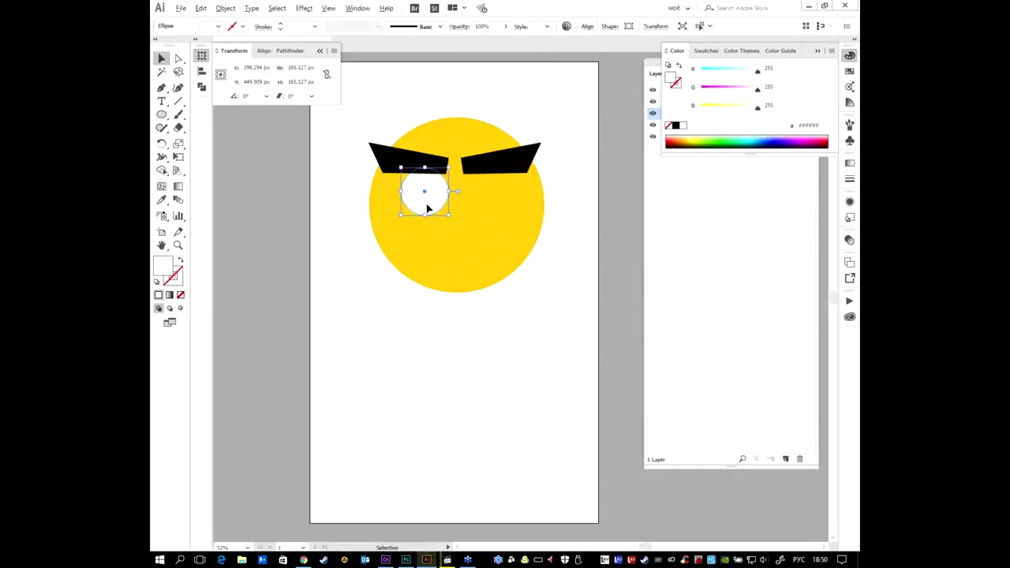
Copy the eye under the right eyebrow, nudge it right, and select its ellipse layer
drag(489, 205, 489, 204)
click(590, 221)
click(493, 197)
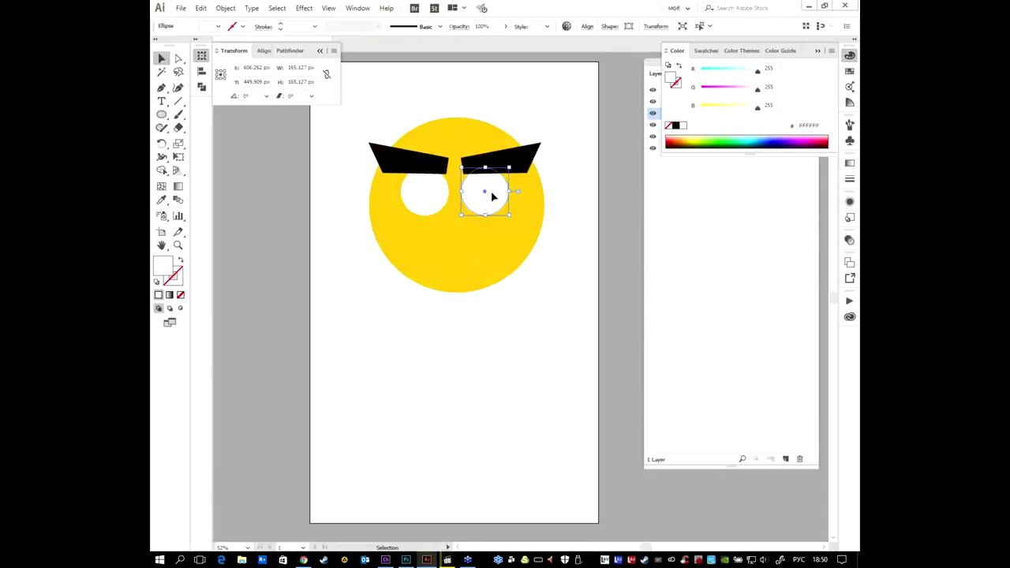
key(Right)
key(Right)
key(F7)
click(630, 237)
click(502, 197)
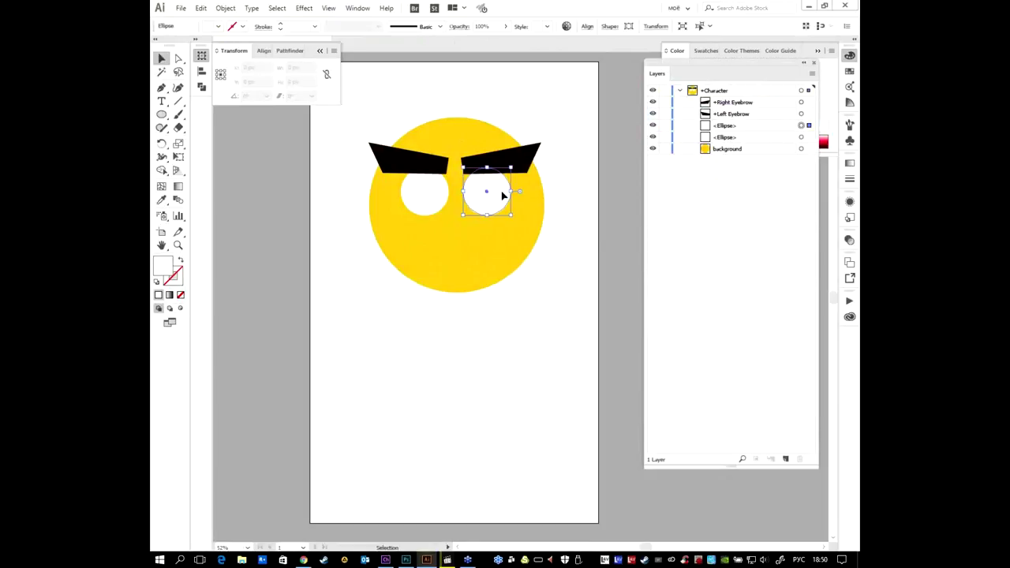
click(753, 129)
key(alt+Tab)
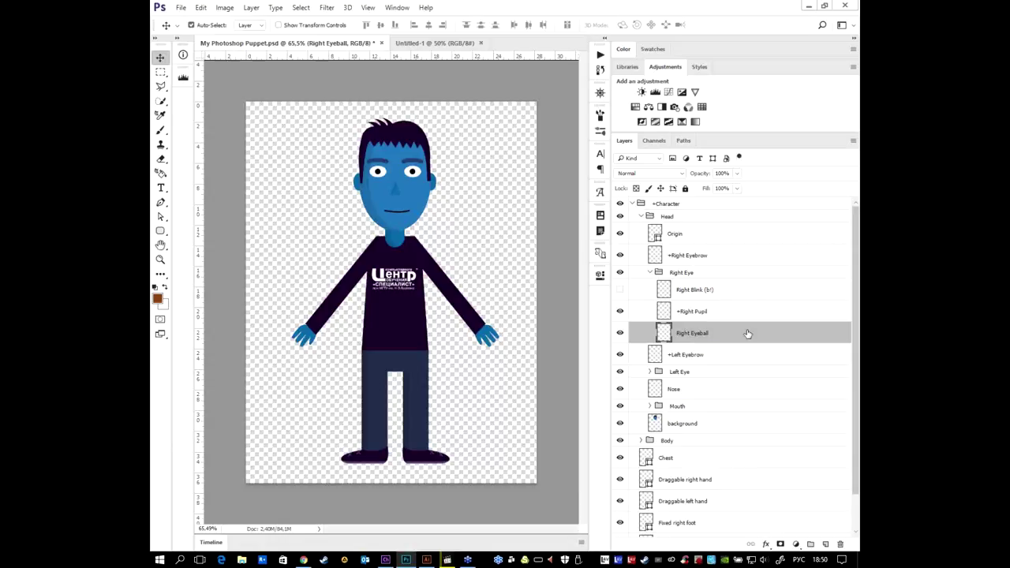
Rename the upper ellipse layer Right Eyeball, matching the Photoshop puppet's layer
double_click(692, 334)
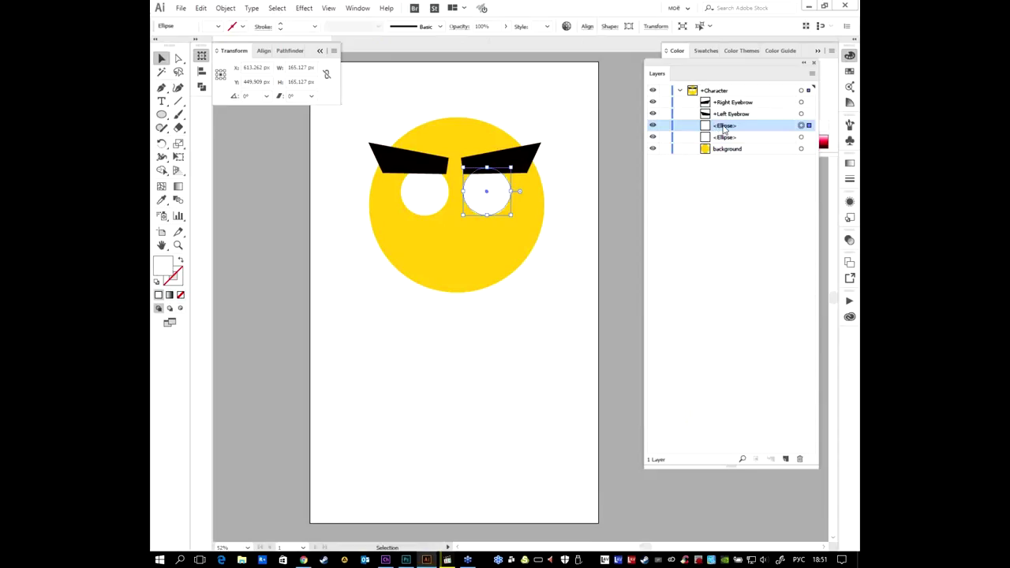
click(663, 125)
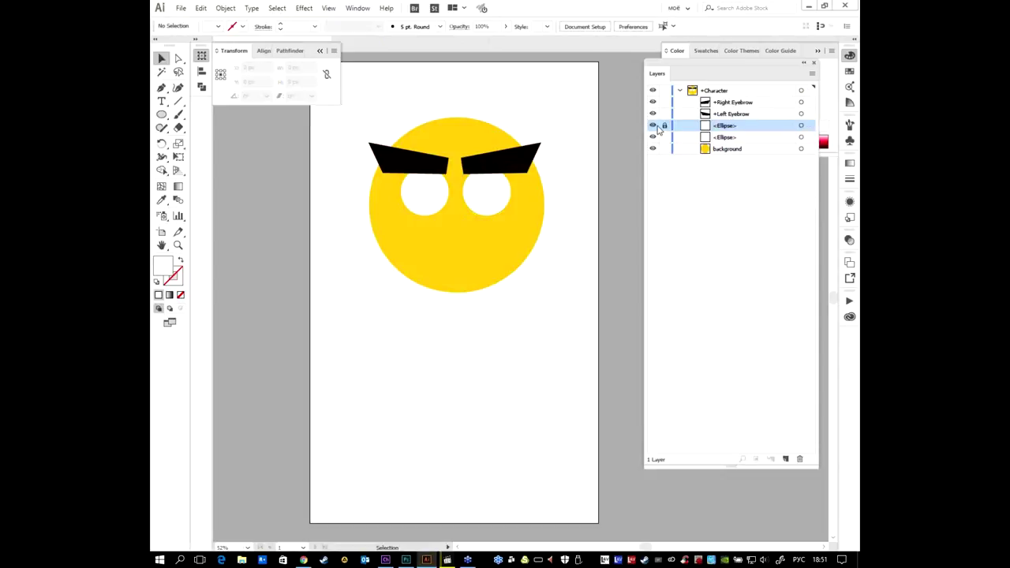
click(653, 126)
click(652, 126)
double_click(730, 126)
text(Right Eyeball)
key(Return)
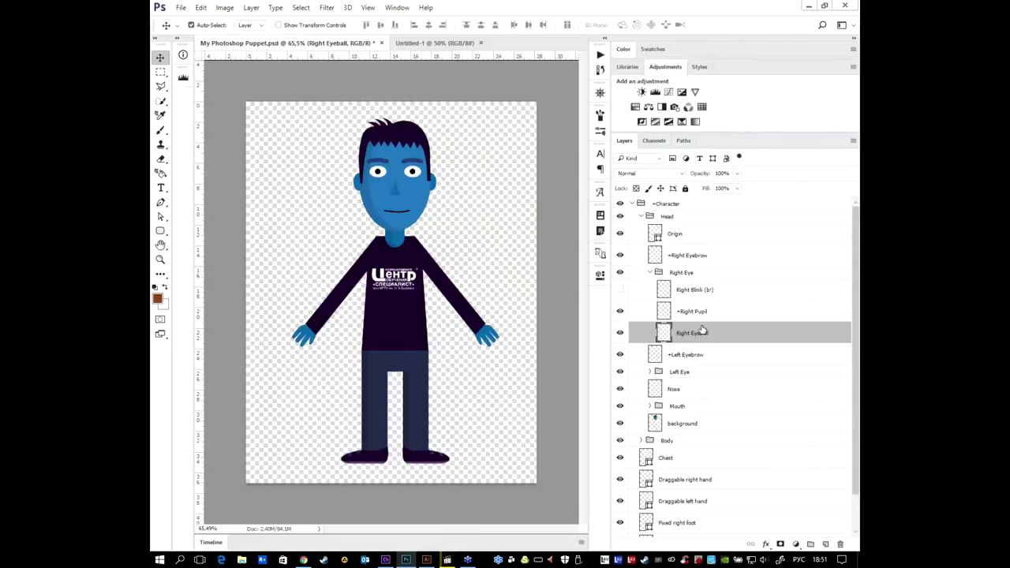
Check Photoshop's Left Eye group, then rename the lower ellipse layer Left Eyeball
click(649, 371)
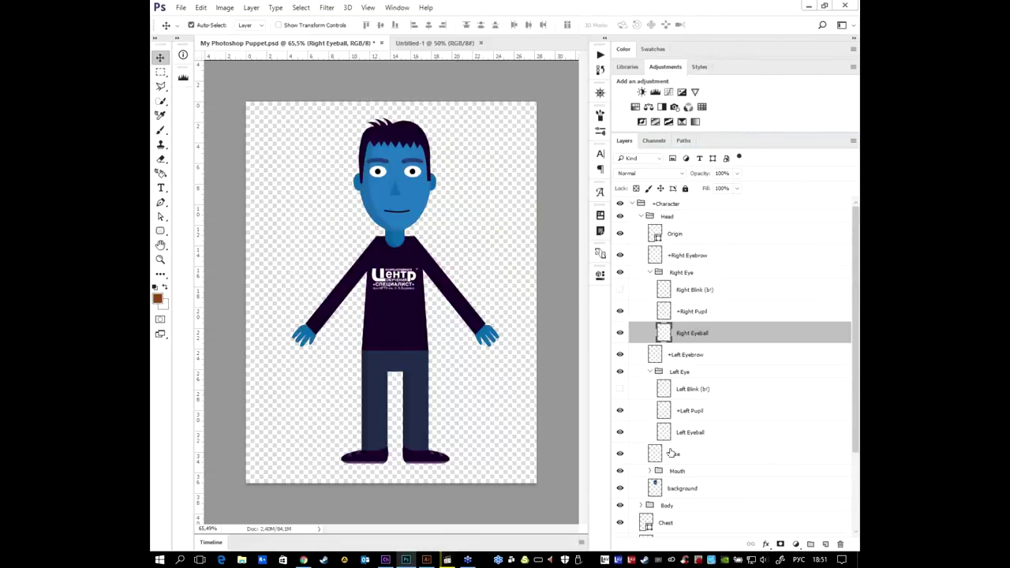
click(691, 436)
double_click(690, 432)
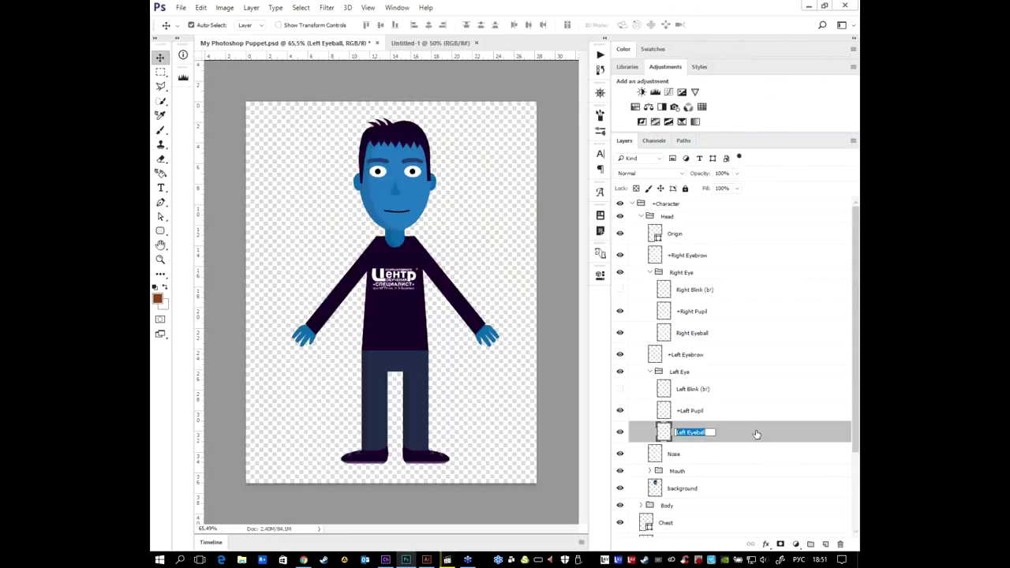
key(alt+Tab)
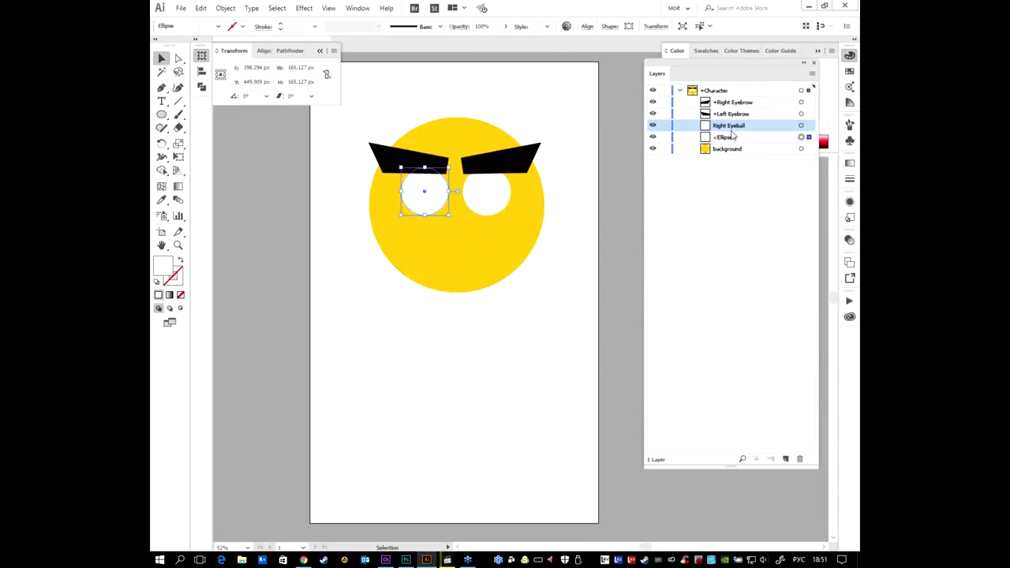
double_click(724, 137)
text(Left Eyeball)
click(748, 227)
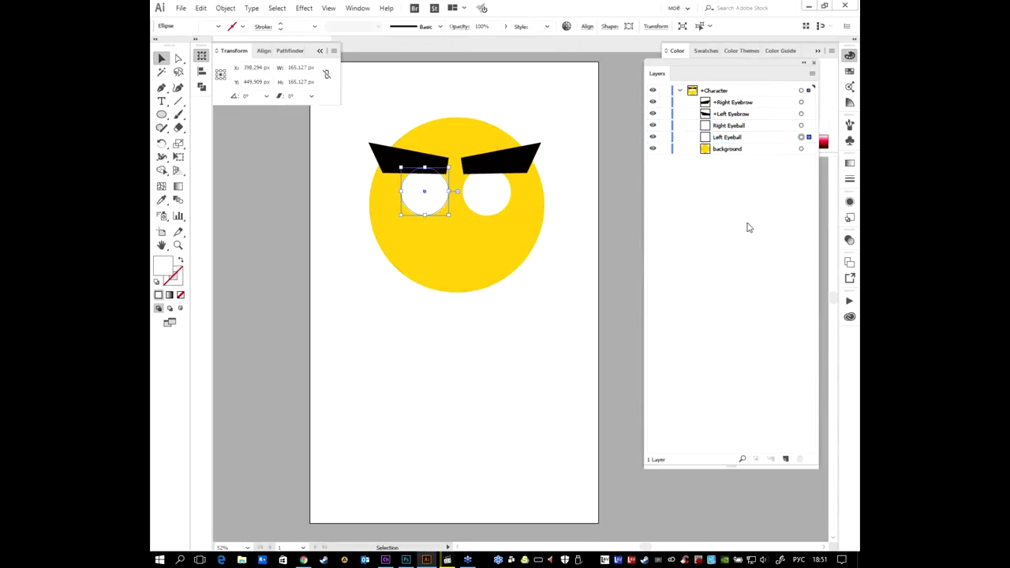
click(732, 126)
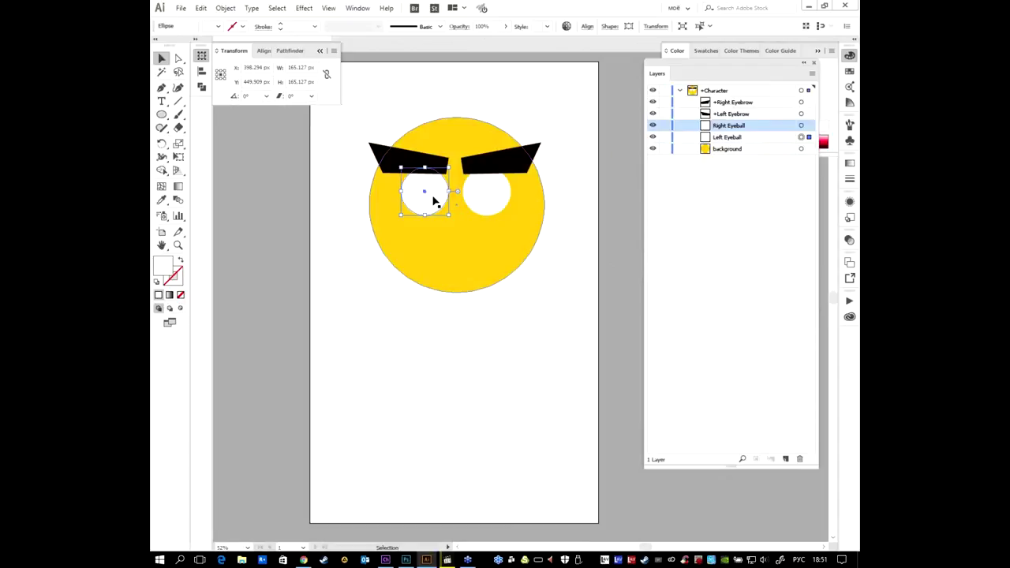
click(645, 243)
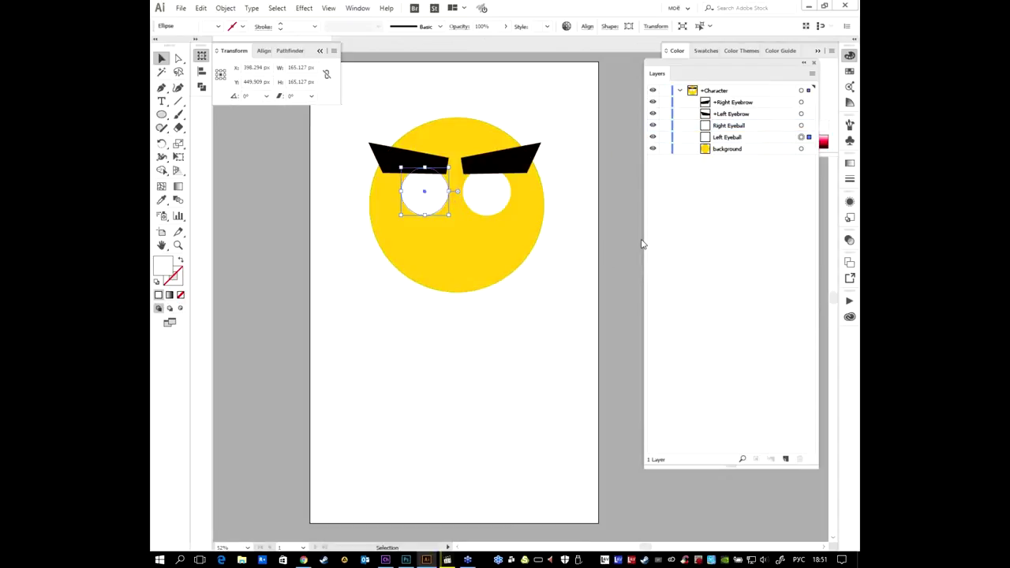
Draw a black pupil in the left eye and duplicate it into the right eye
click(626, 228)
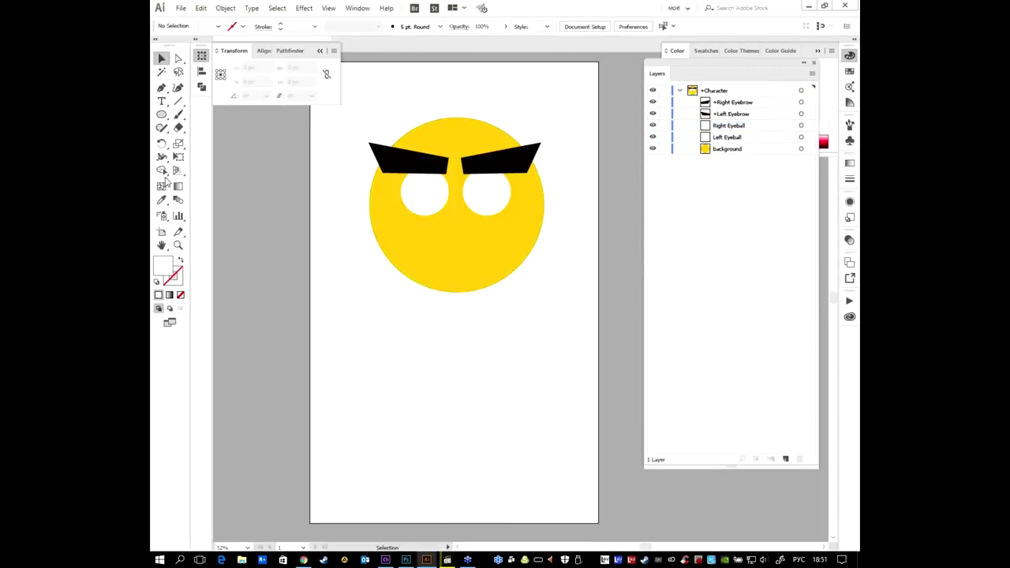
click(161, 113)
drag(439, 205, 413, 180)
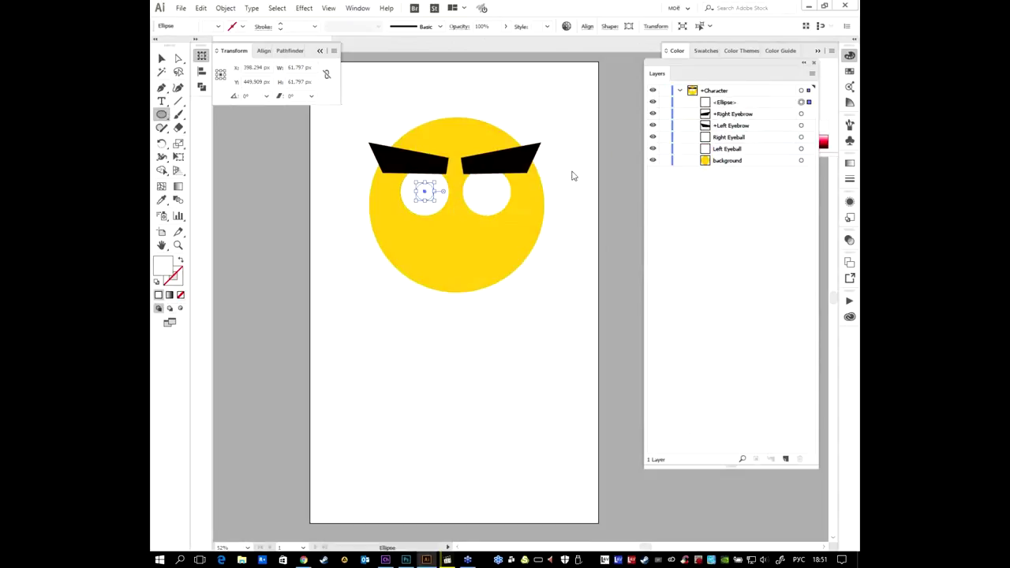
click(849, 55)
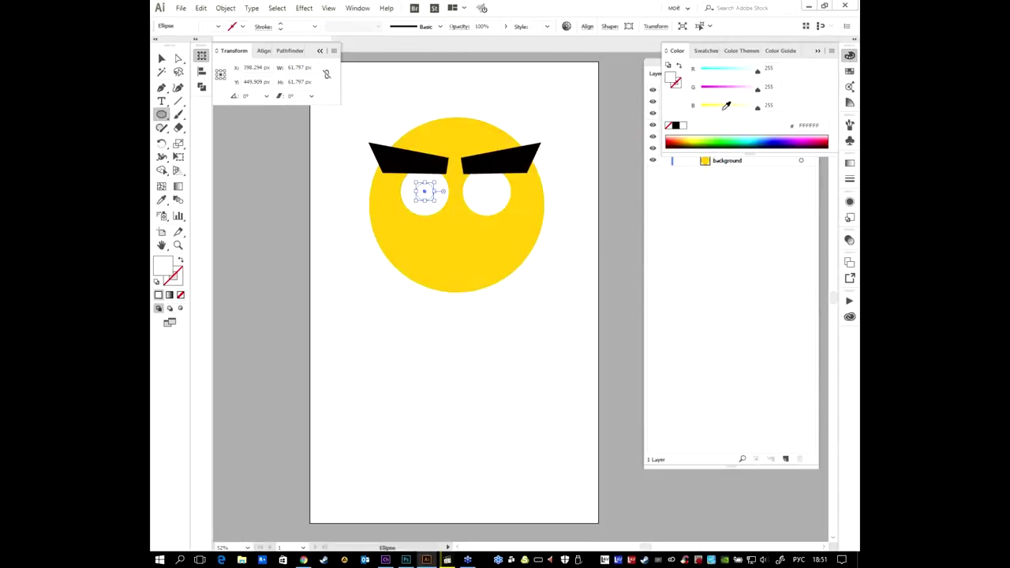
click(675, 126)
click(162, 59)
click(289, 229)
mouse_move(424, 192)
mouse_down()
mouse_move(499, 195)
mouse_move(489, 198)
mouse_up()
click(613, 269)
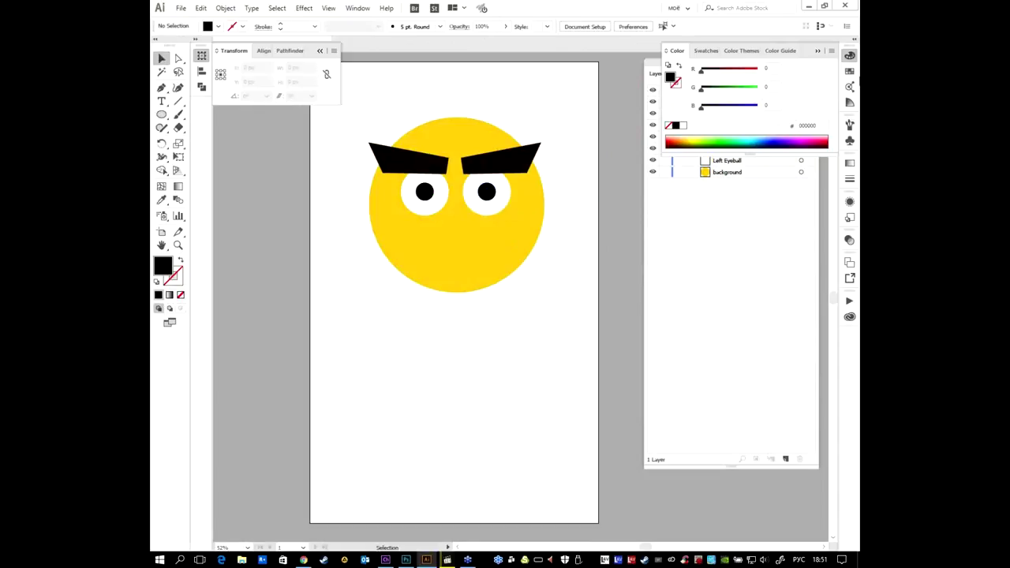
Group each eyeball with its pupil using Ctrl+G, right eye then left eye
click(851, 57)
click(498, 198)
shift+click(486, 191)
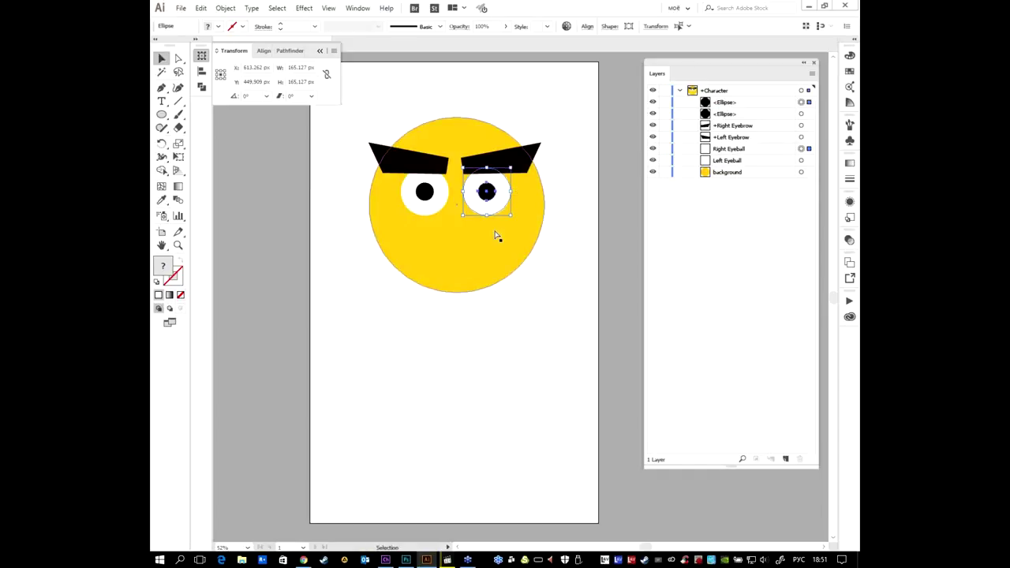
key(ctrl+g)
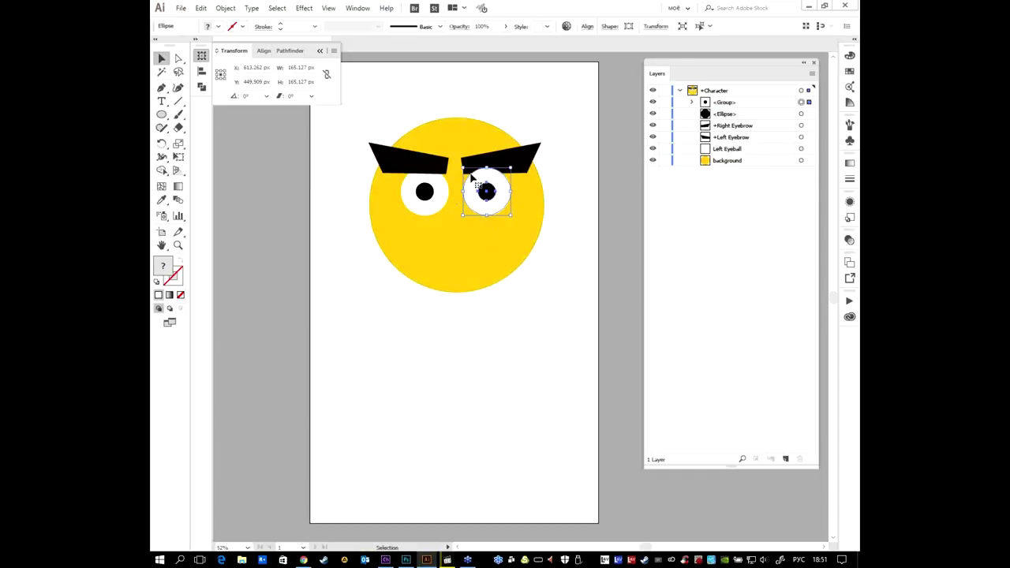
click(425, 192)
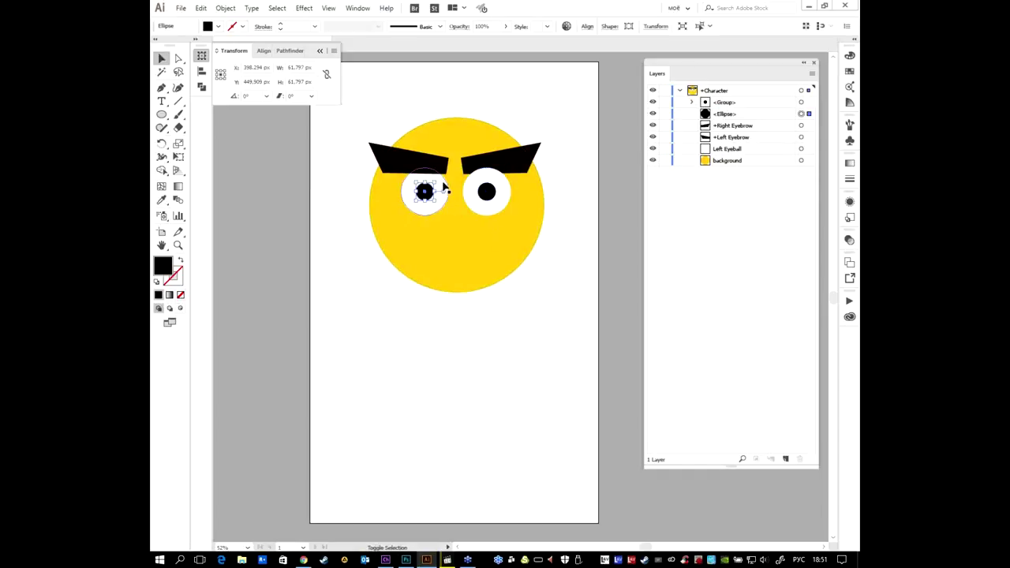
shift+click(446, 189)
key(ctrl+g)
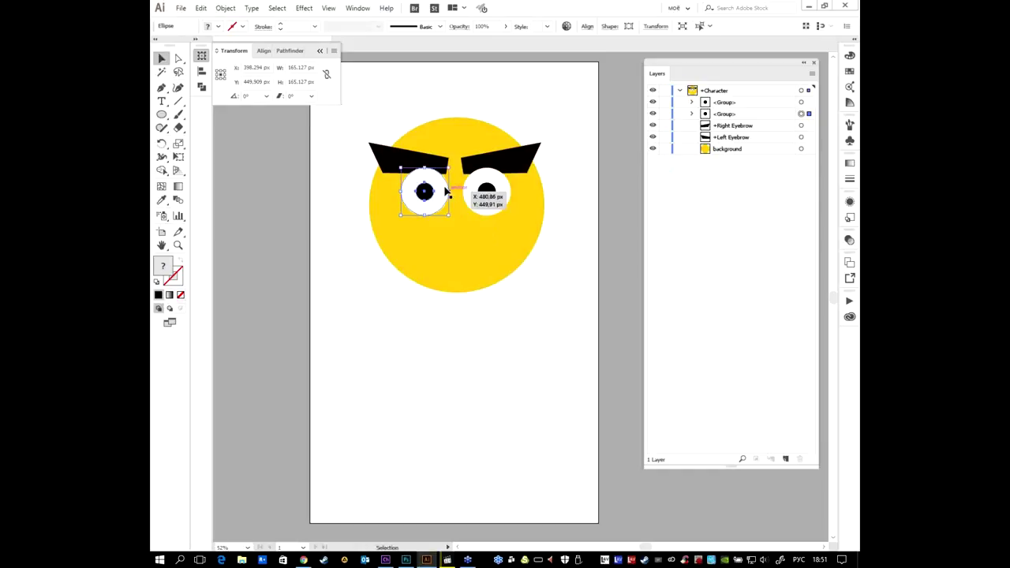
key(alt+Tab)
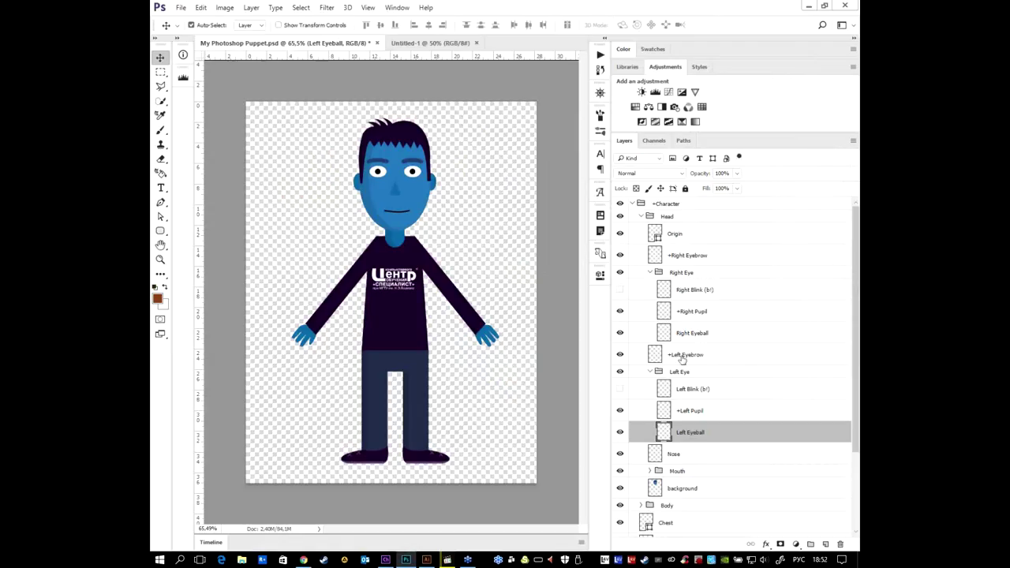
Check Photoshop's group names, then rename the right eye group Right Eye
click(692, 372)
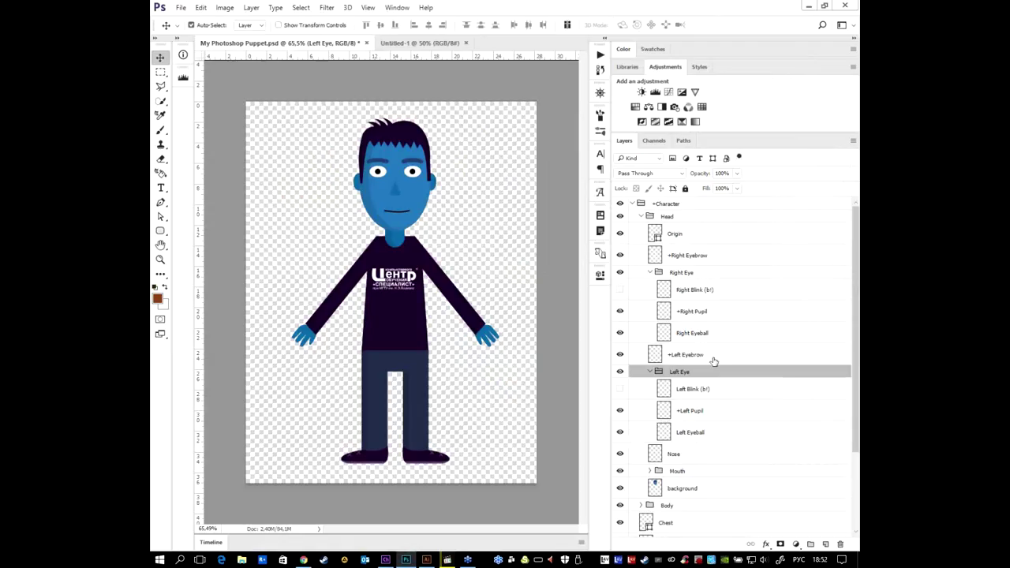
double_click(680, 273)
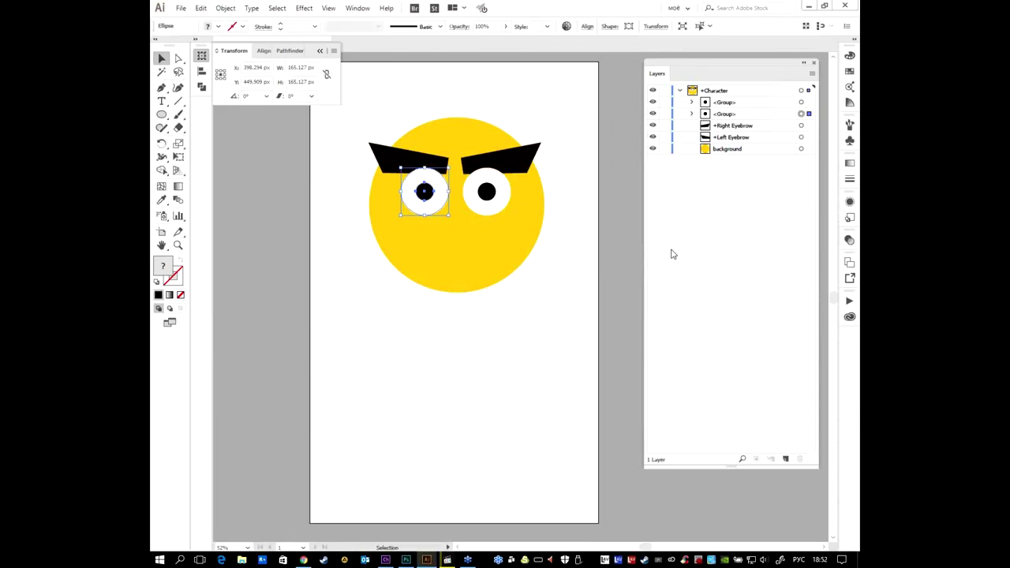
click(494, 203)
click(775, 105)
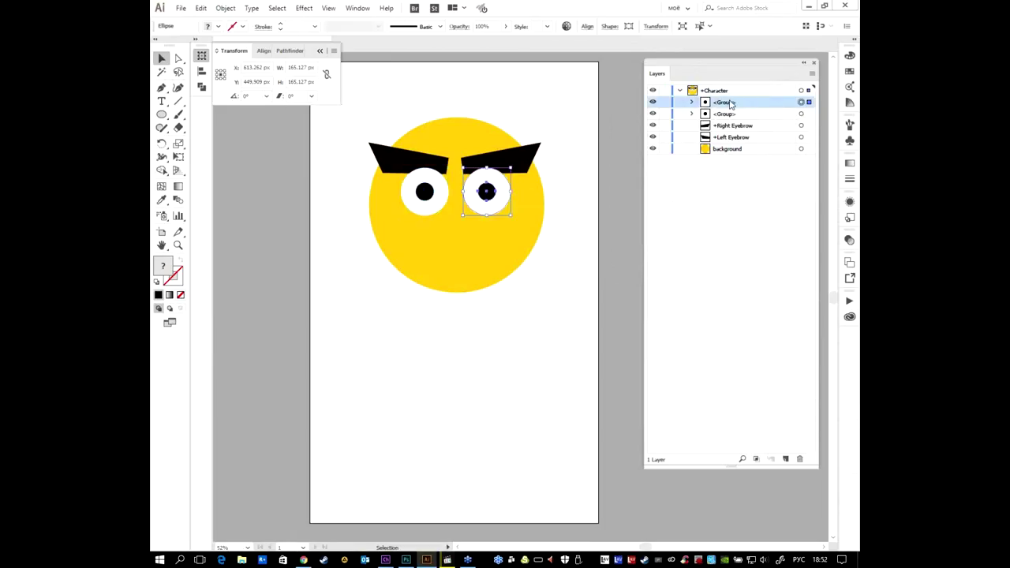
click(653, 102)
click(652, 102)
double_click(722, 103)
text(Right Eye)
key(Return)
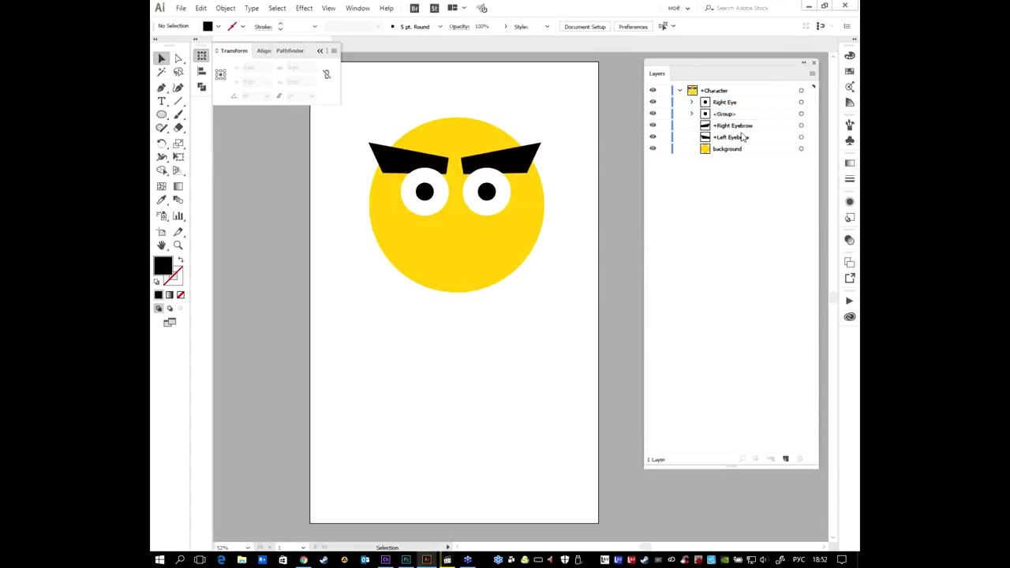
click(740, 107)
Rename the other eye group Left Eye after checking the name in Photoshop
click(744, 115)
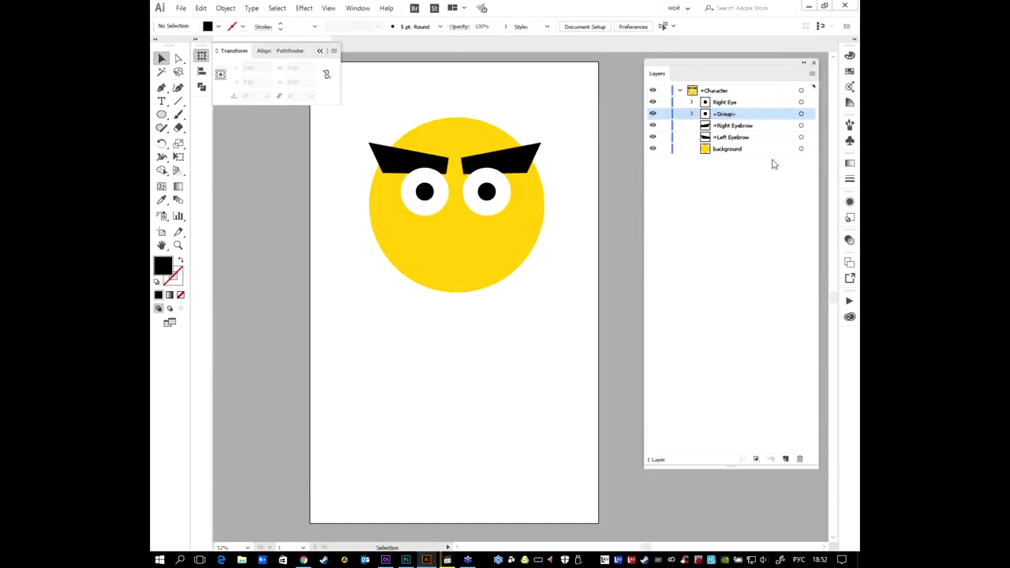
key(alt+Tab)
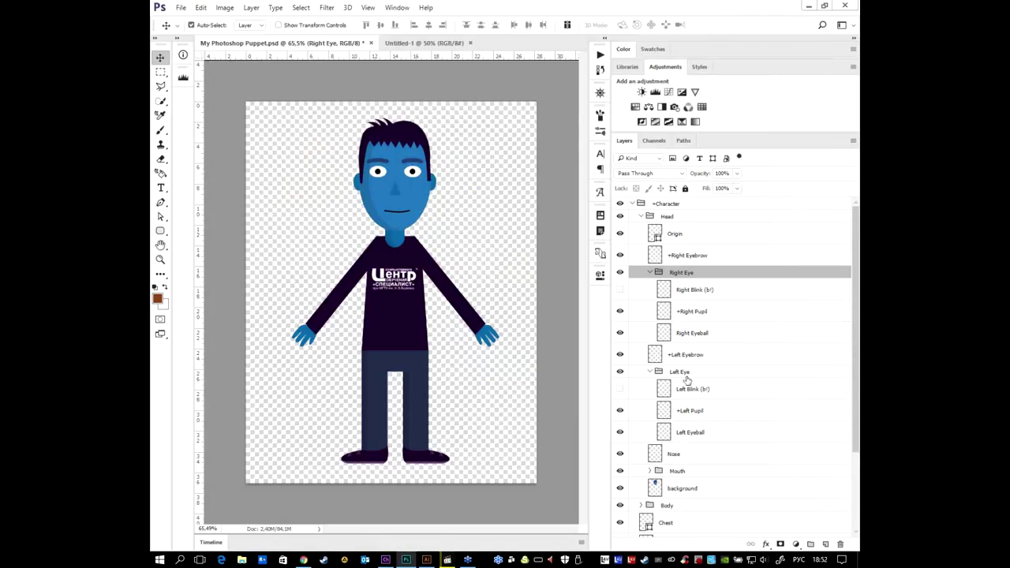
double_click(683, 371)
key(alt+Tab)
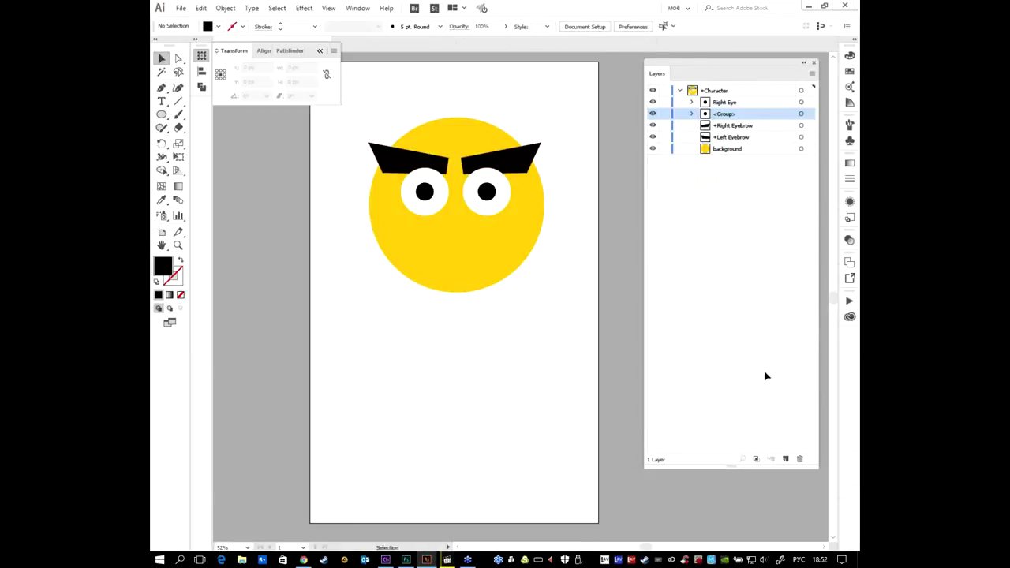
click(419, 197)
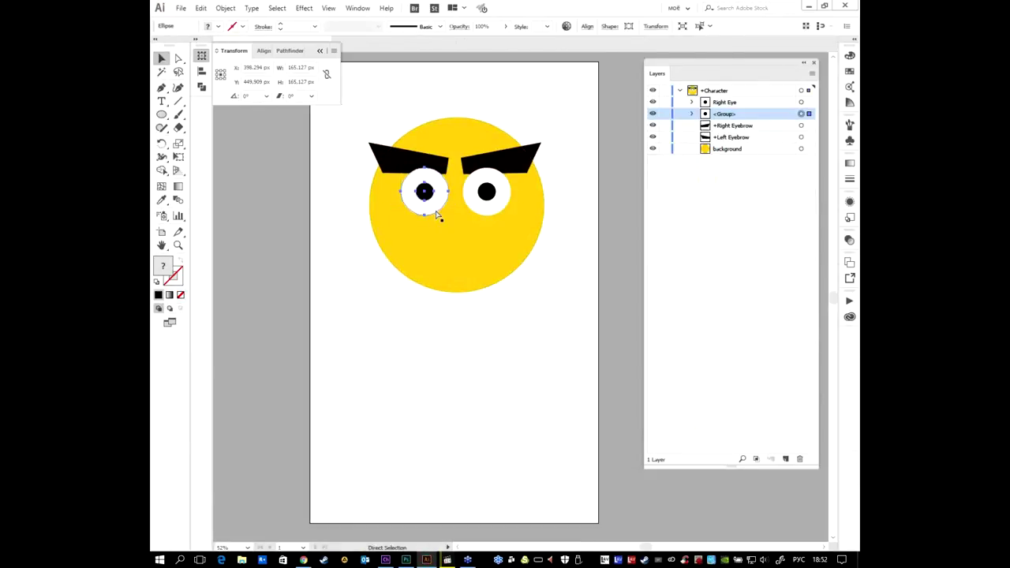
double_click(726, 114)
text(Left Eye)
click(749, 199)
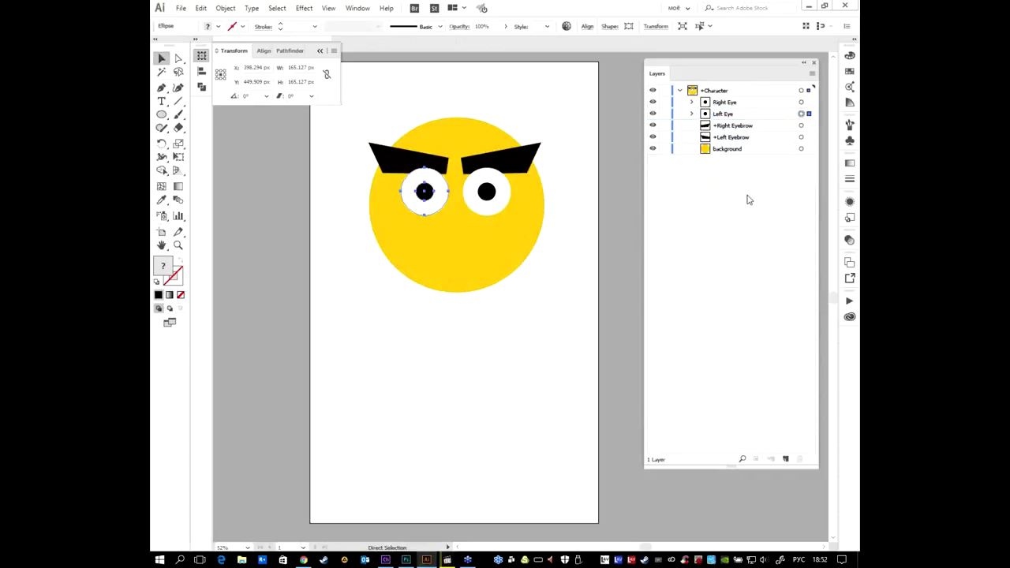
Select both eyebrow layers, Right Eyebrow and Left Eyebrow
click(763, 127)
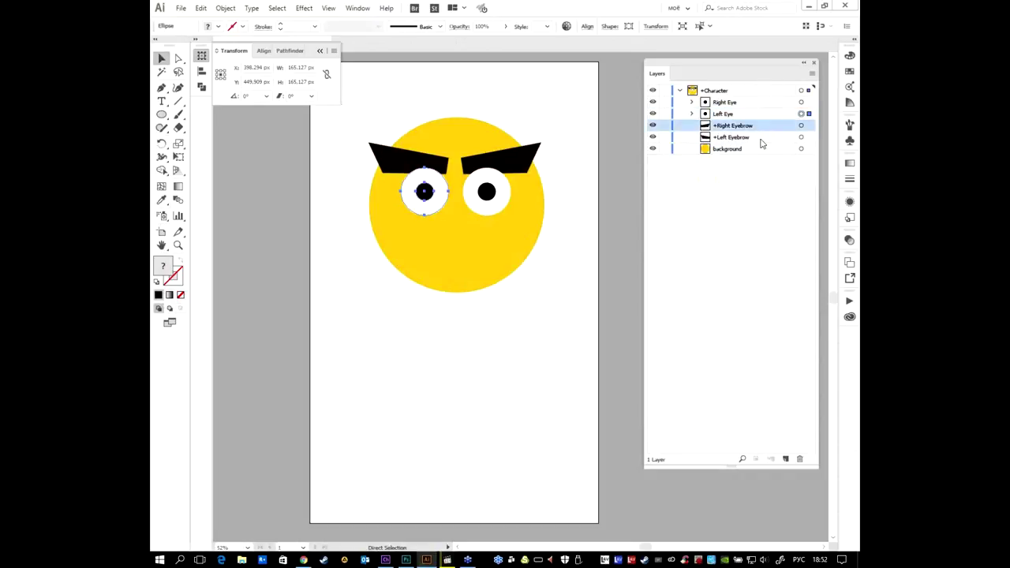
shift+click(762, 139)
click(809, 126)
shift+click(809, 137)
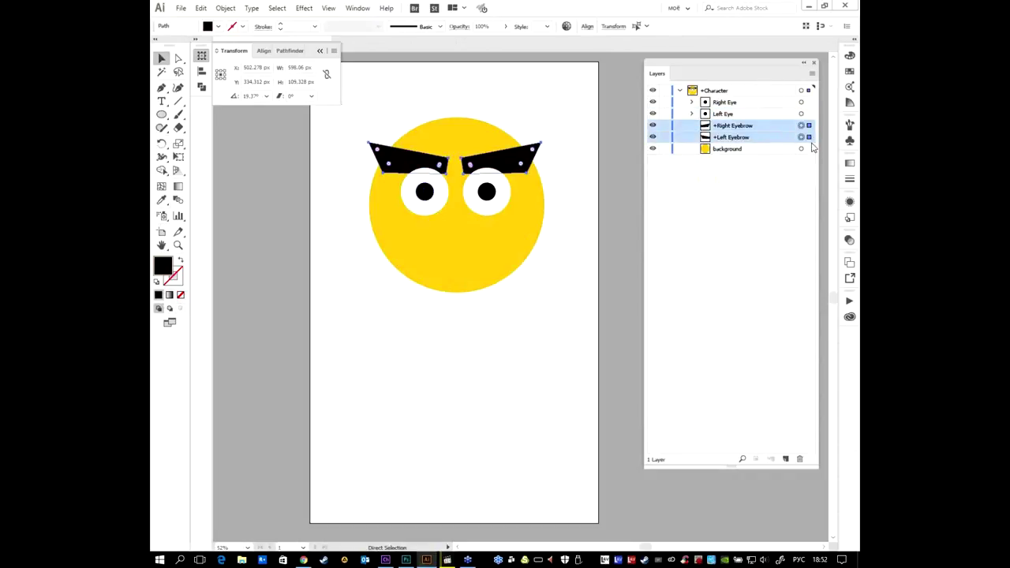
Bring both eyebrows to the top of Character and expand the Right Eye and Left Eye groups
key(ctrl+shift+bracketright)
click(706, 223)
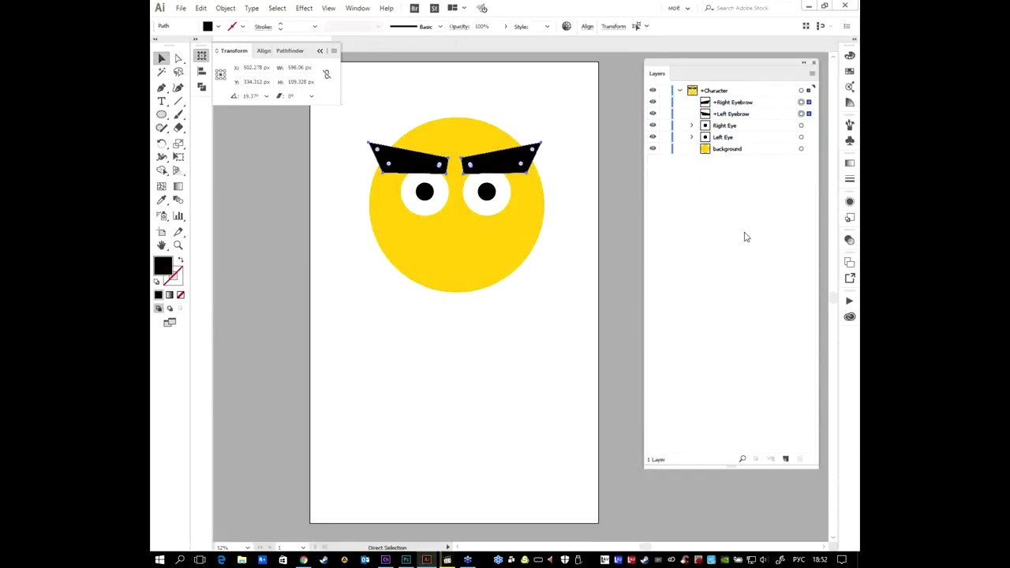
click(691, 125)
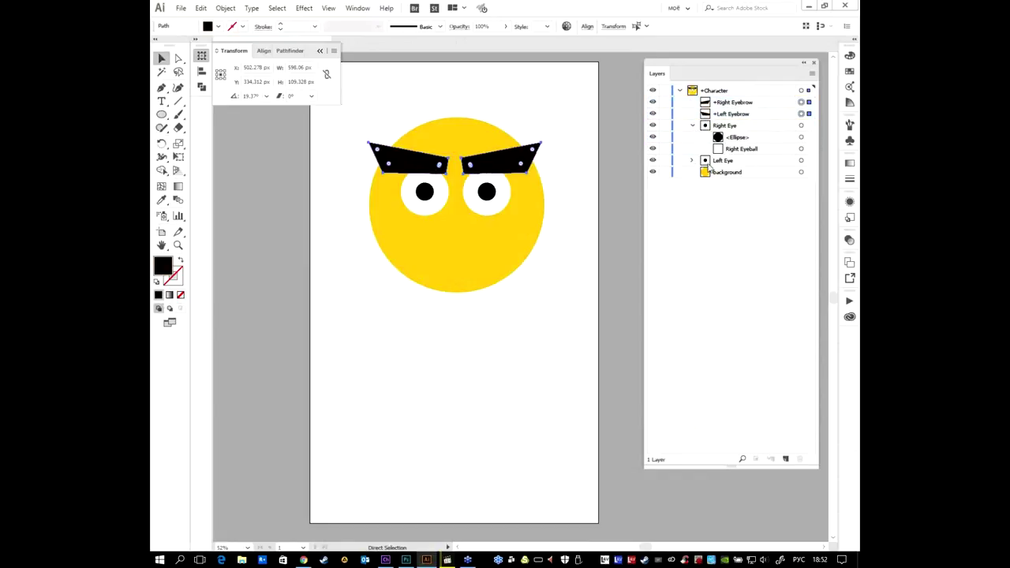
click(729, 93)
click(692, 161)
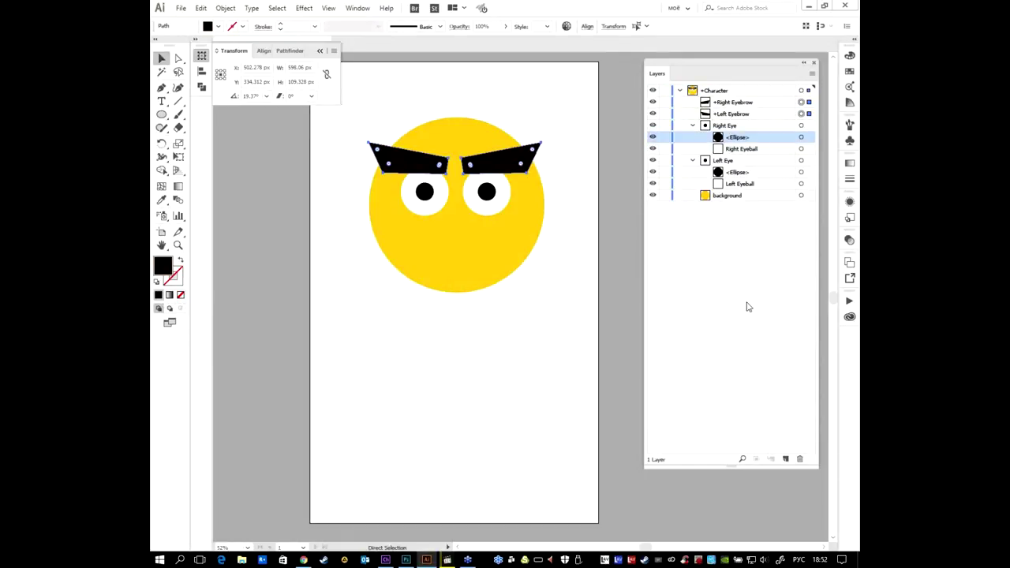
key(v)
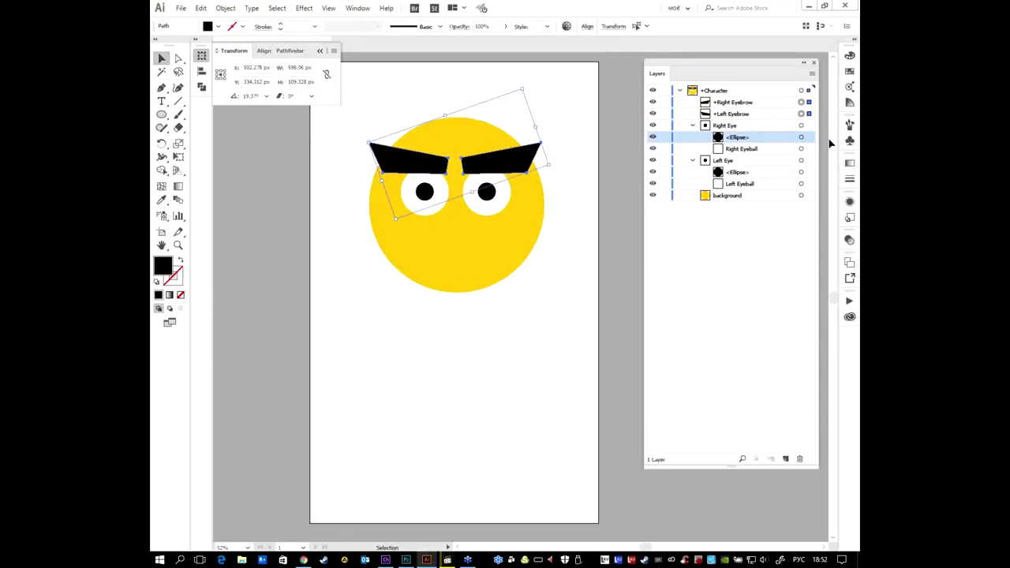
click(801, 137)
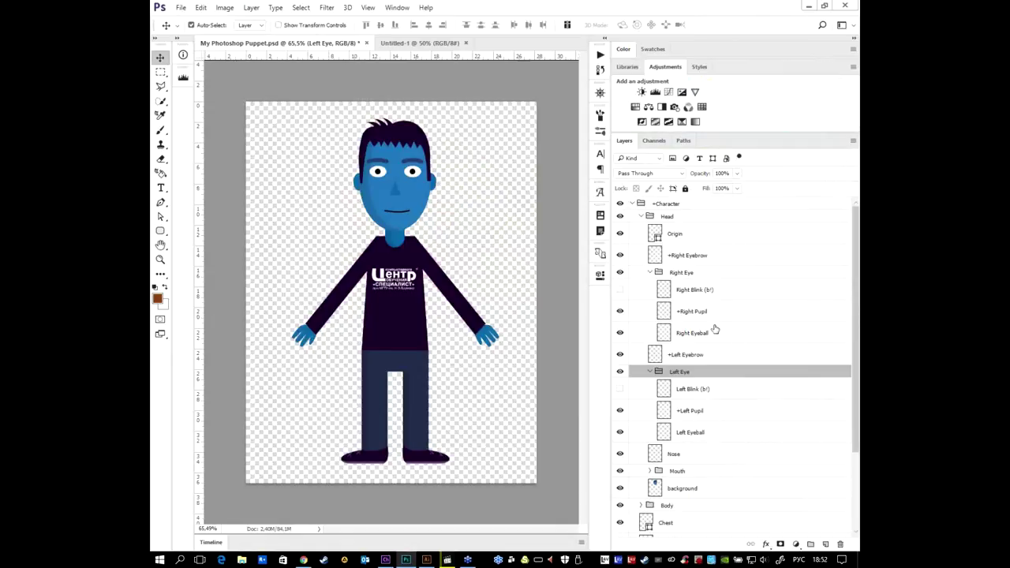
Rename the right eye's pupil layer Right Pupil, matching the Photoshop puppet
double_click(688, 311)
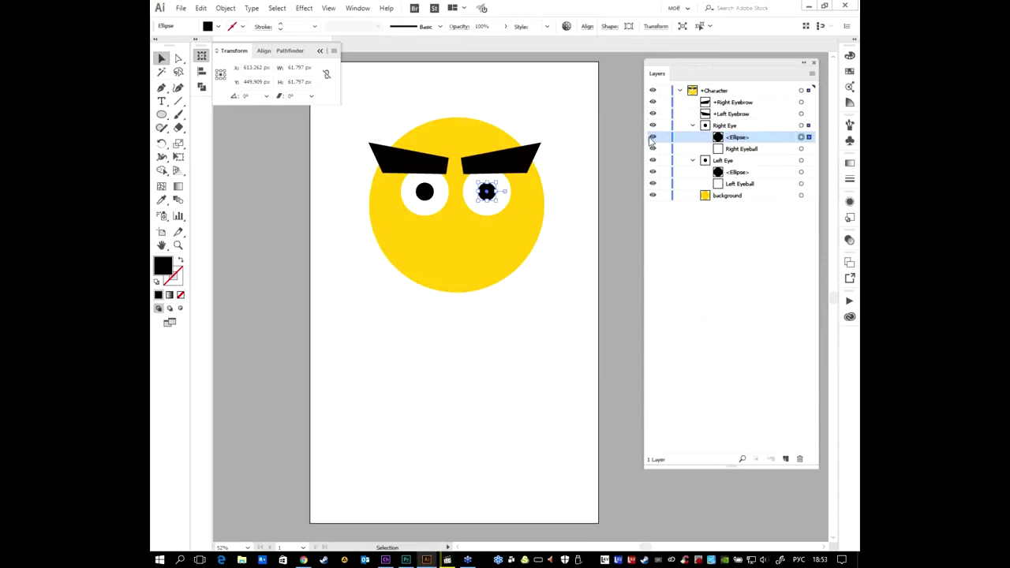
click(652, 137)
click(652, 137)
double_click(737, 137)
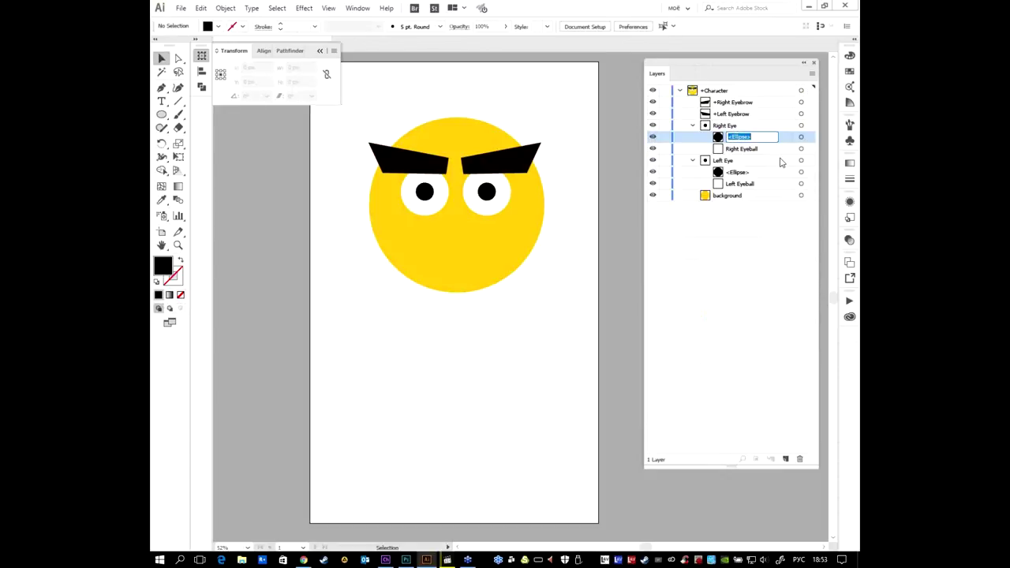
text(Right Pupil)
click(766, 273)
Rename the left eye's ellipse layer +Left Pupil and save the face illustration
click(735, 173)
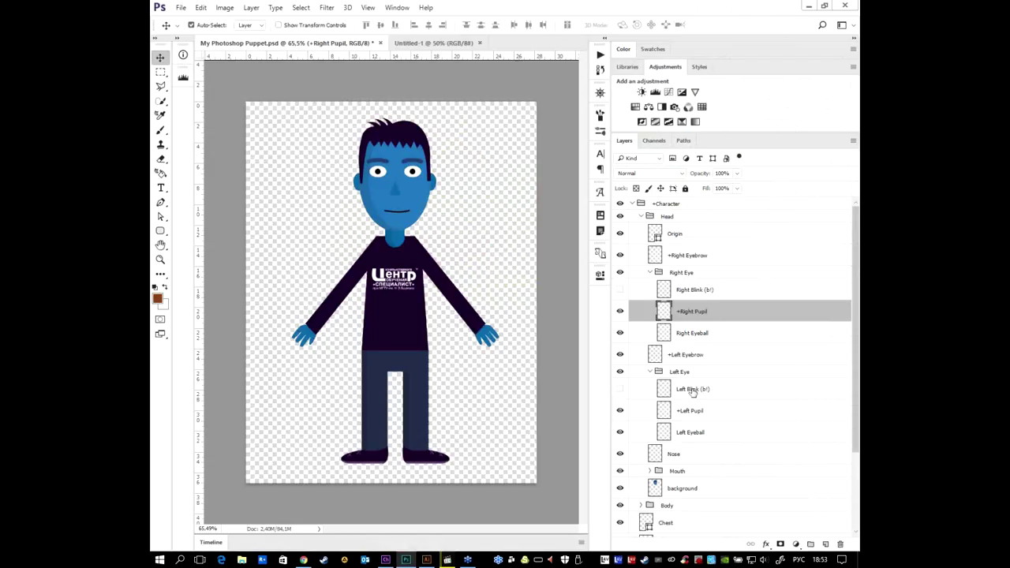
click(683, 411)
double_click(691, 413)
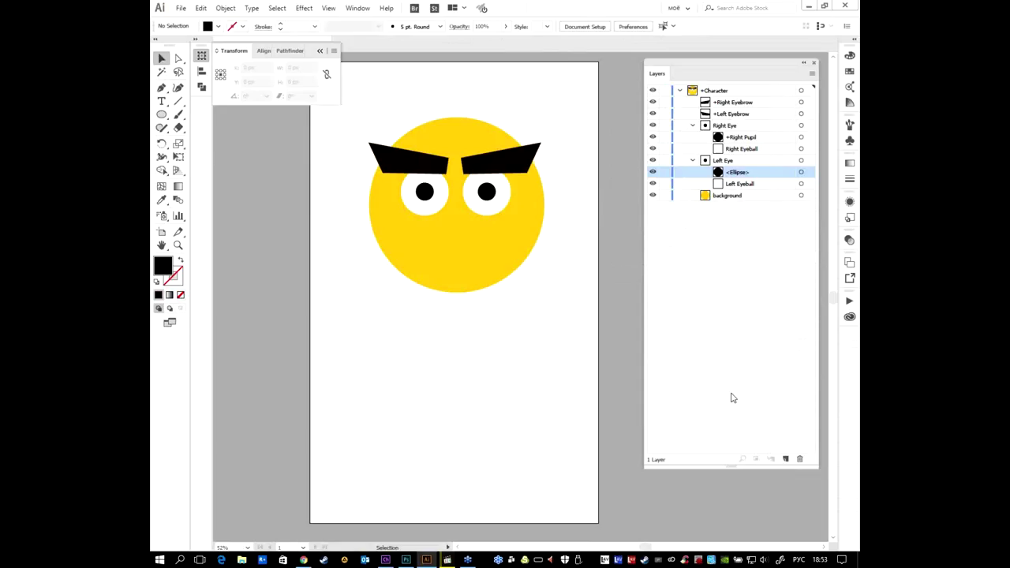
double_click(737, 172)
text(+Left Pupil)
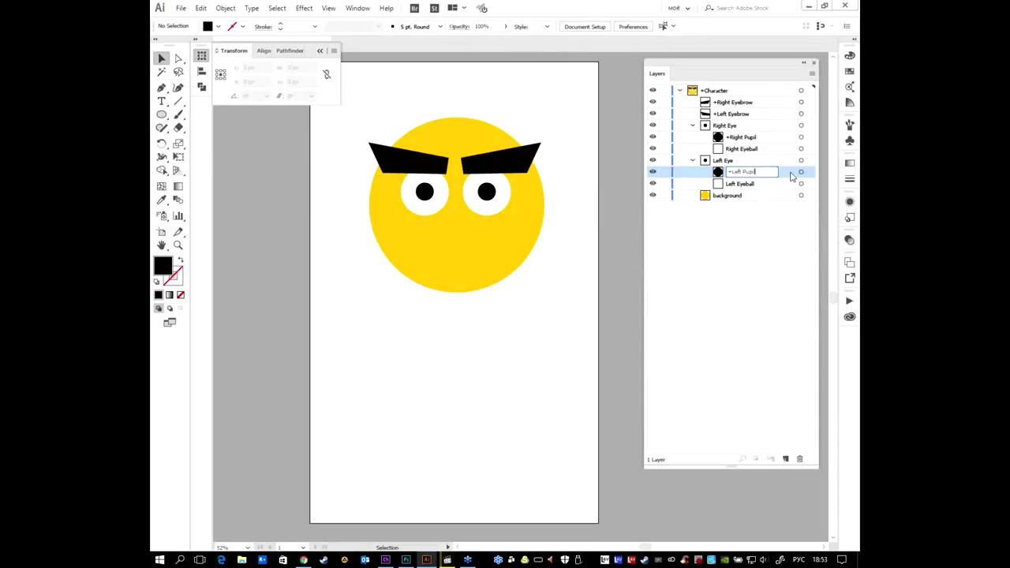
click(766, 227)
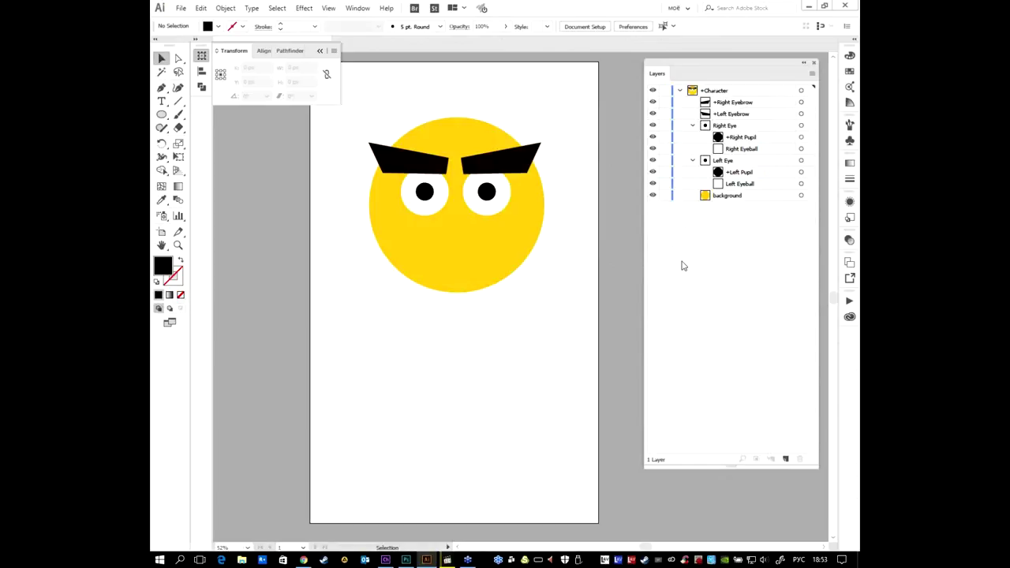
key(ctrl+s)
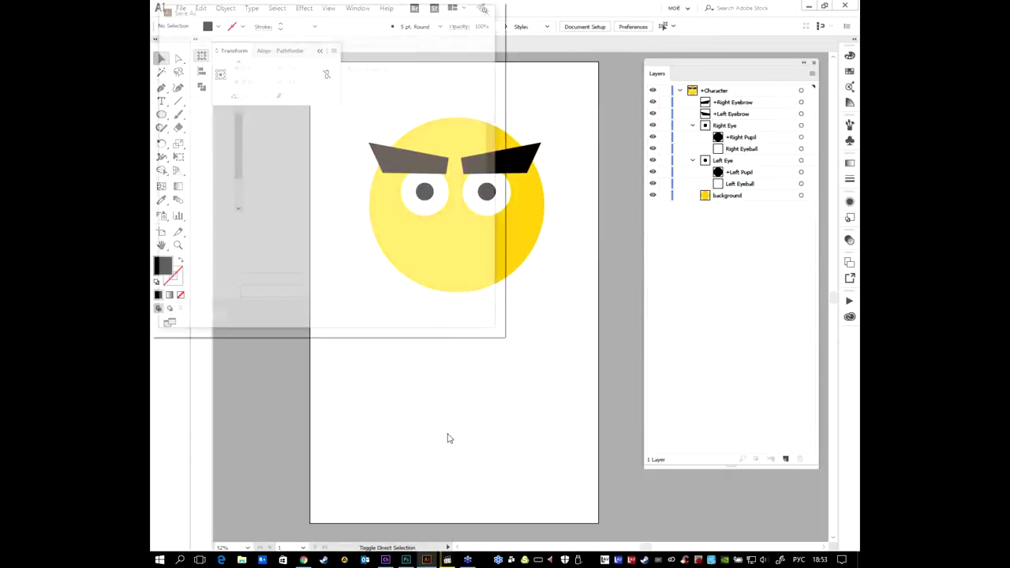
Create a new Character Animator project named Character Animator Project 2
click(197, 184)
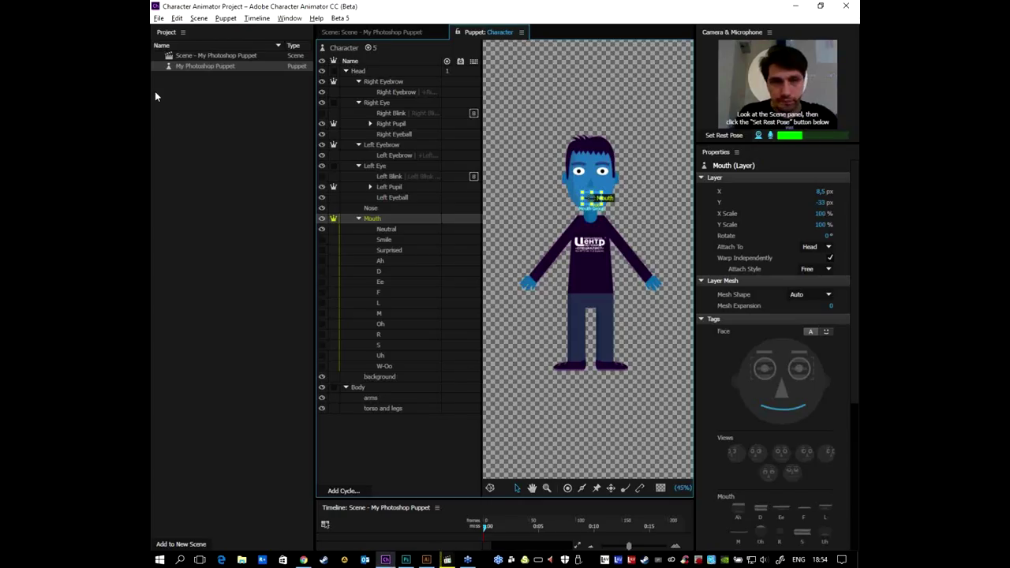
click(204, 55)
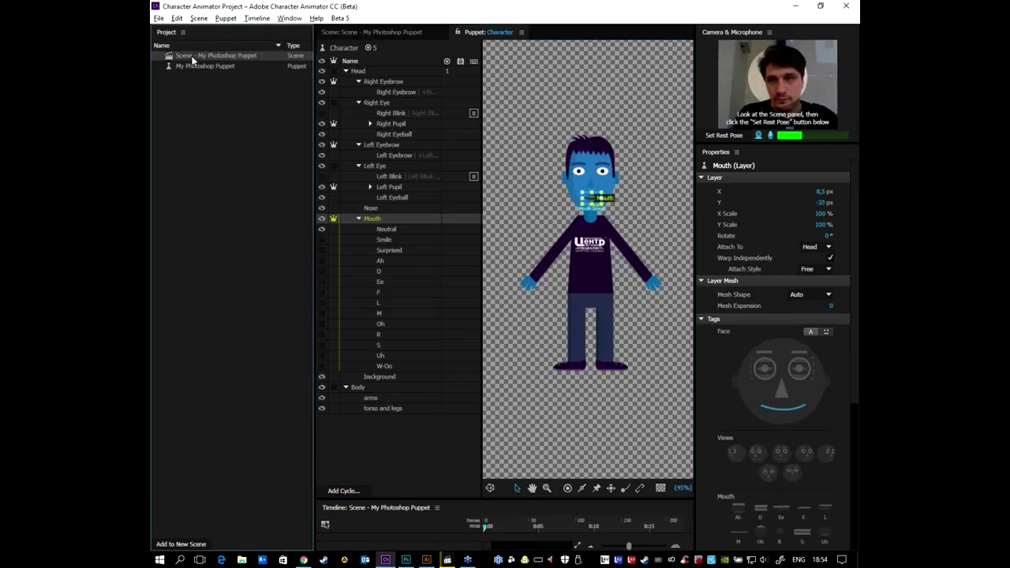
click(157, 18)
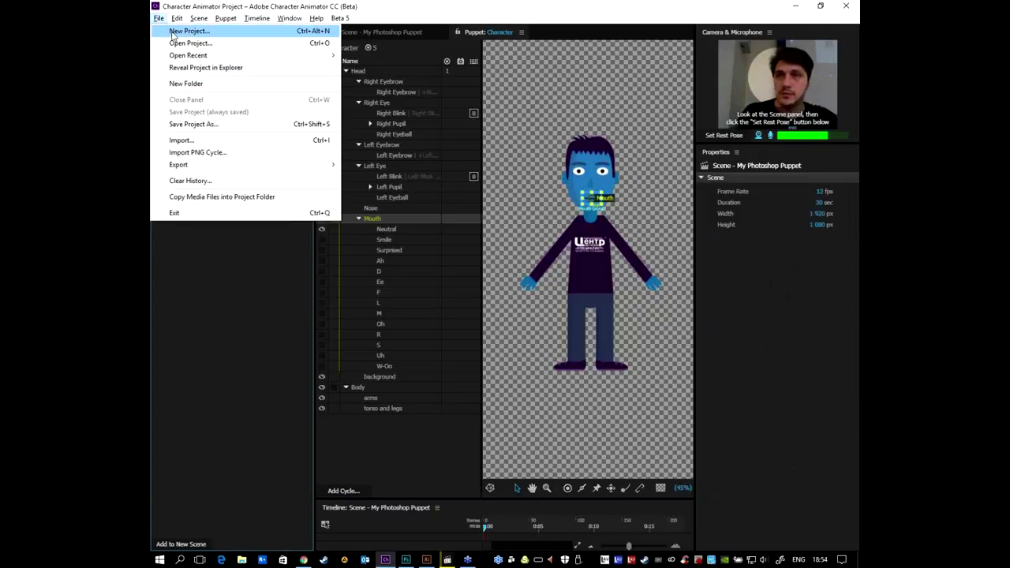
click(172, 31)
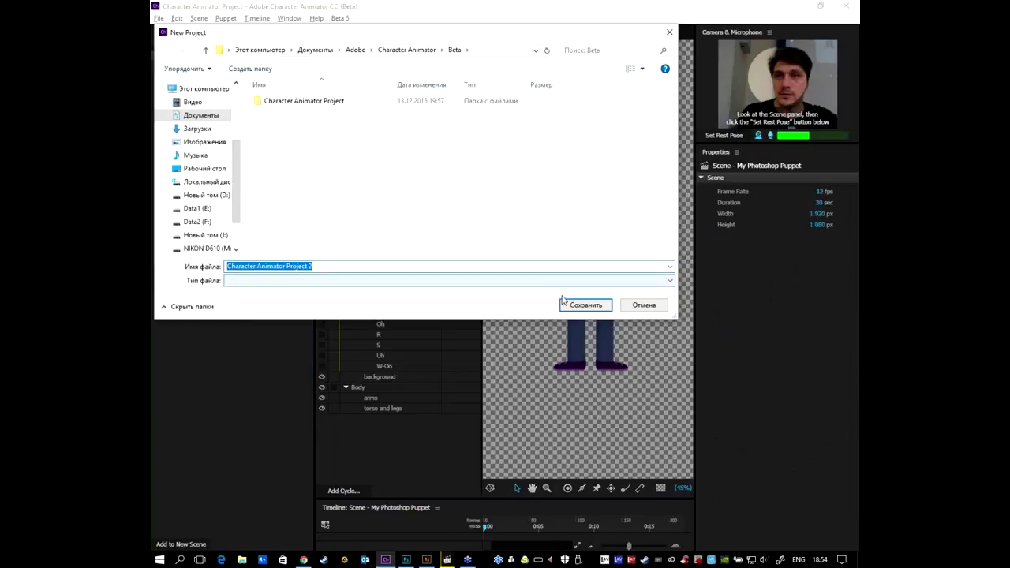
click(584, 306)
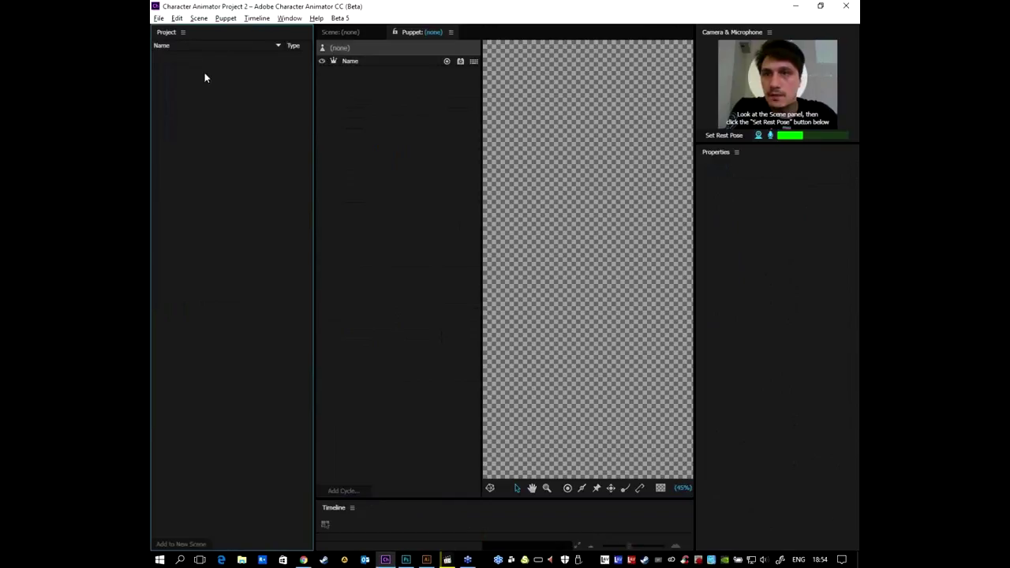
Add a new empty scene and rename it Scene - My Illustrator Puppet
click(198, 17)
click(186, 31)
click(193, 69)
click(214, 56)
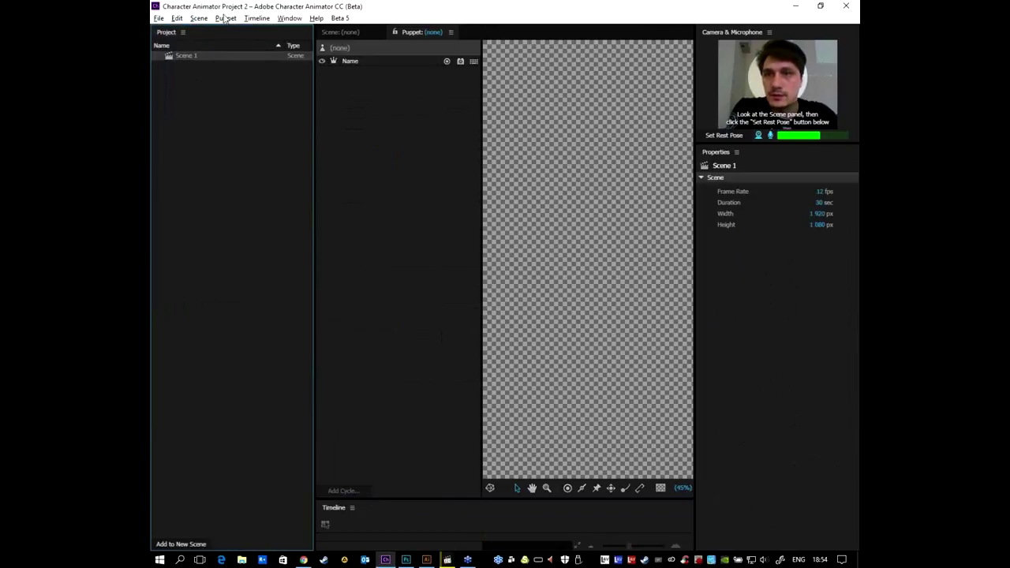
click(226, 18)
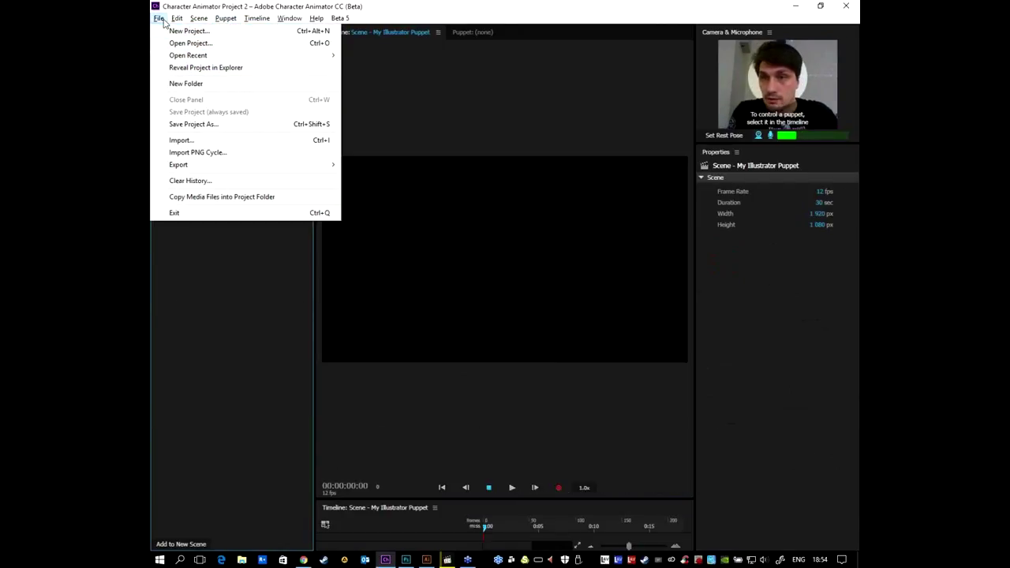
Import smile.ai as a puppet and drag it into the My Illustrator Puppet scene
click(197, 144)
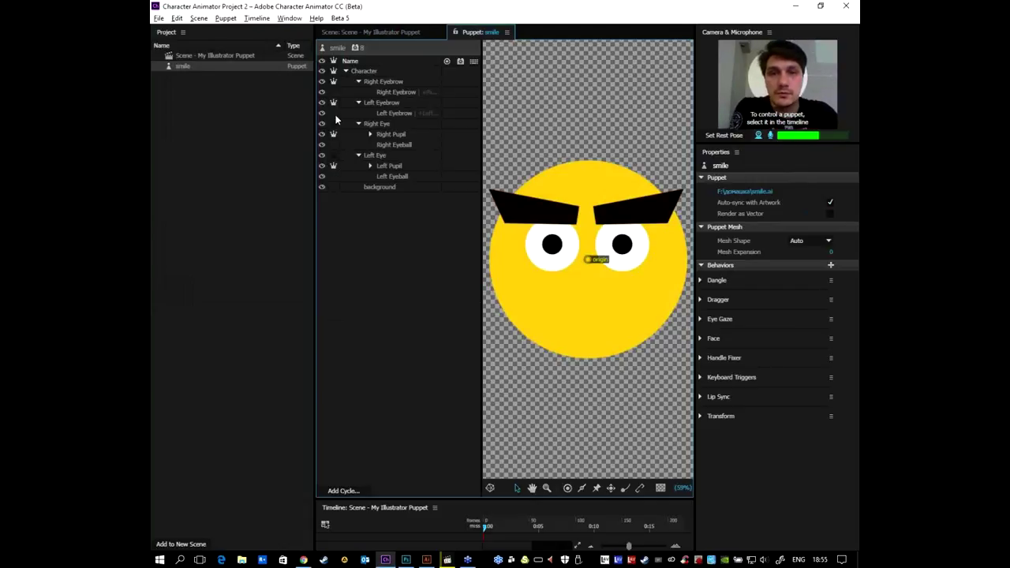
double_click(231, 58)
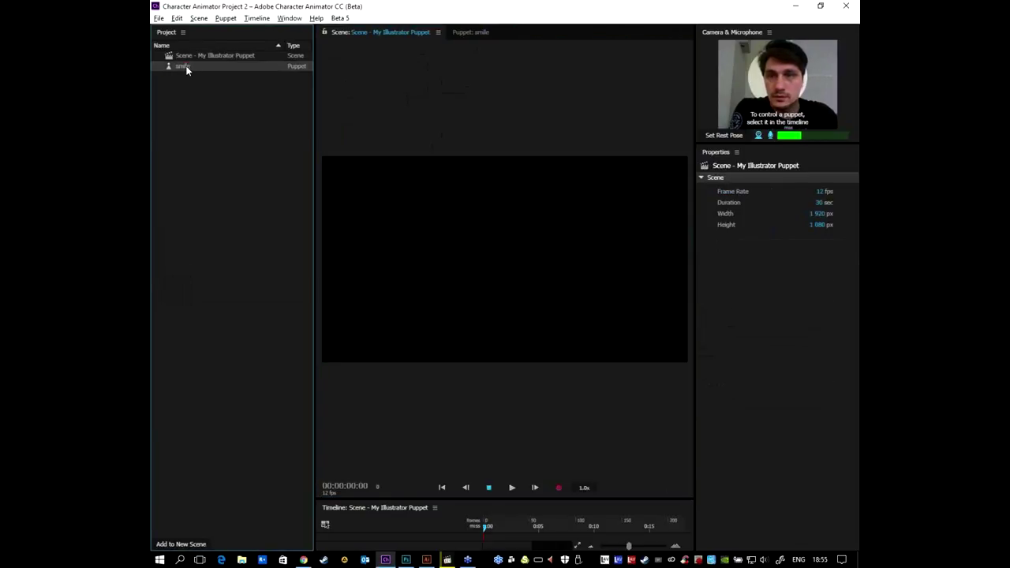
drag(198, 67, 194, 60)
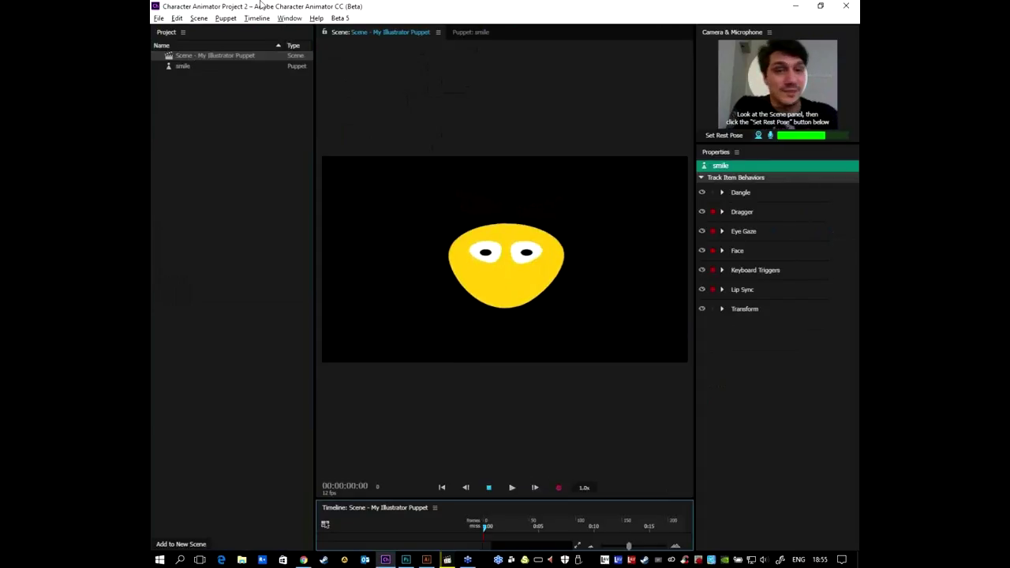
Open the smile puppet for rigging and tag its background layer as the Head
double_click(204, 69)
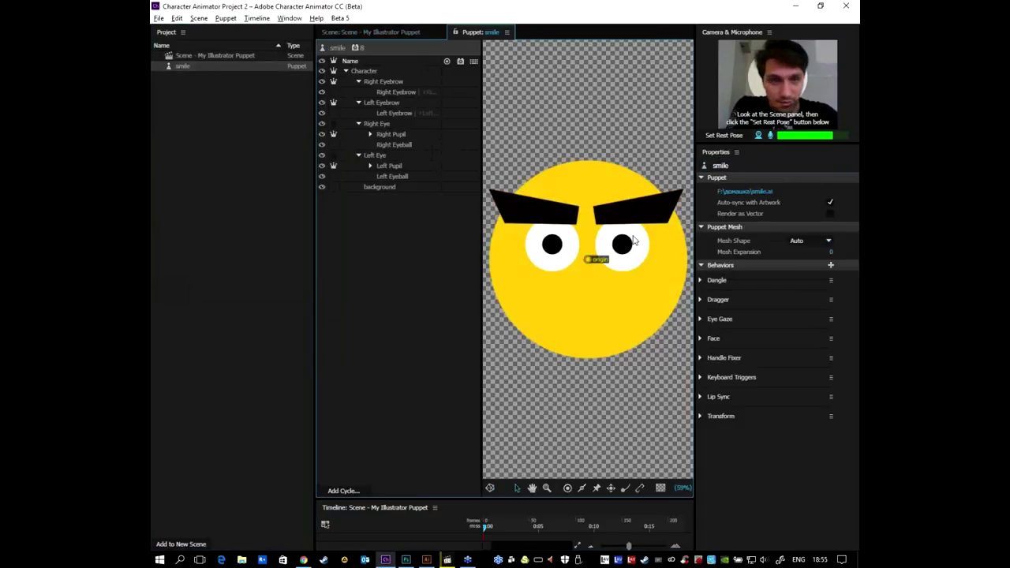
click(383, 70)
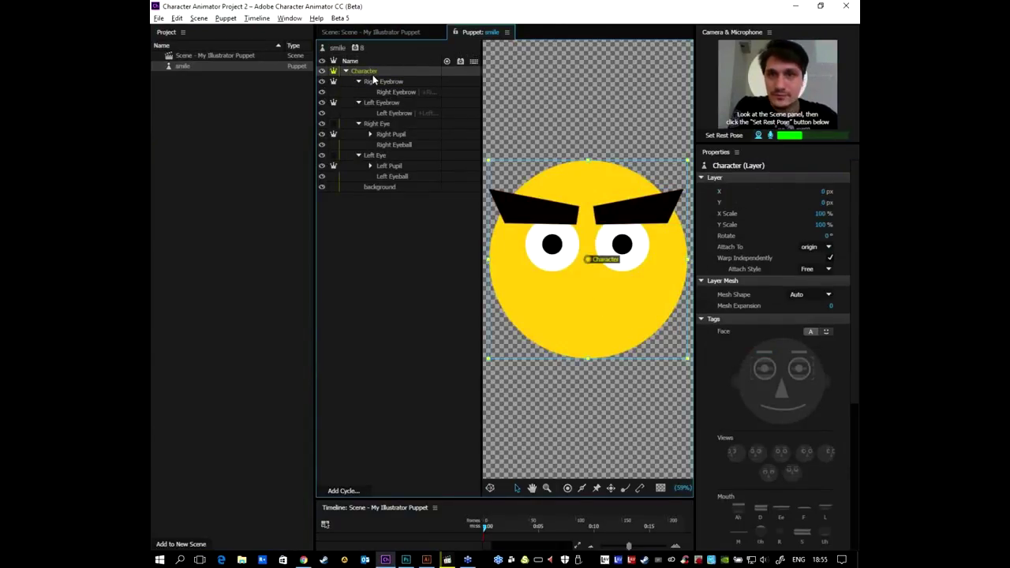
click(426, 187)
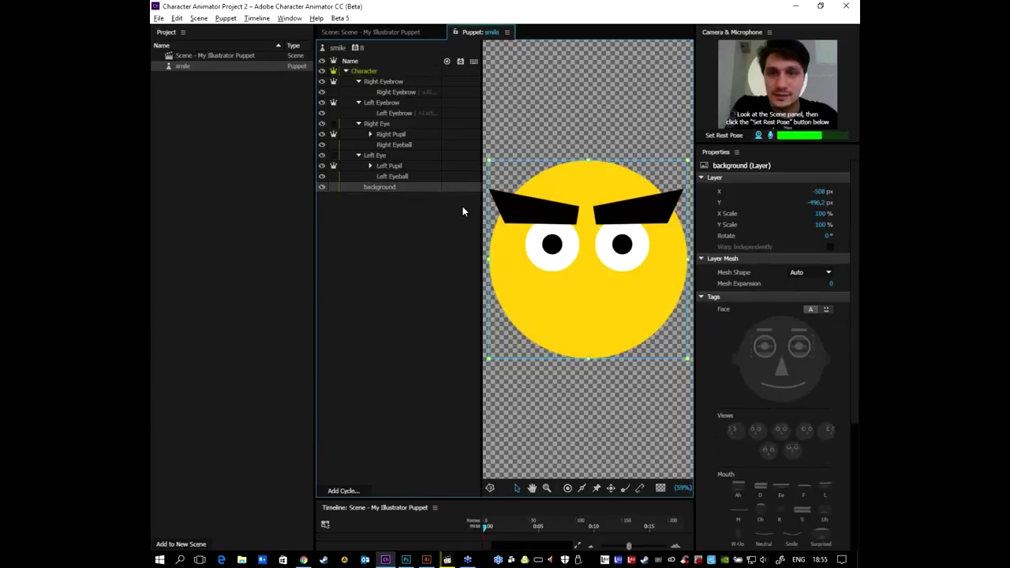
click(743, 338)
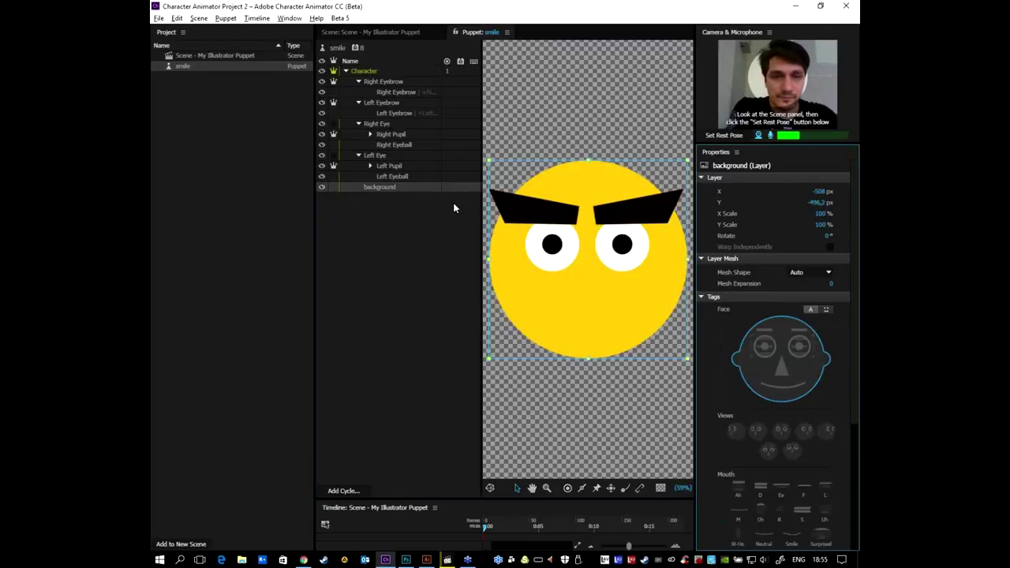
Inspect the smile puppet's Left Eye, Left Pupil, Left Eyeball and Right Eyeball layers
click(525, 254)
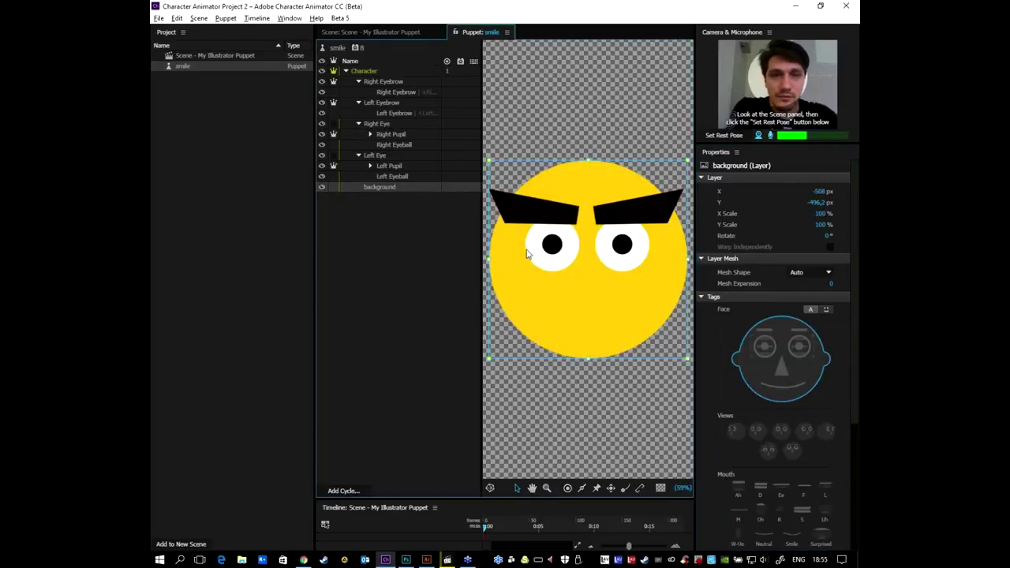
click(383, 156)
click(401, 165)
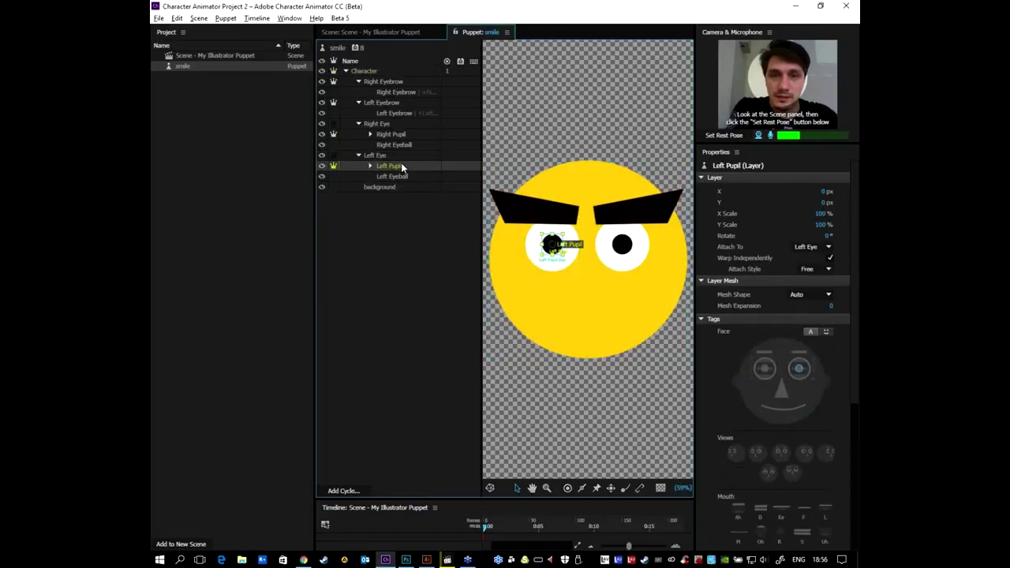
click(402, 176)
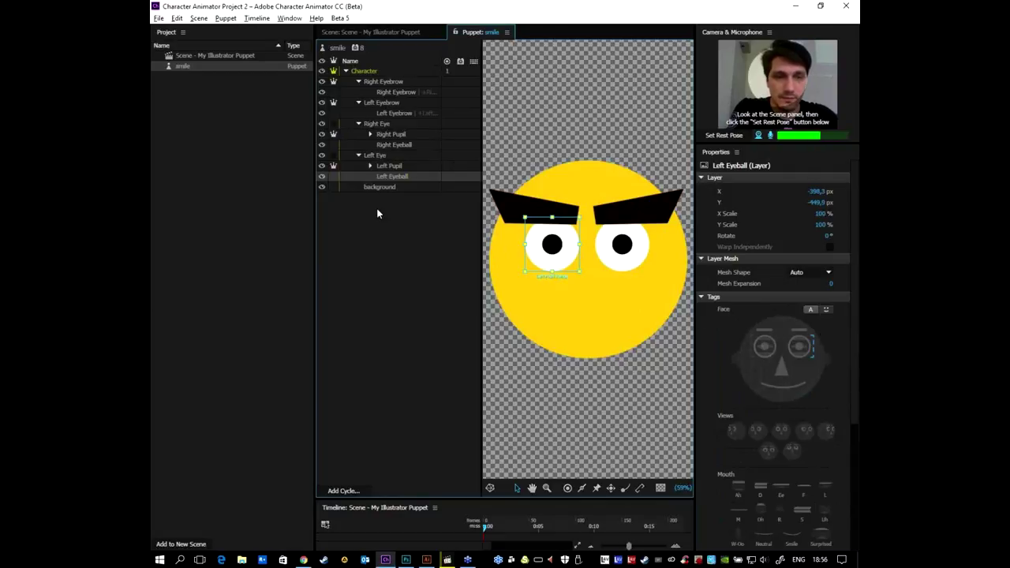
click(400, 145)
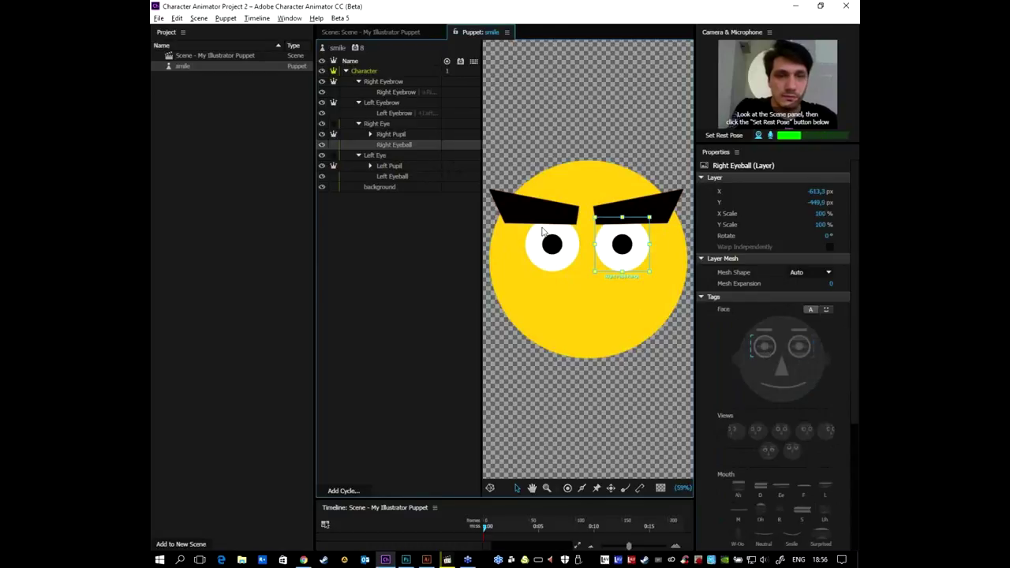
Review the Left Pupil's face tags as a text list, then reopen the My Illustrator Puppet scene
click(389, 166)
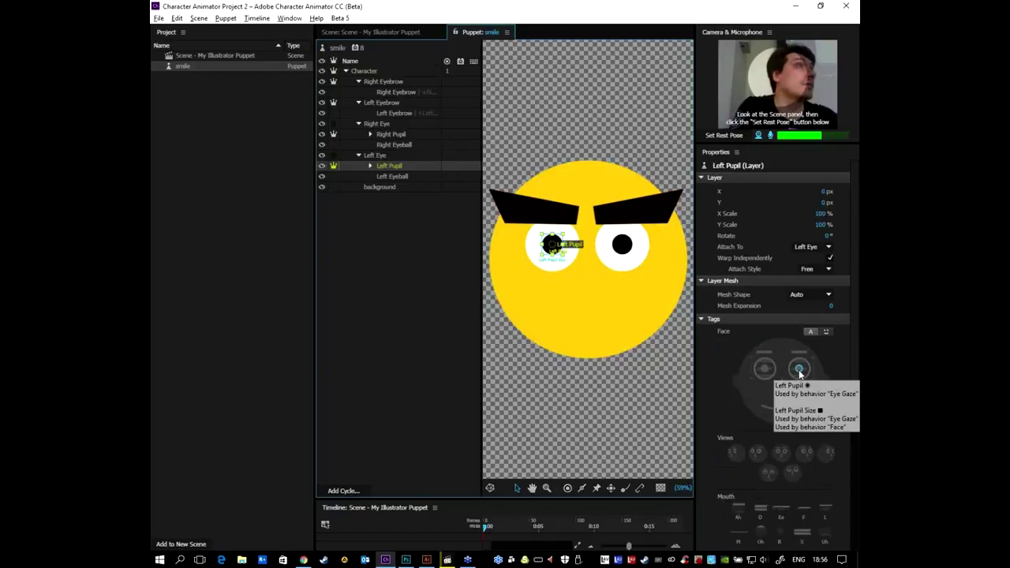
click(825, 331)
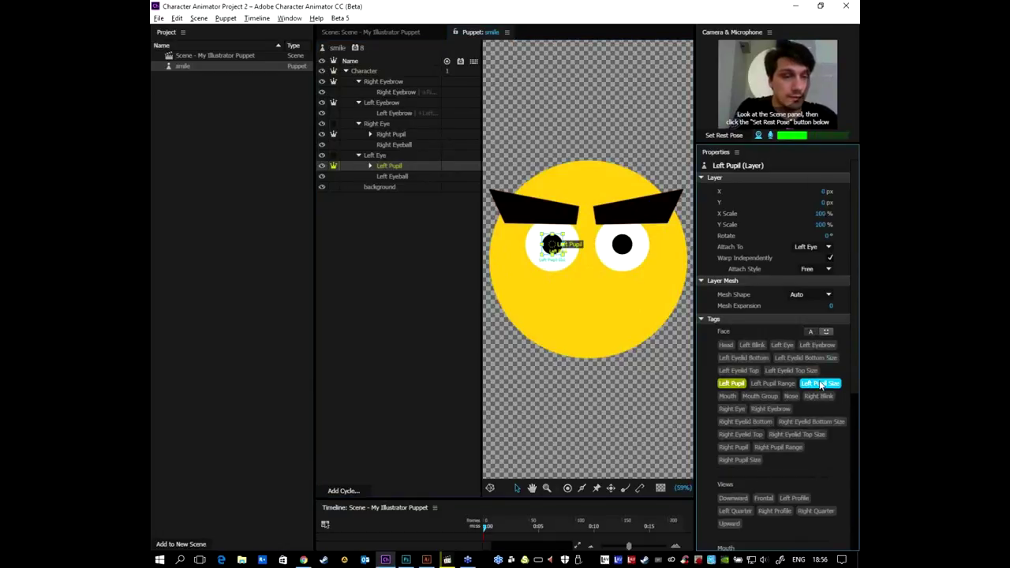
double_click(215, 56)
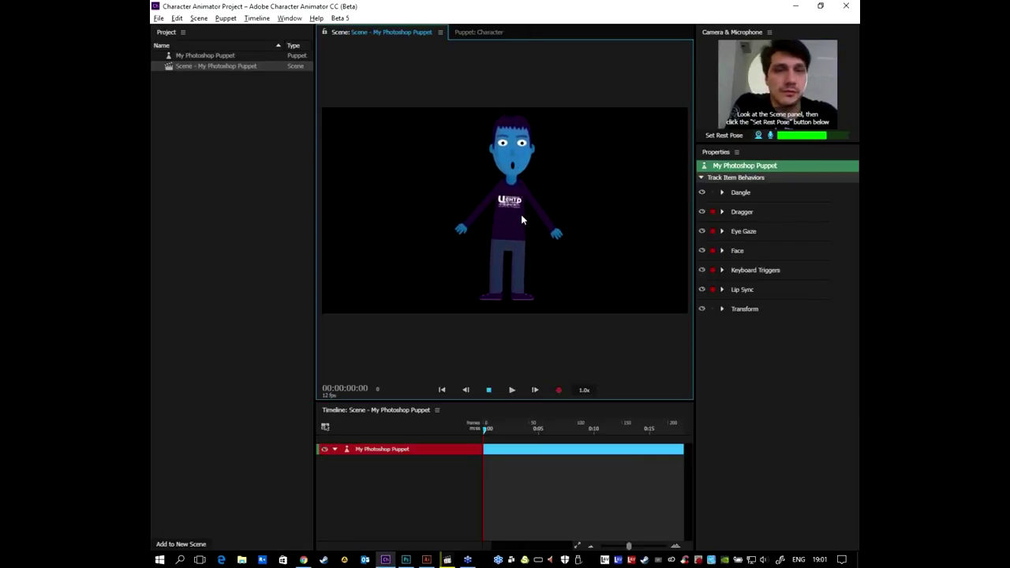
Drag the Photoshop puppet's hand up and outward to test its movement
drag(552, 232, 568, 204)
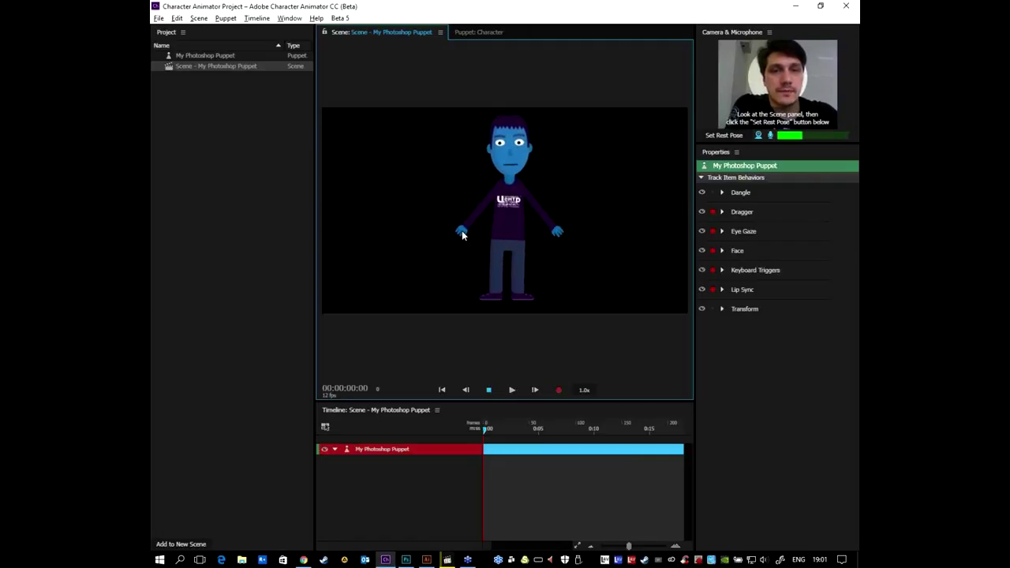
click(706, 359)
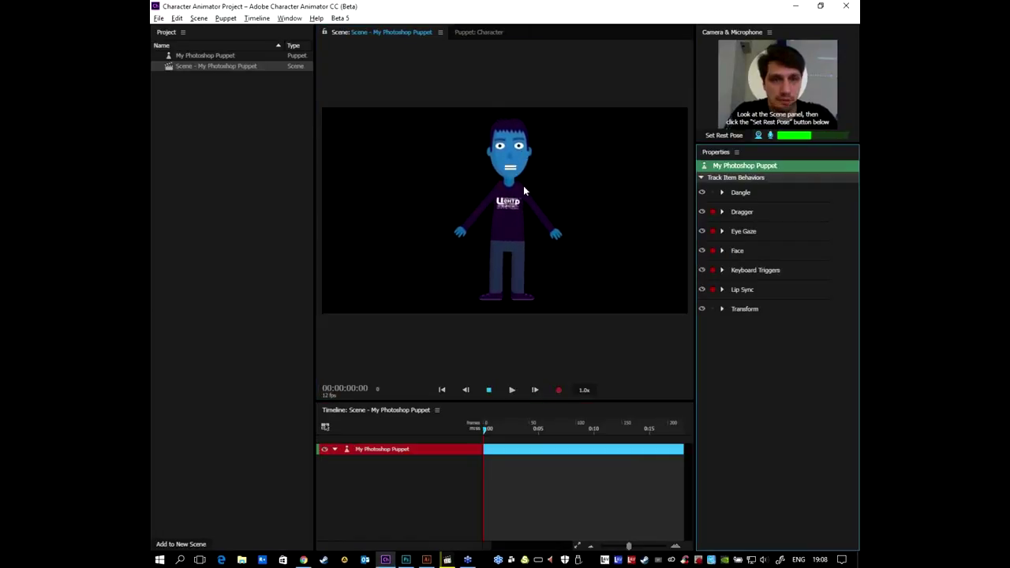